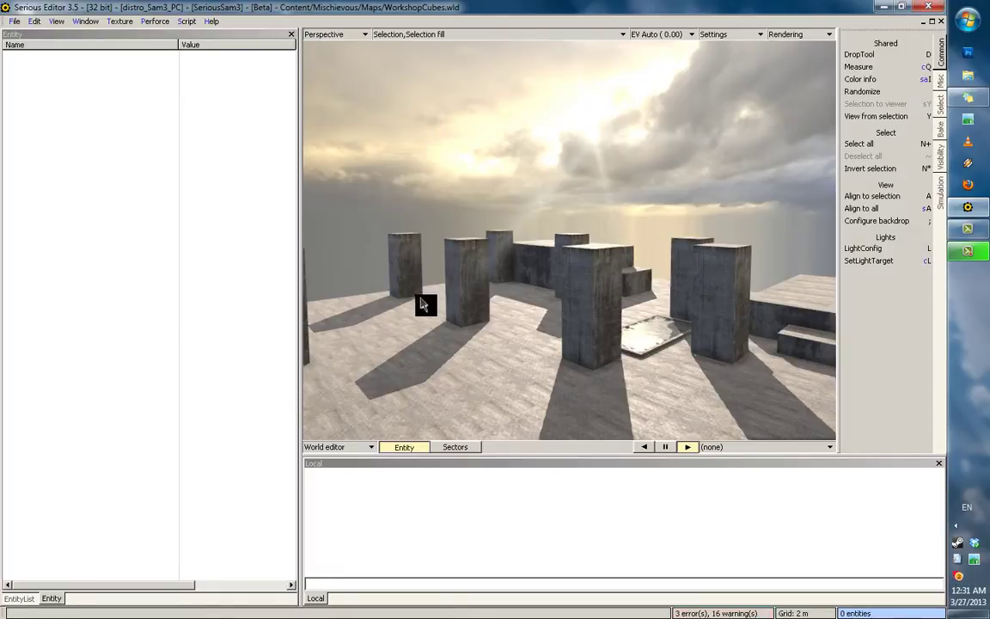
Show the entity list and collapse its Effects, Geometry and Tower Defense categories
left_click(31, 597)
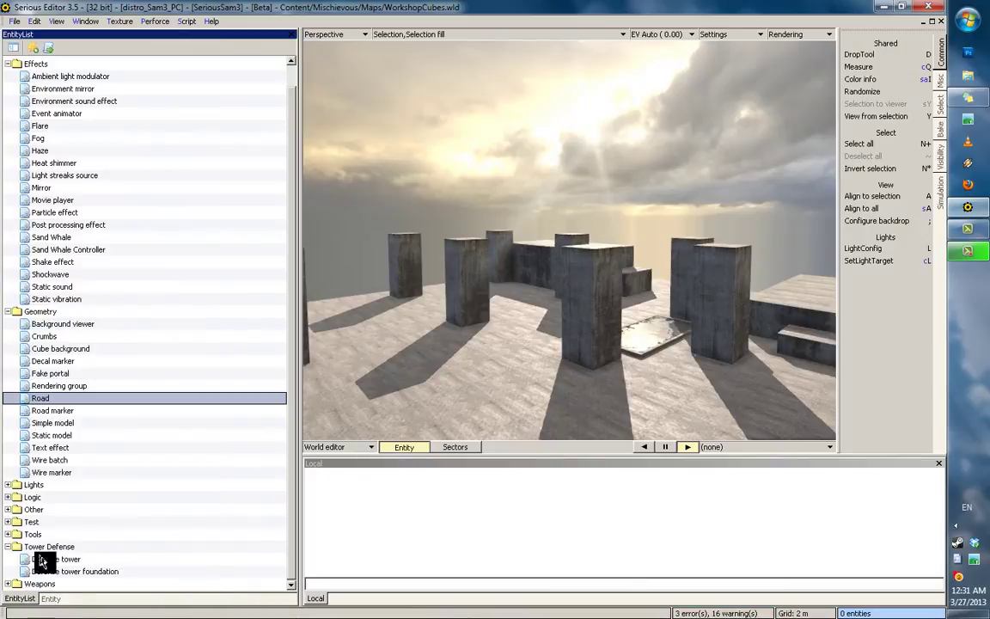
left_click(64, 251)
scroll(26, 115, "up", 1)
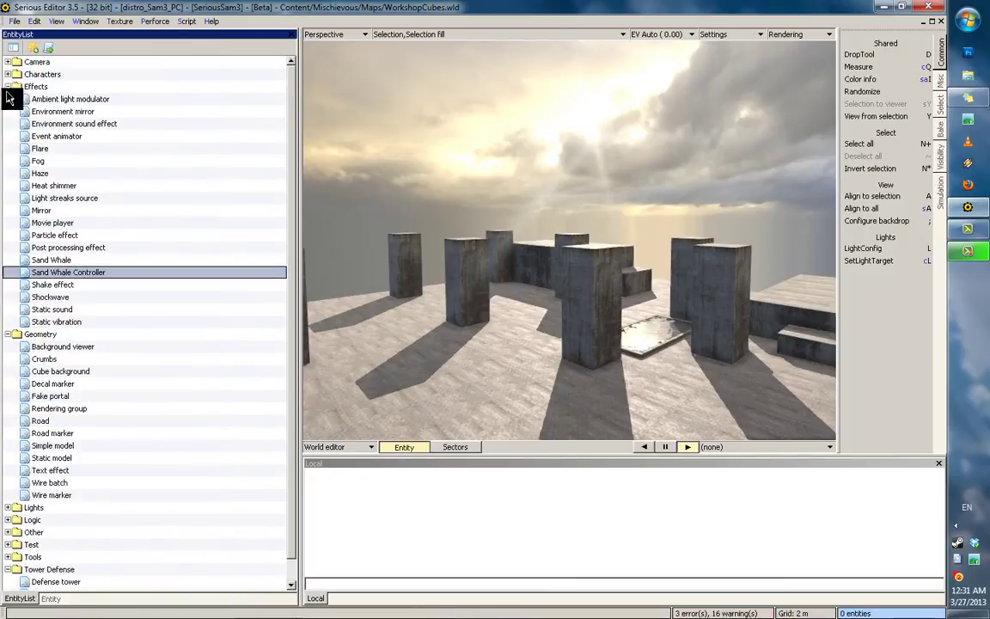
left_click(8, 86)
left_click(8, 100)
left_click(8, 173)
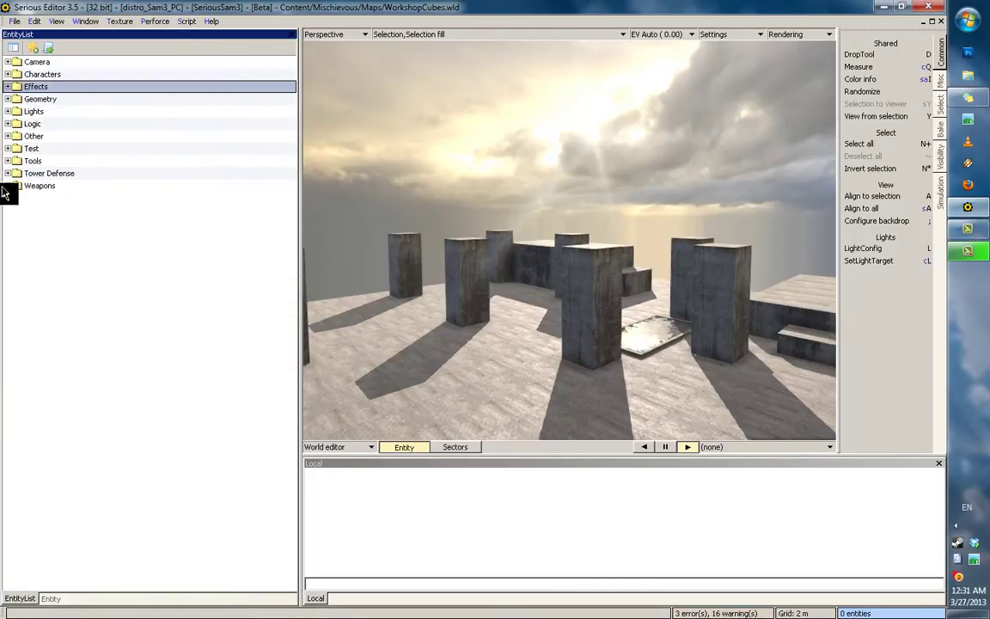
Examine the entity types in the Other and Tools categories, including Platform, Plasma wall, Generic Item, Ammo refill item and Generic Motor
left_click(8, 135)
left_click(34, 209)
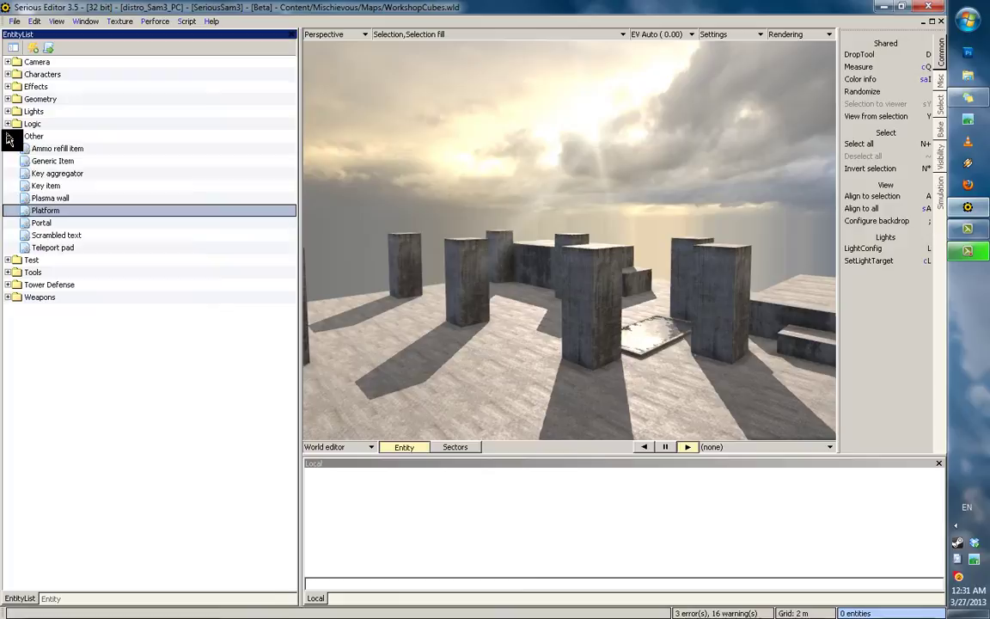
left_click(18, 198)
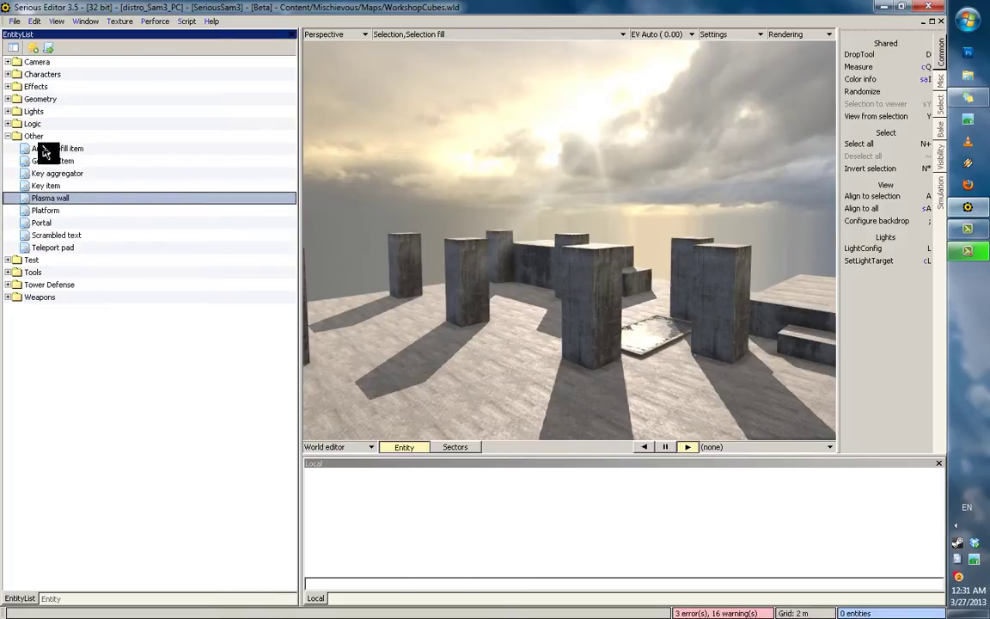
left_click(51, 160)
left_click(51, 149)
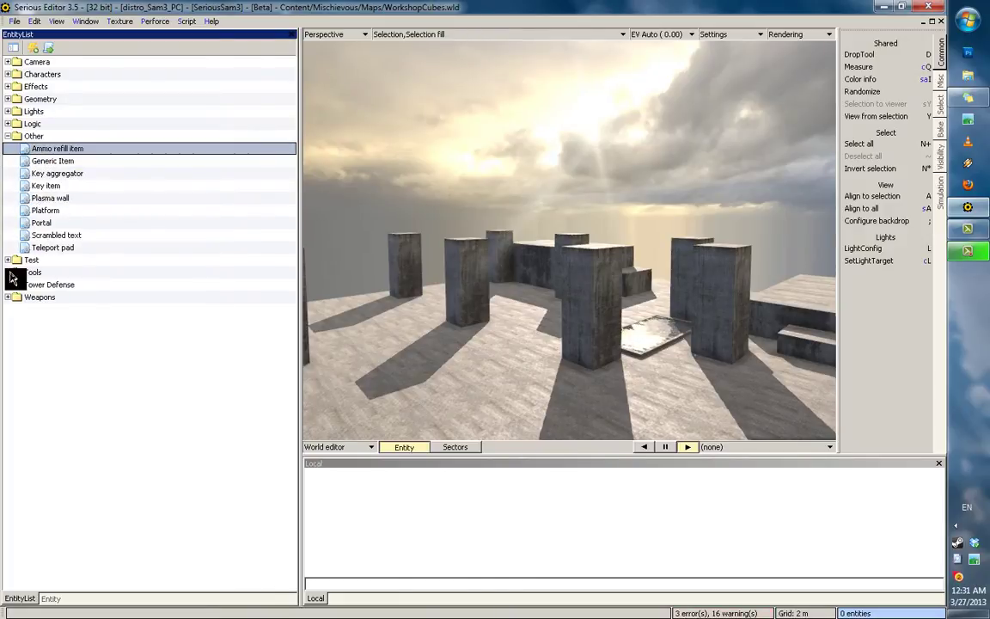
left_click(8, 272)
left_click(45, 435)
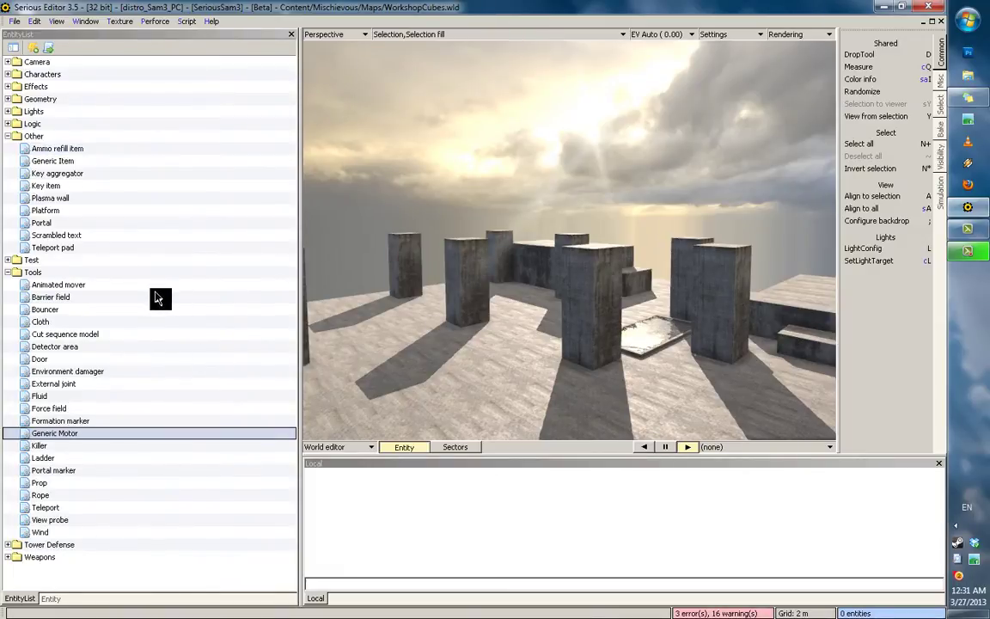
View the entity properties of the large concrete cubes model and clear the selection
left_click(52, 599)
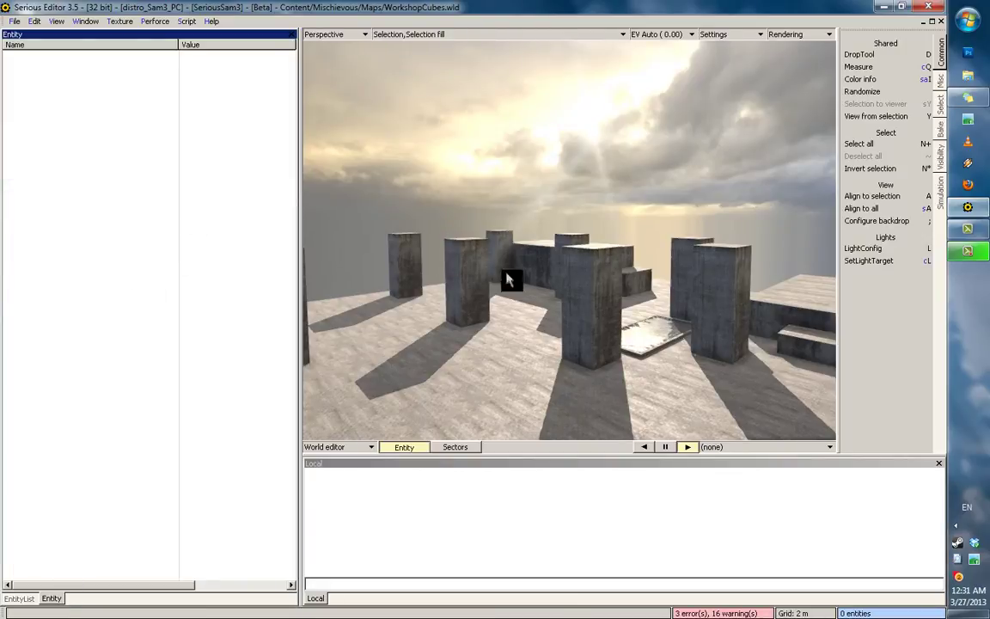
left_click(454, 249)
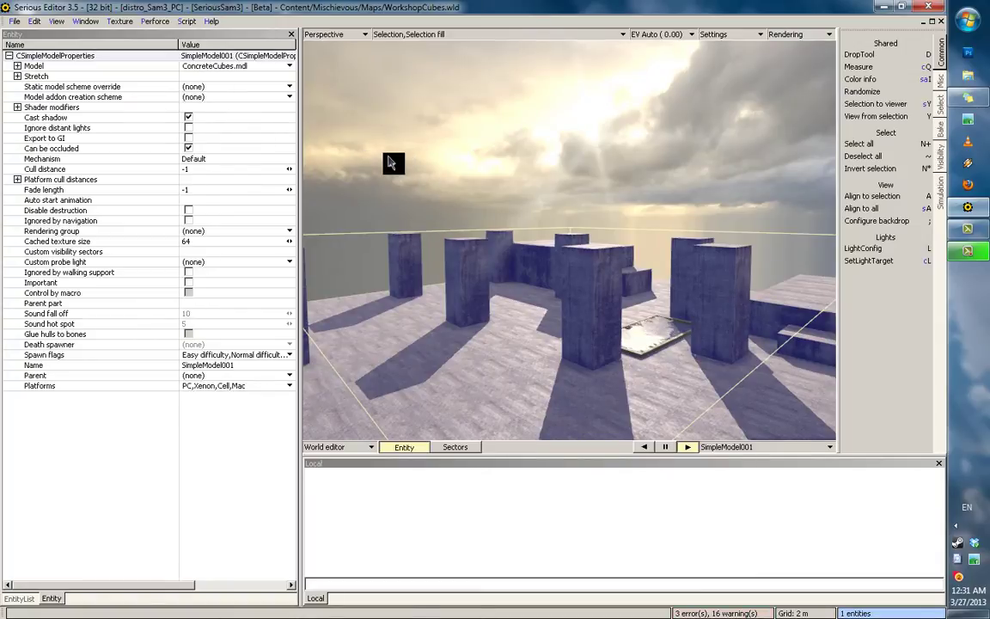
left_click(394, 216)
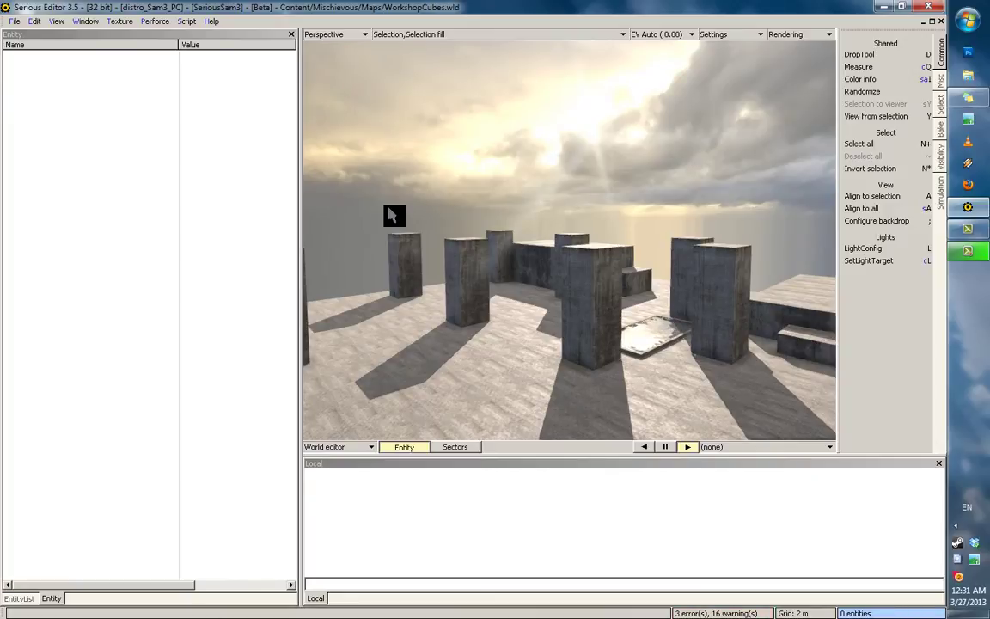
Display the Tools properties and highlight the guide's X coordinate
left_click(58, 23)
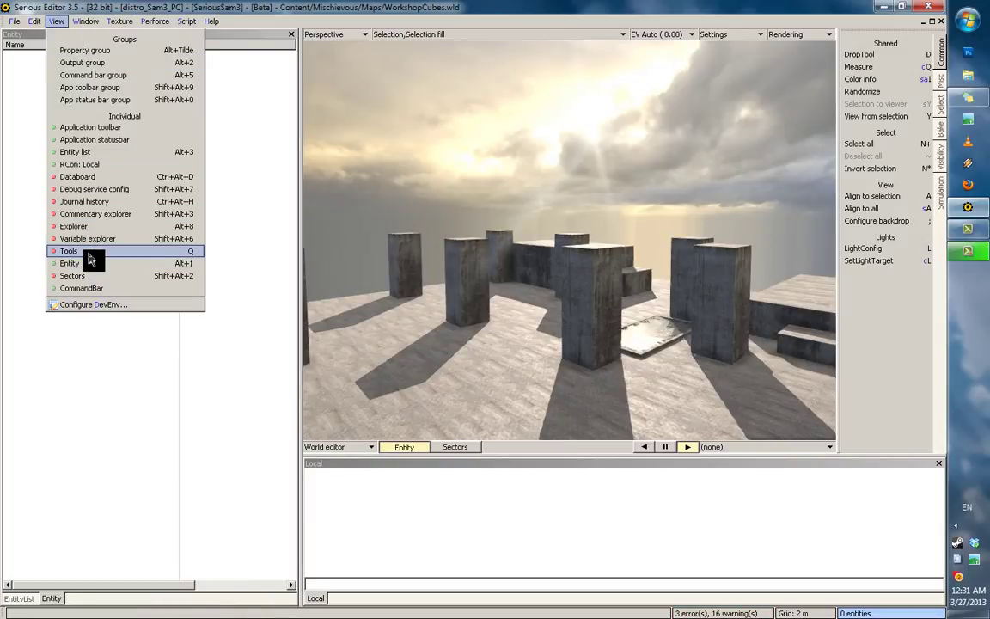
left_click(135, 253)
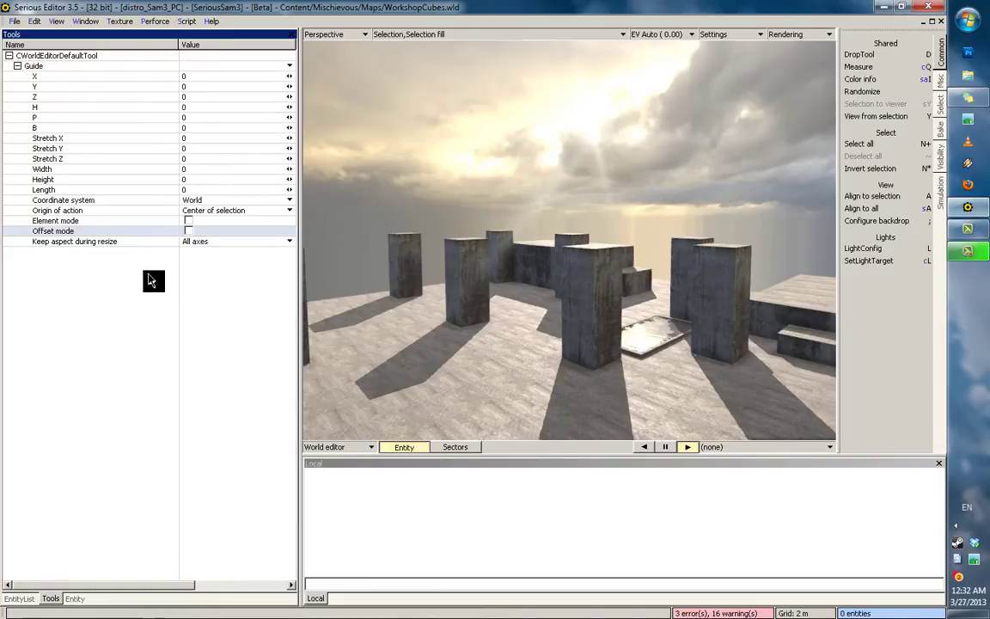
left_click(101, 78)
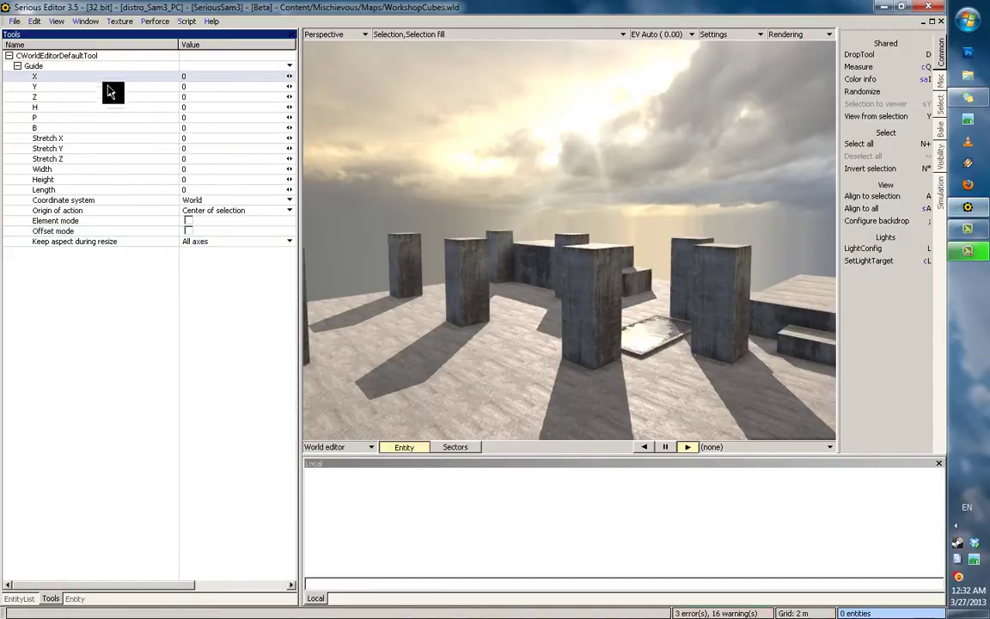
Select the small green box on the concrete floor, with the perspective view rendered without sky and shadows
left_click(597, 337)
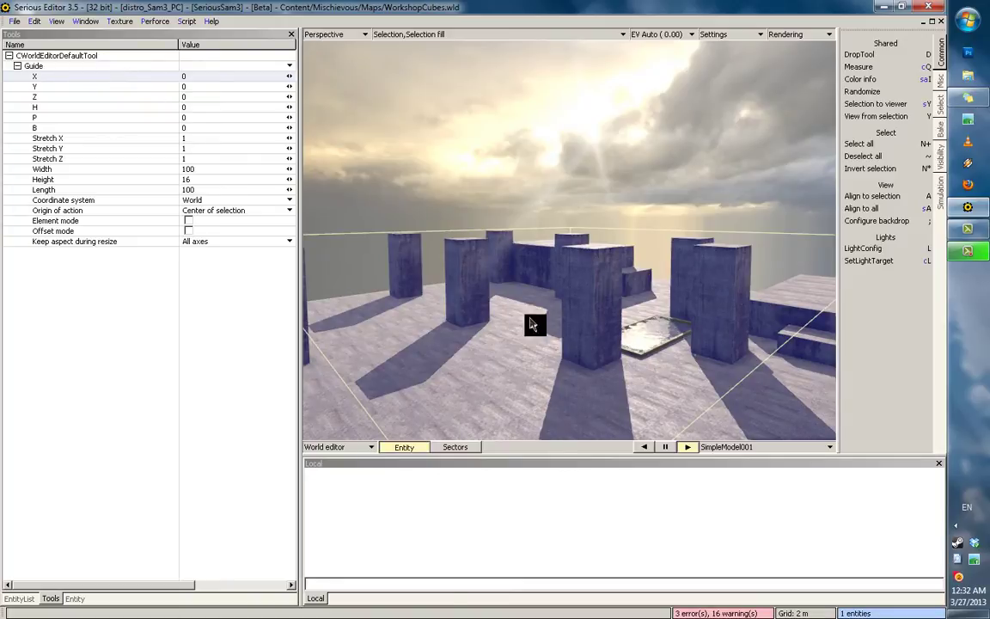
middle_click_drag(432, 324, 430, 366)
right_click_drag(428, 365, 640, 187)
left_click(543, 237)
key("2")
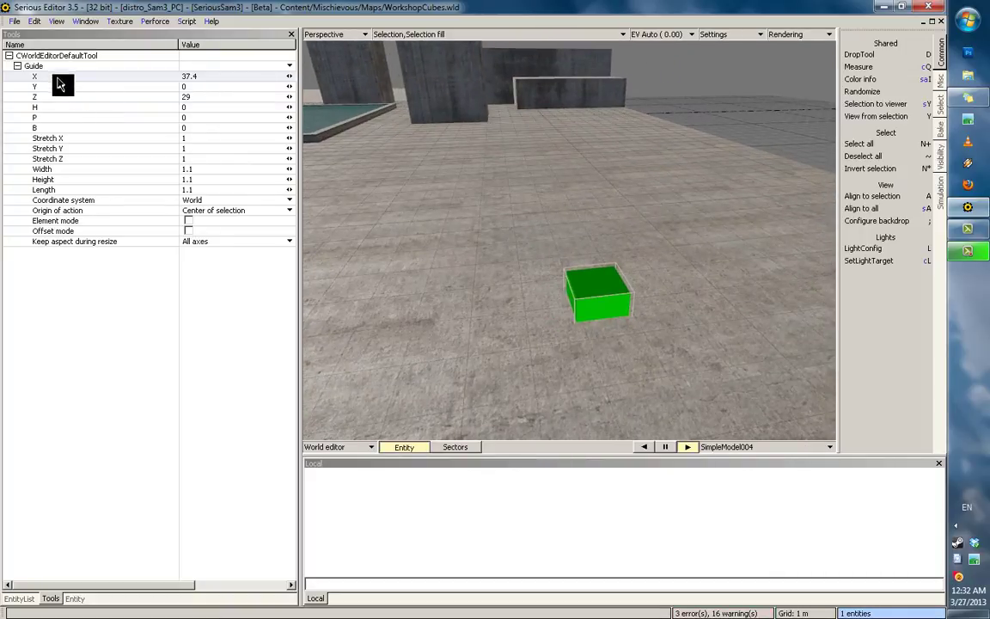
Examine the green box's X, Y and Z coordinates and its H rotation value in the guide properties
left_click(54, 81)
left_click(54, 94)
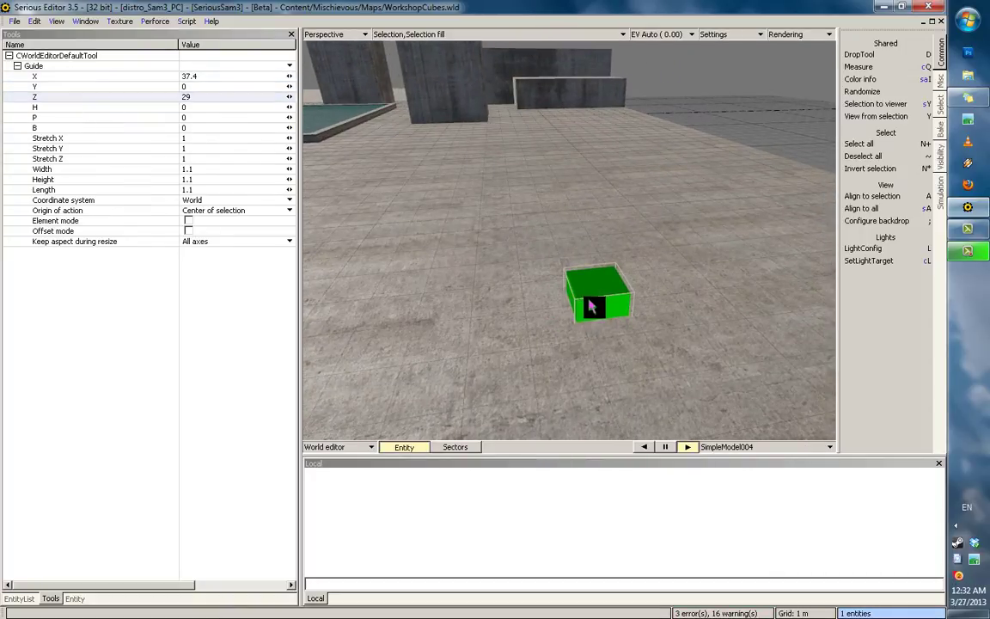
left_click(122, 76)
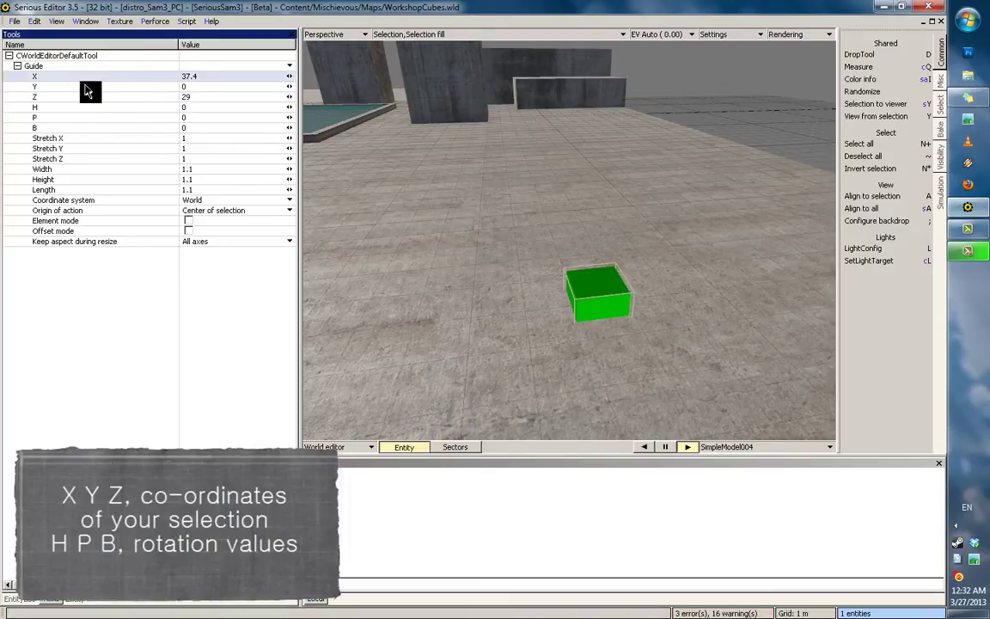
left_click(85, 87)
left_click(80, 97)
left_click(94, 111)
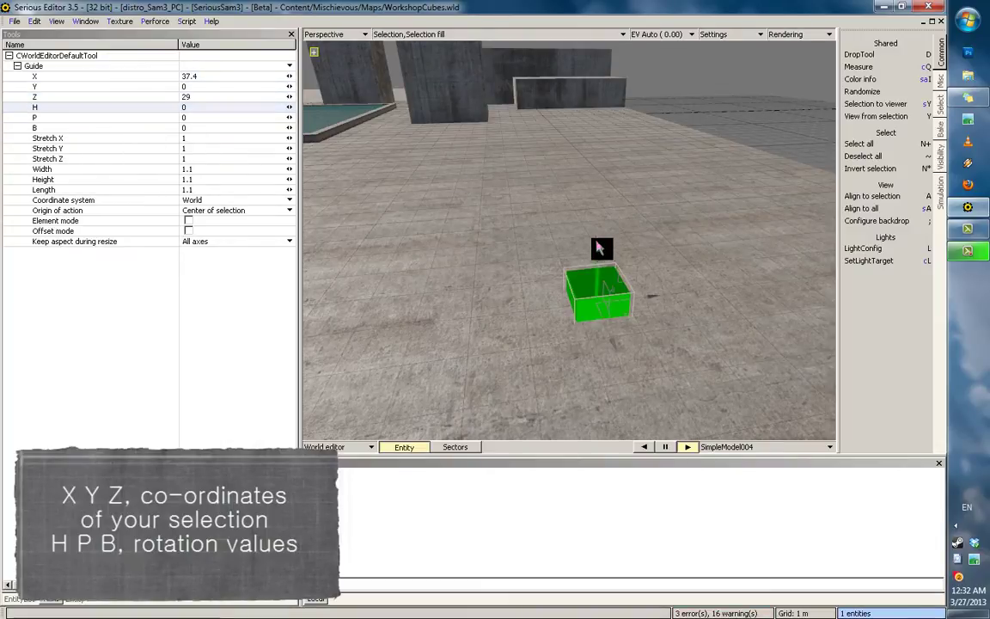
Rotate the green box freehand to about H 6.1, P -25 and B -7.4
left_click_drag(551, 249, 496, 222)
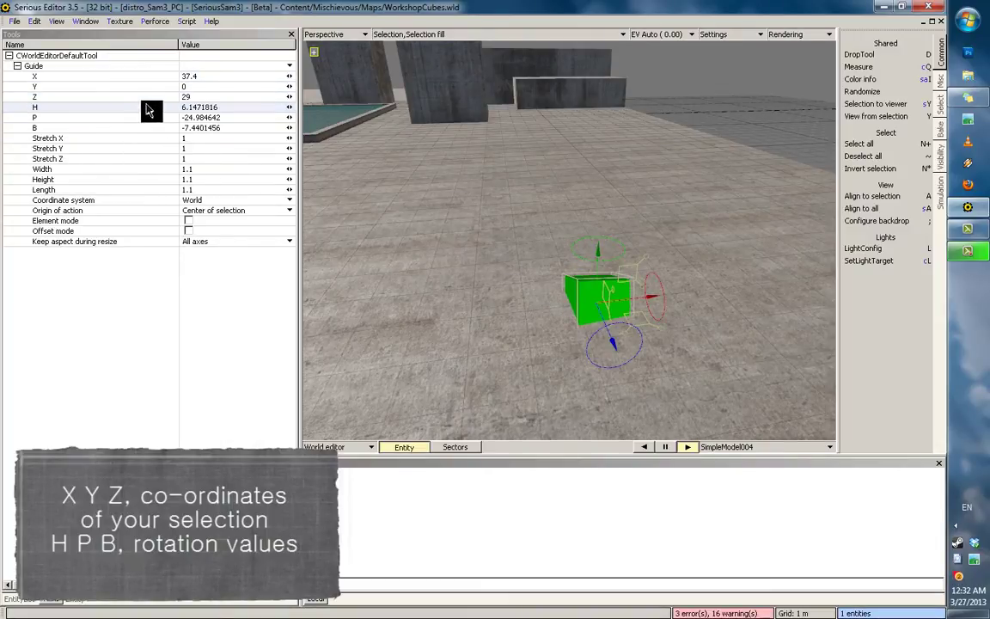
left_click(105, 137)
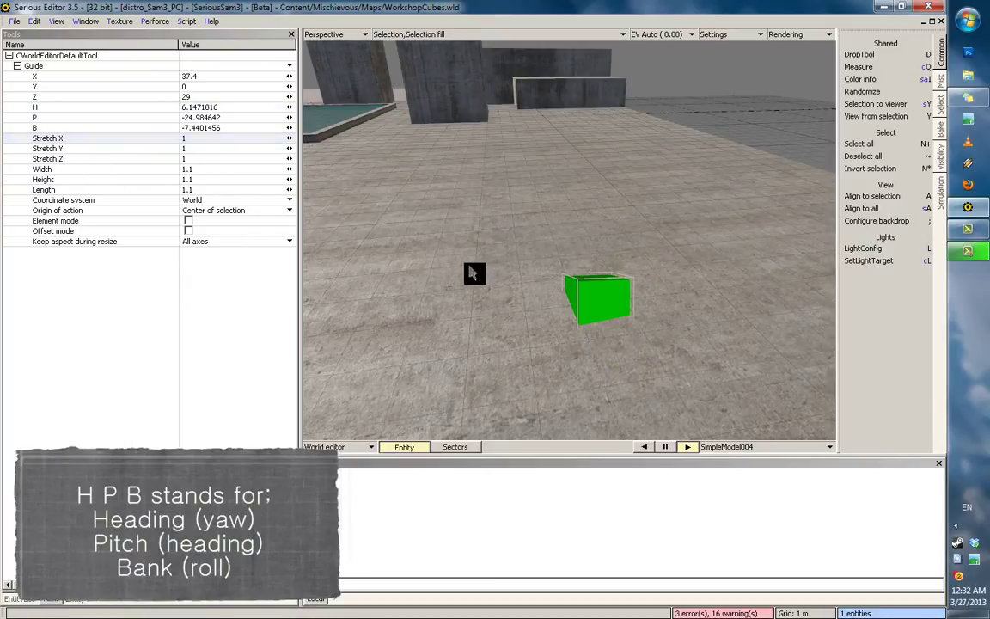
right_click_drag(471, 267, 293, 213)
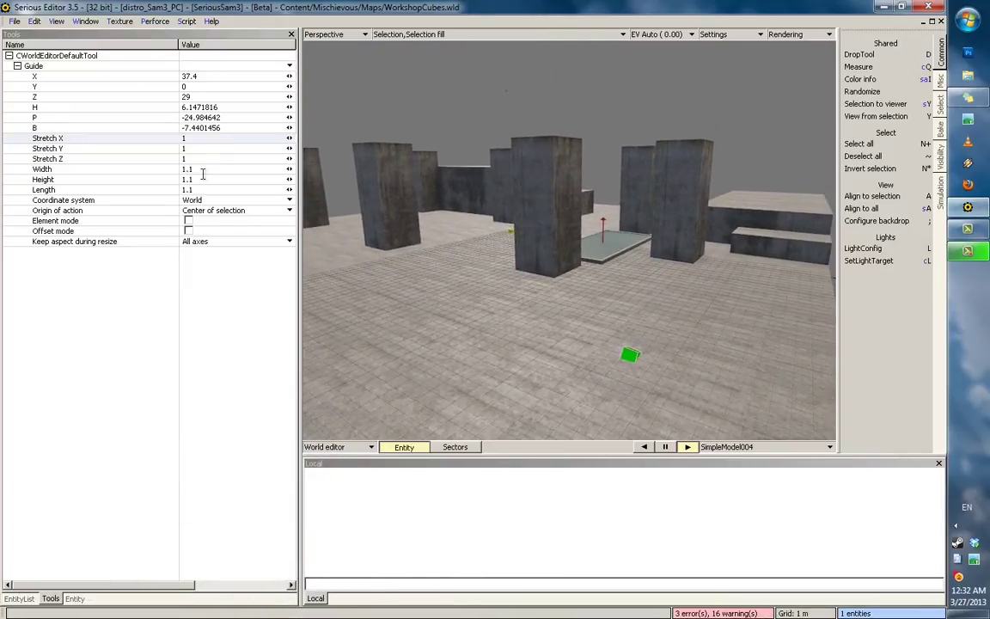
left_click(55, 21)
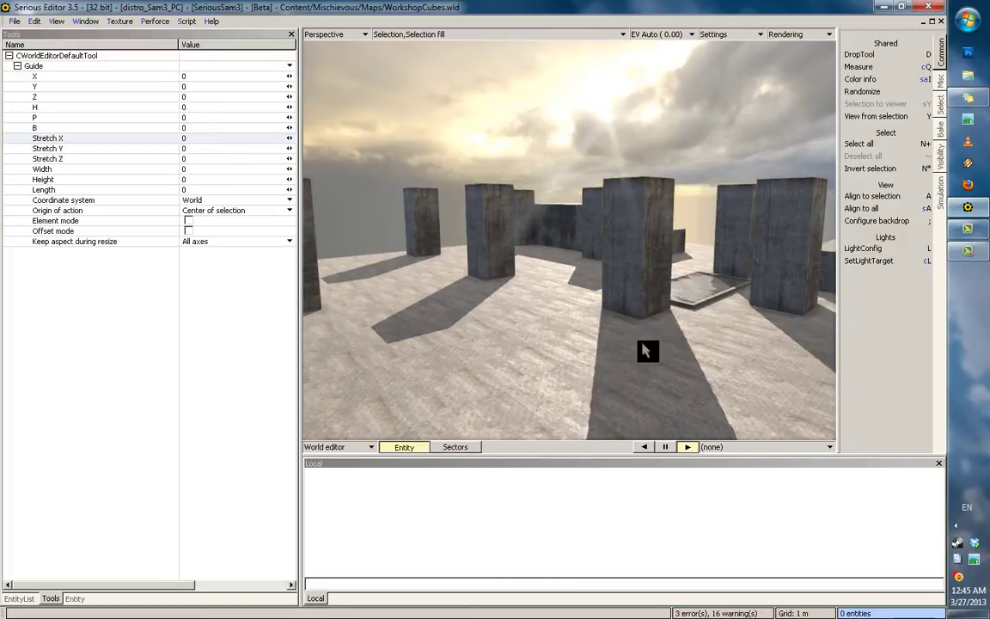
Switch to the four-viewport layout and inspect the map in the top, back, right and perspective views
middle_click_drag(643, 346, 594, 346)
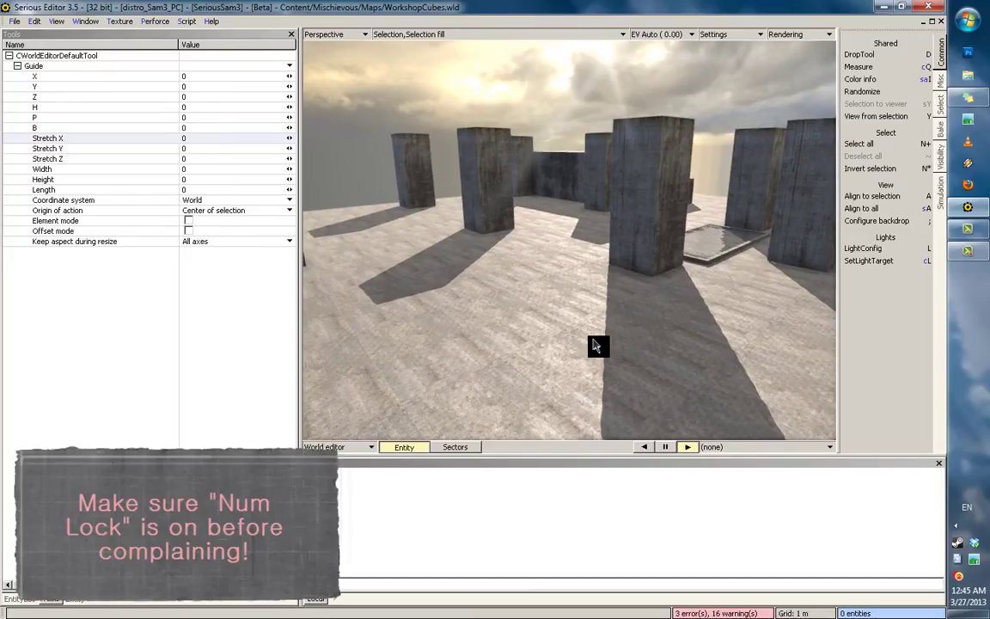
key("KP_2")
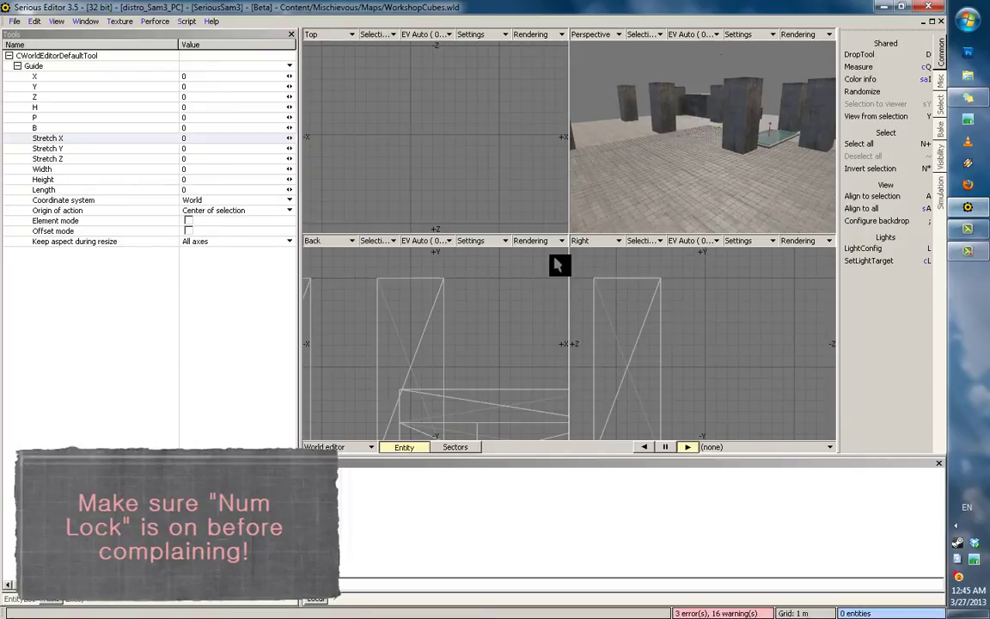
scroll(450, 152, "down", 1)
middle_click_drag(450, 152, 459, 161)
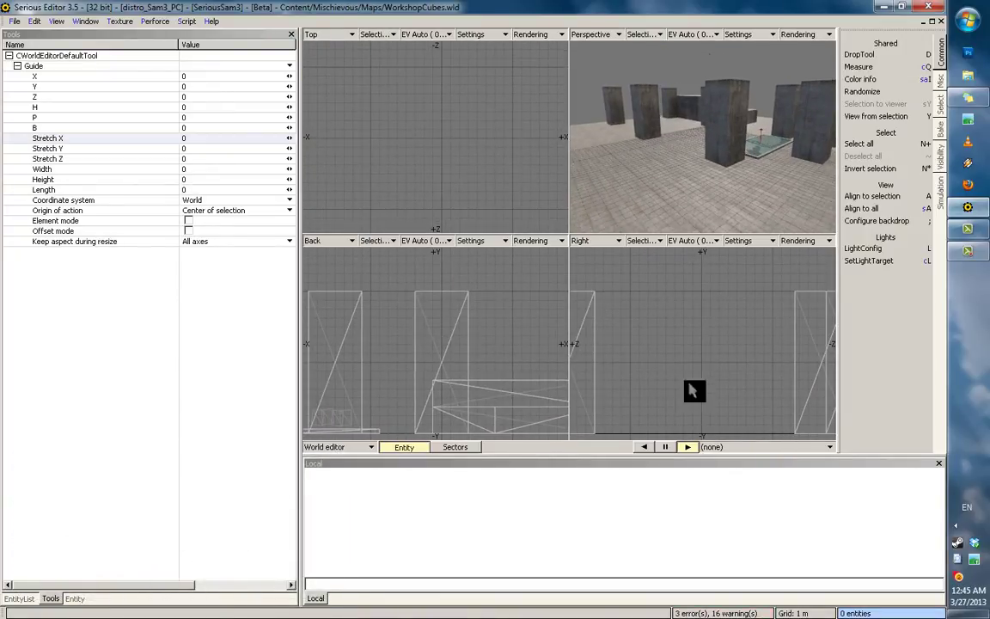
middle_click_drag(679, 367, 630, 353)
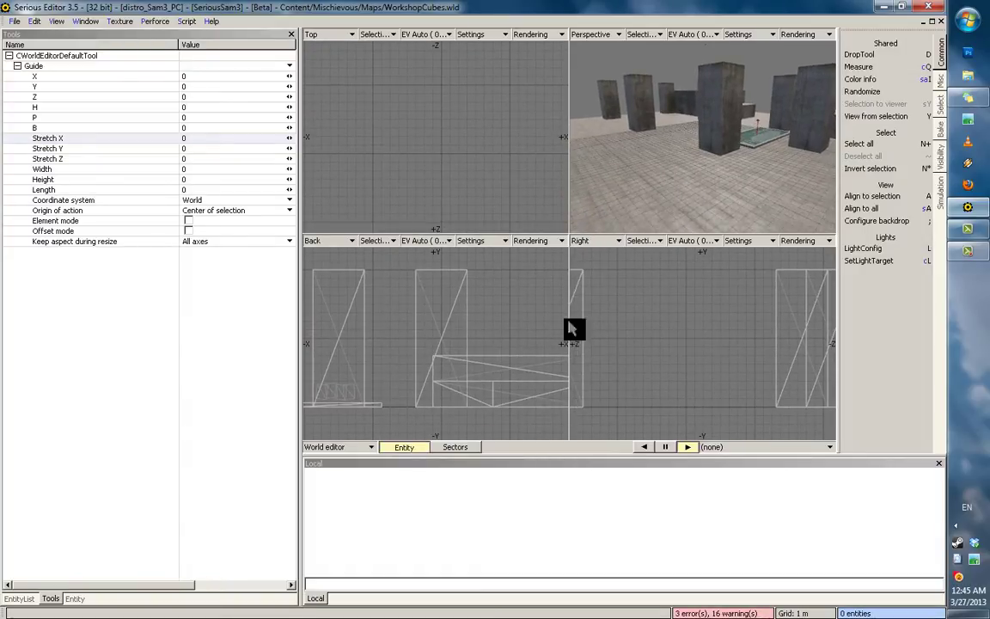
middle_click_drag(718, 130, 620, 259)
Return to a single fully rendered perspective view and look around the concrete pillars and the pool
key("KP_9")
key("KP_6")
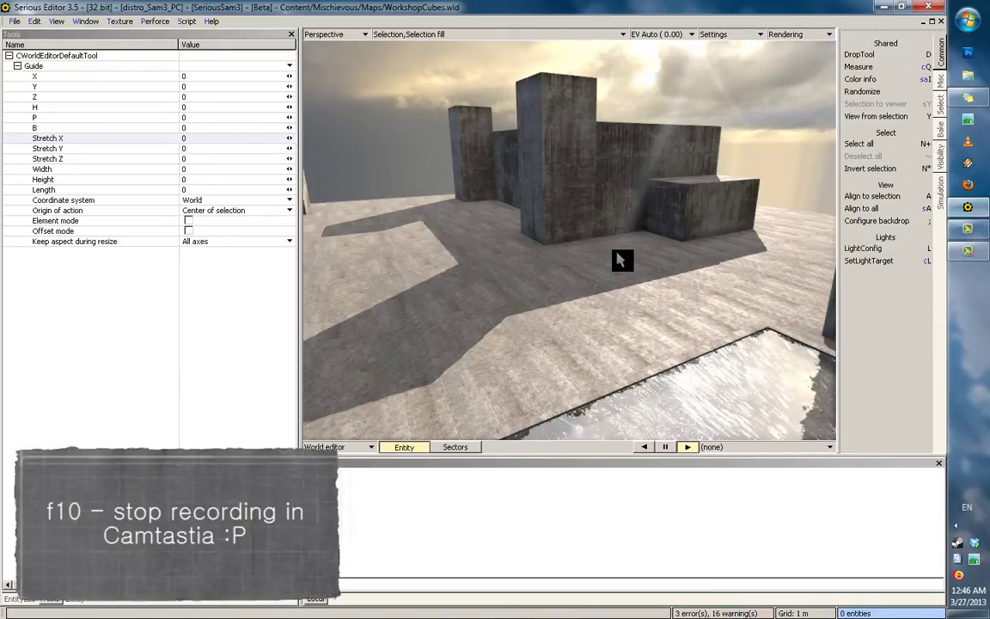
middle_click_drag(563, 316, 424, 242)
right_click_drag(426, 248, 800, 283)
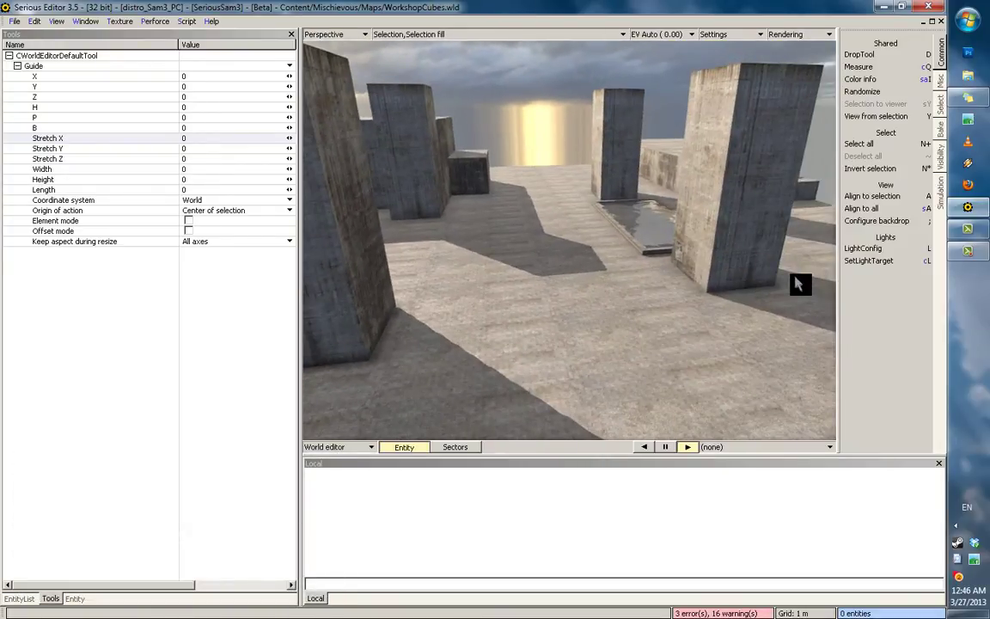
right_click_drag(478, 262, 547, 260)
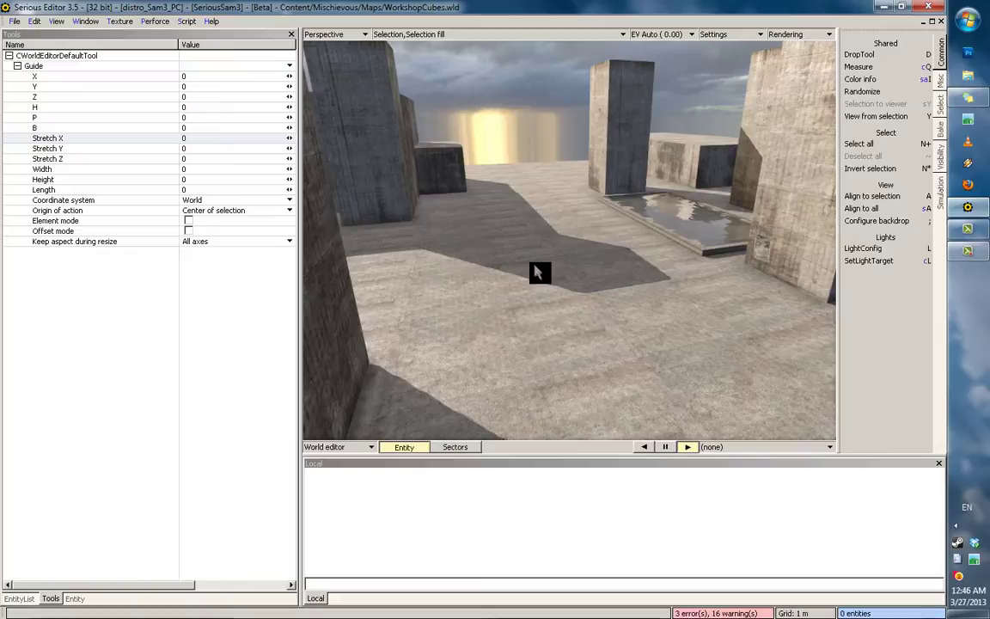
right_click_drag(534, 270, 610, 264)
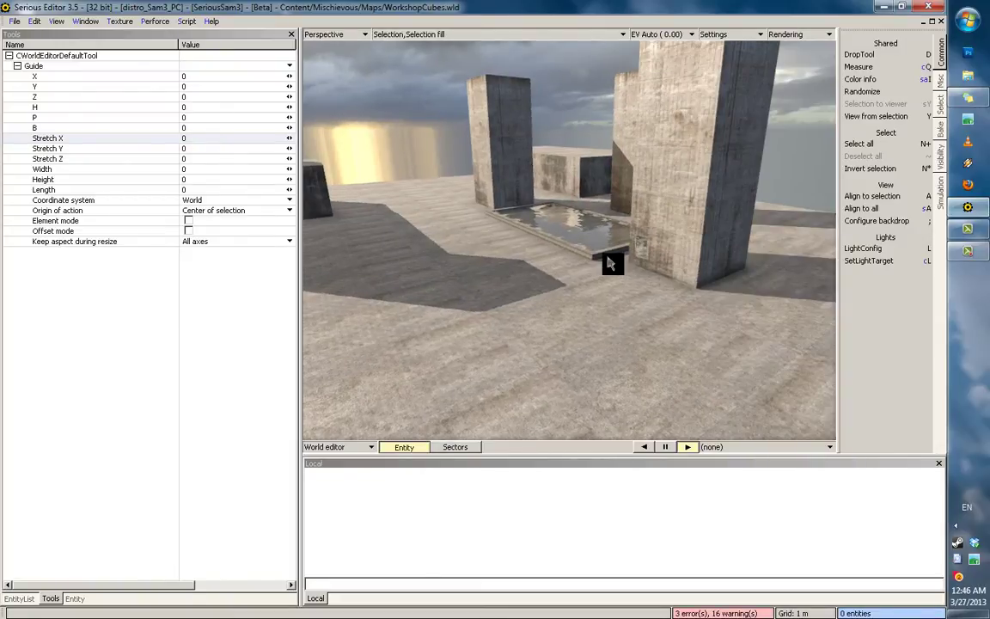
Switch the perspective view to textured rendering without sky and shadows and inspect the pillars against the grid
key("5")
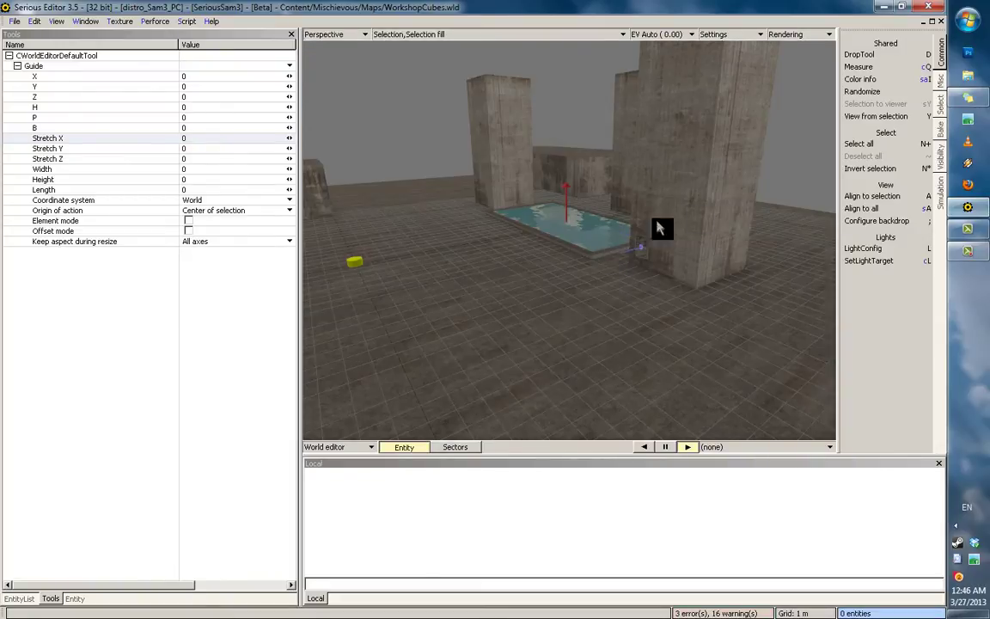
right_click_drag(661, 224, 241, 247)
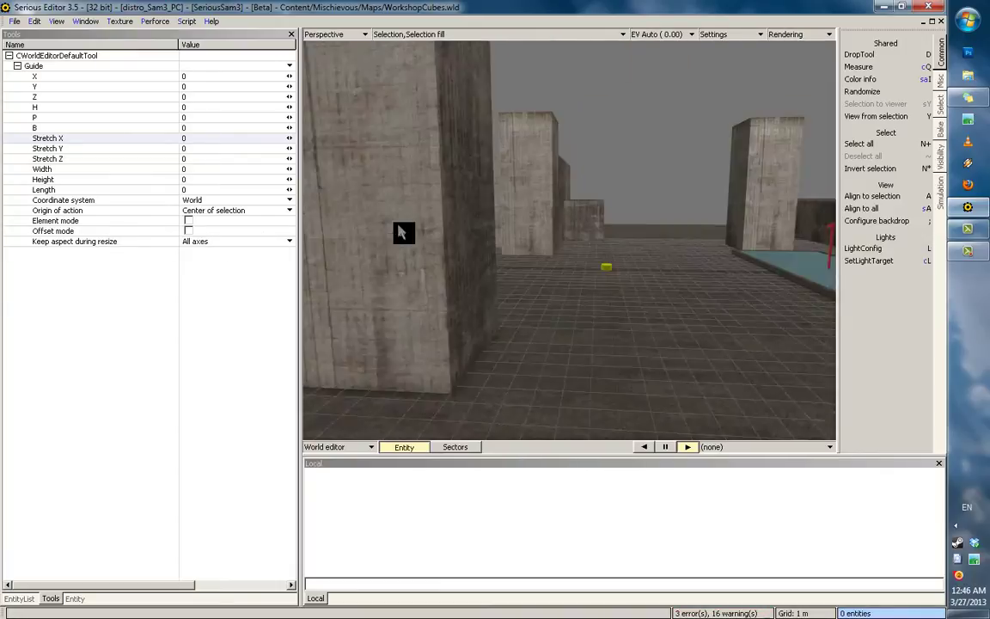
middle_click_drag(399, 231, 422, 252)
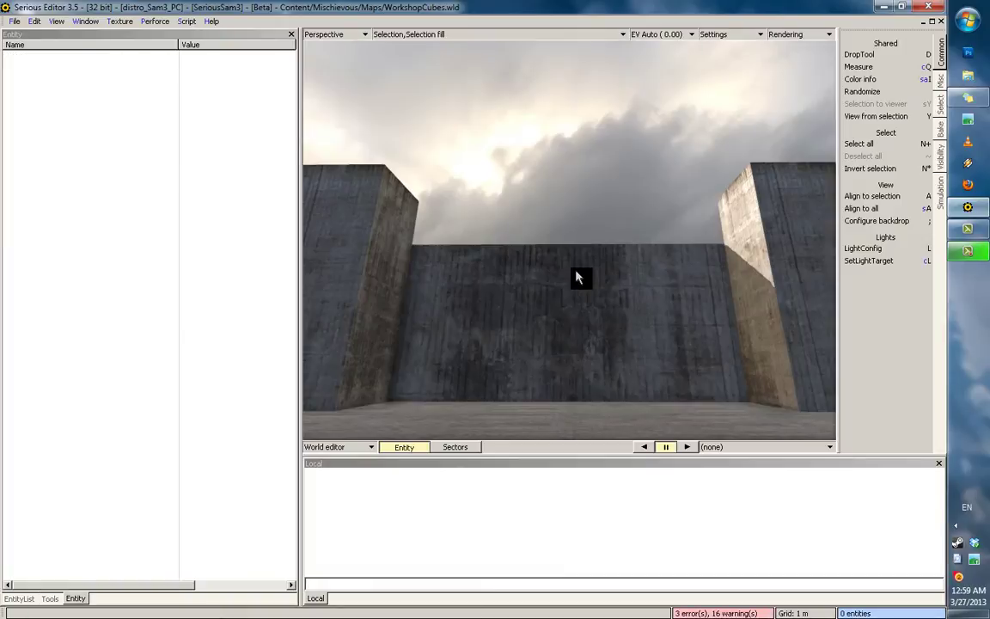
Enlarge the perspective viewport slightly by reducing the height of the Local console
middle_click_drag(573, 272, 841, 368)
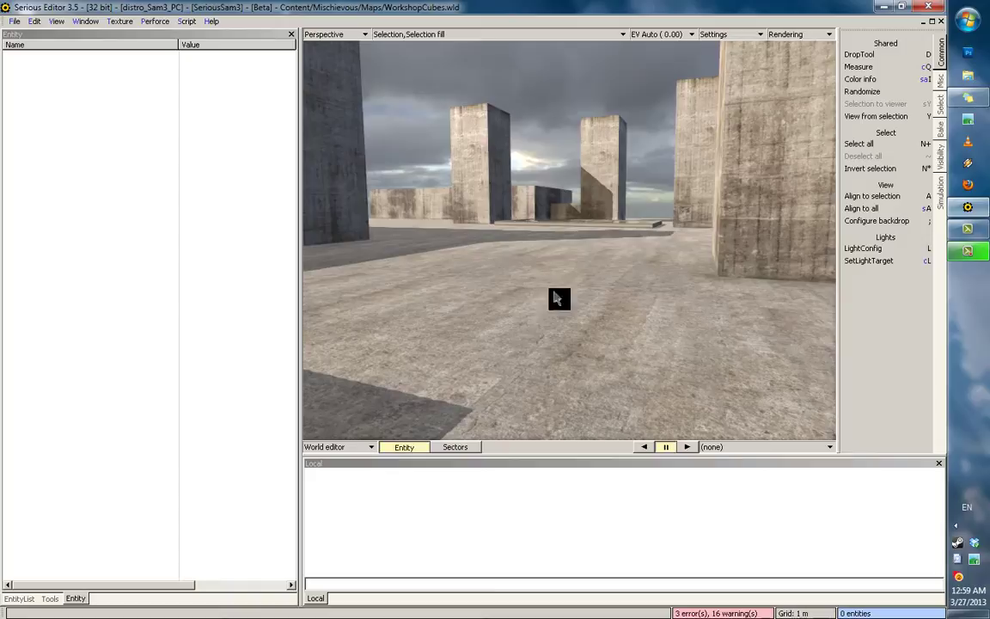
left_click(384, 462)
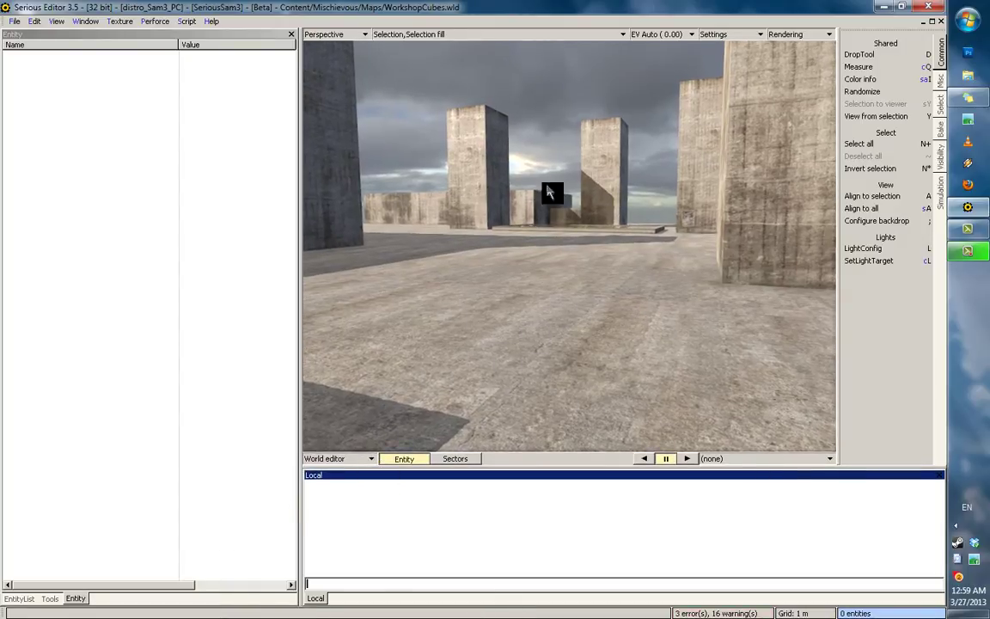
Enlarge the perspective viewport by shrinking the Local console's height and narrowing the Entity properties and tool command areas
left_click_drag(500, 464, 491, 504)
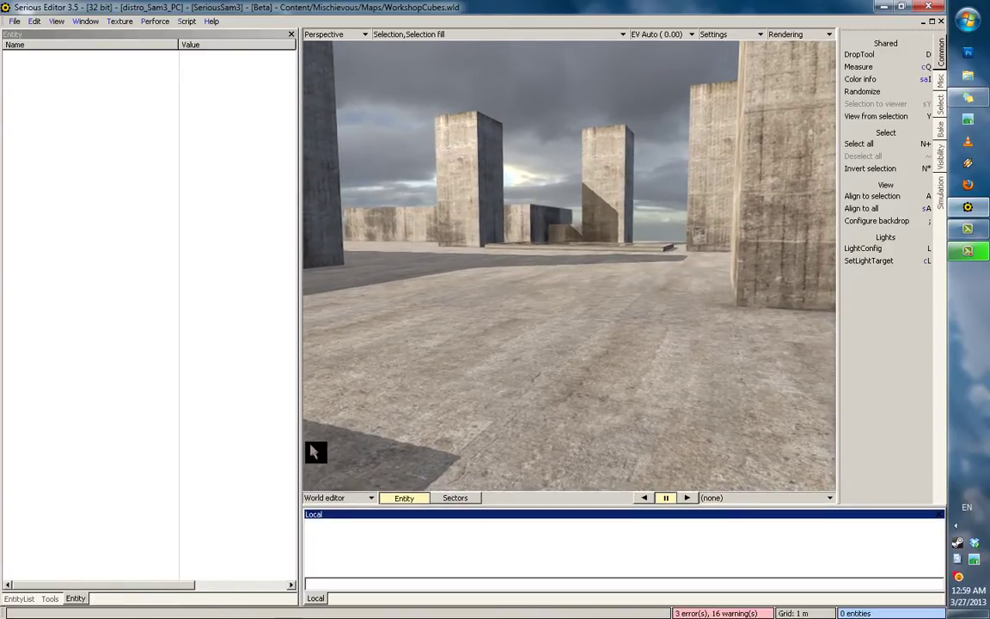
left_click_drag(297, 407, 251, 400)
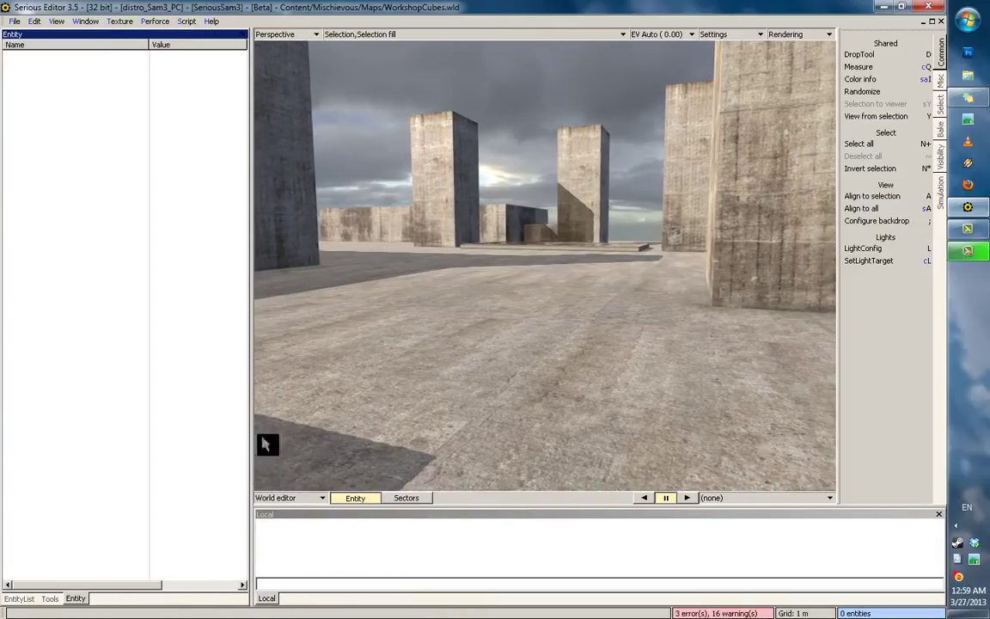
middle_click_drag(423, 377, 420, 381)
mouse_move(838, 296)
left_mouse_down()
mouse_move(861, 301)
mouse_move(852, 306)
left_mouse_up()
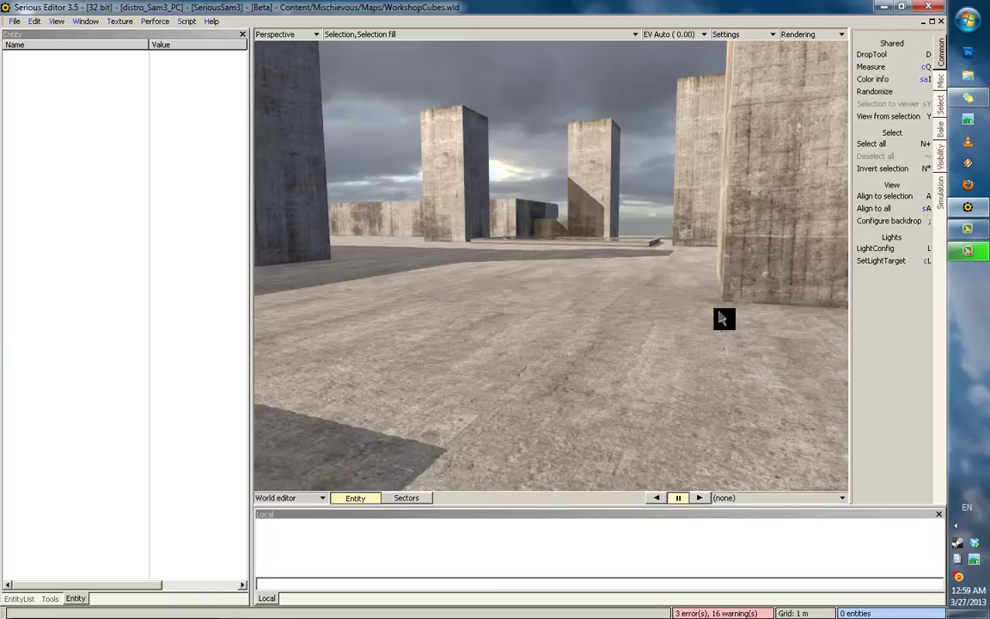
middle_click_drag(649, 315, 646, 314)
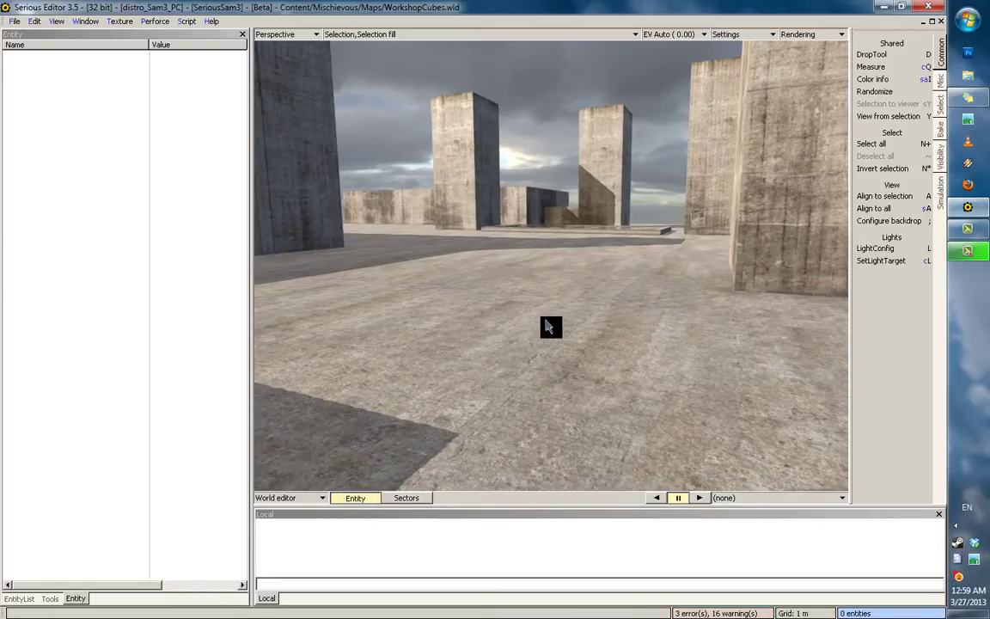
Place a Legged character entity from the Characters category on the concrete floor in front of the pillars
left_click(19, 598)
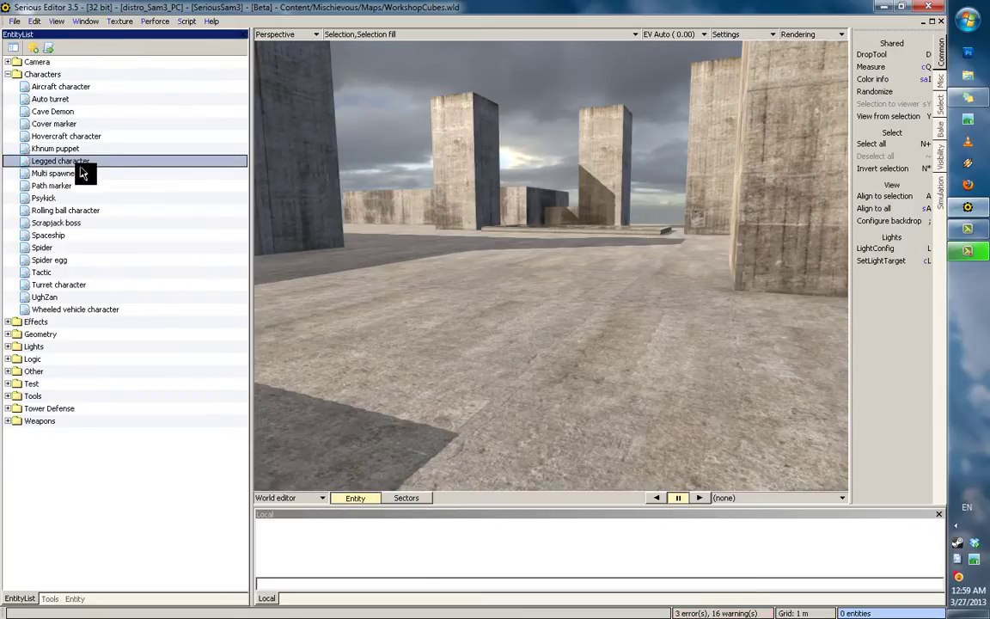
left_click(39, 150)
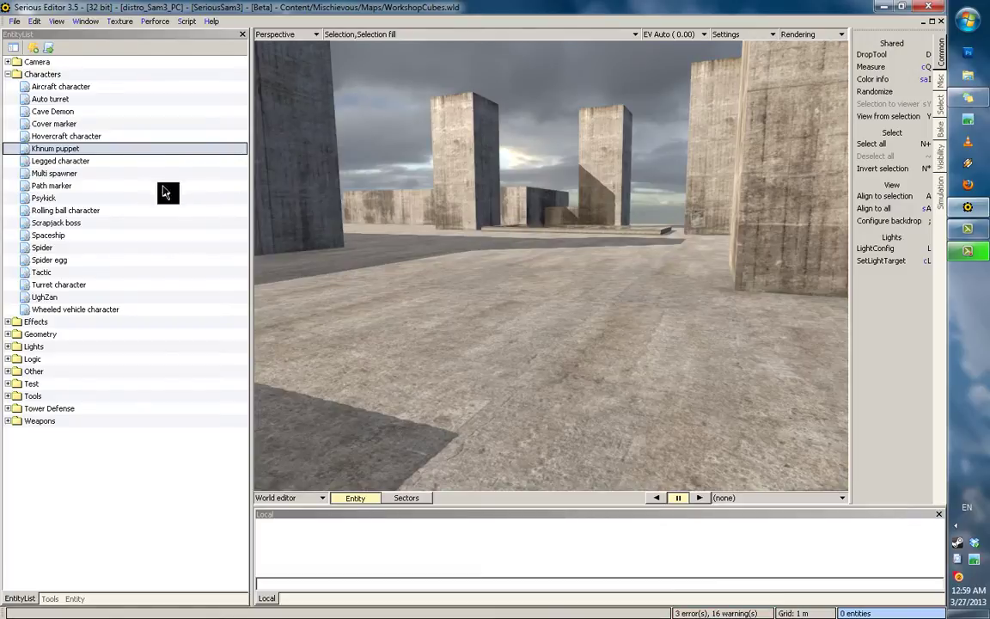
left_click(89, 163)
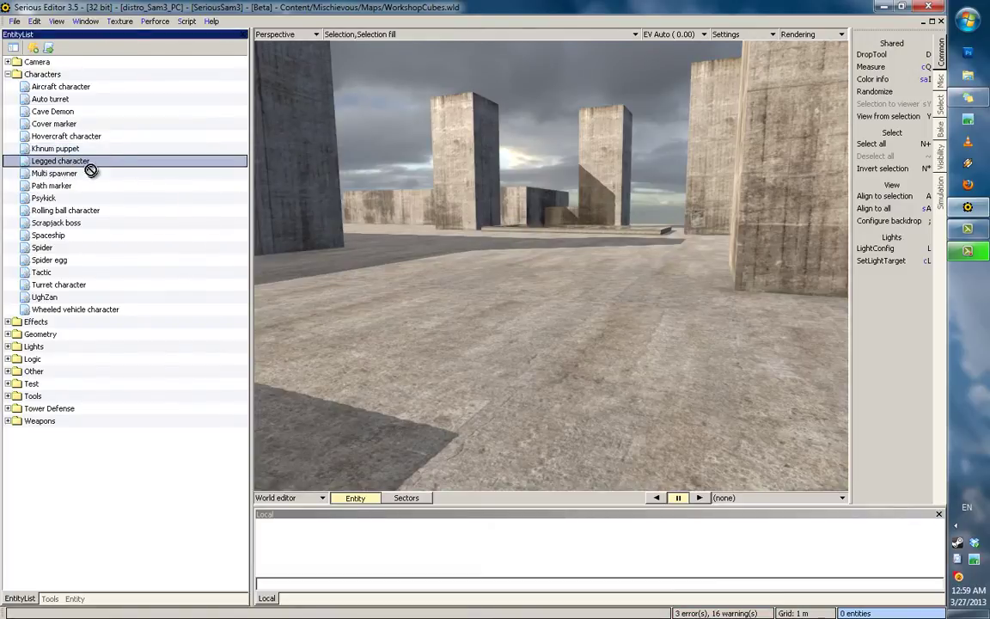
left_click_drag(90, 169, 592, 379)
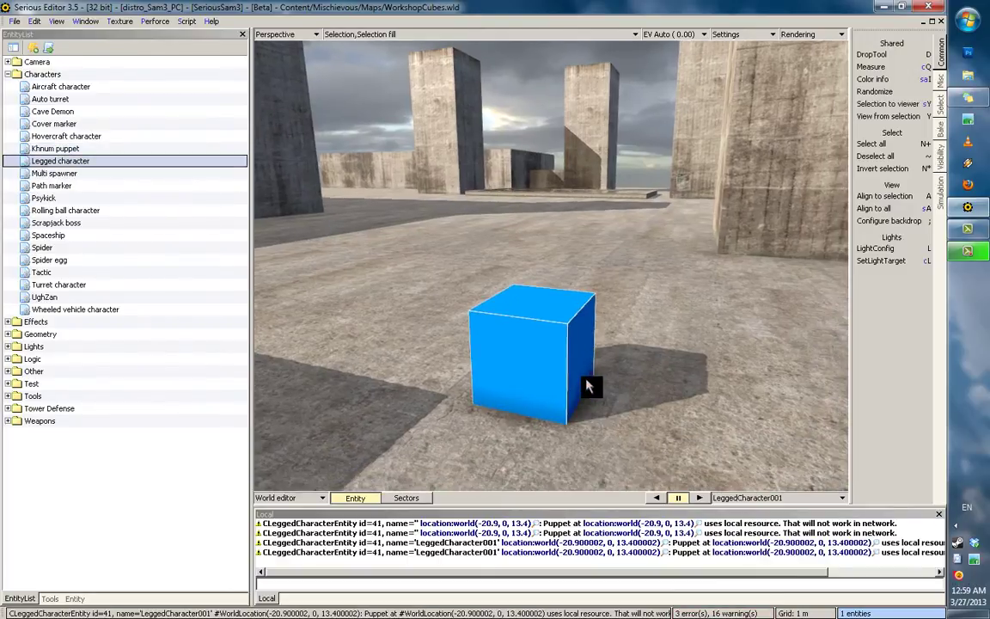
Show the placed legged character's entity properties and examine its Puppet params and Character behavior entries
middle_click_drag(545, 335, 568, 328)
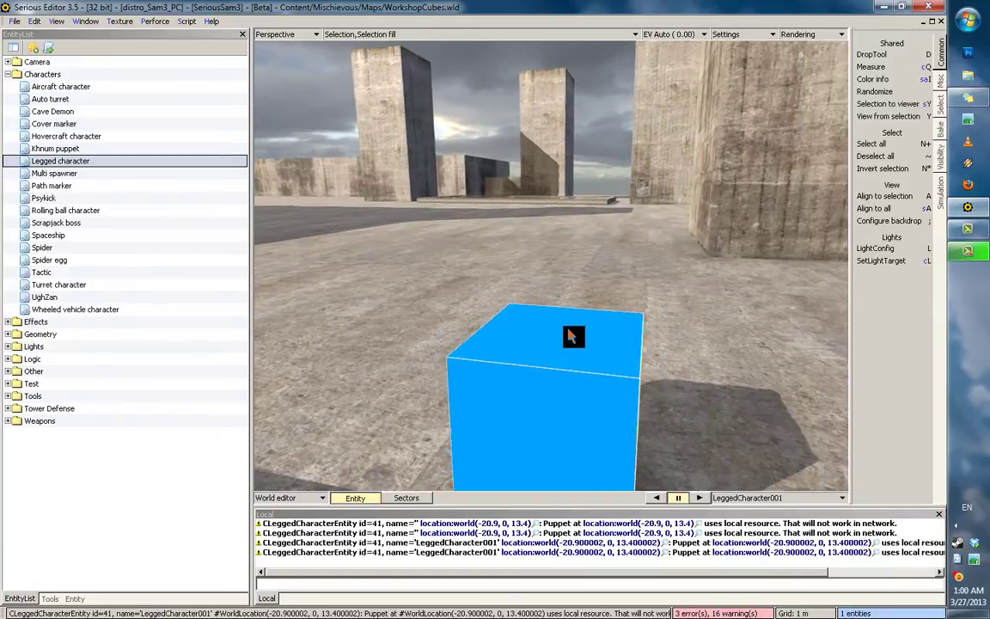
scroll(573, 336, "down", 3)
left_click(74, 599)
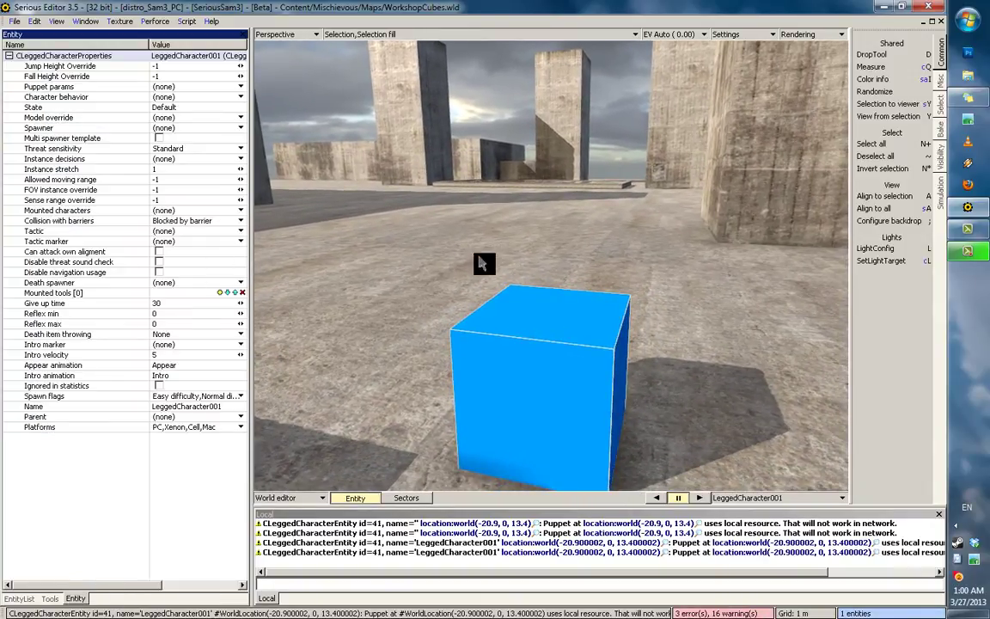
left_click(34, 92)
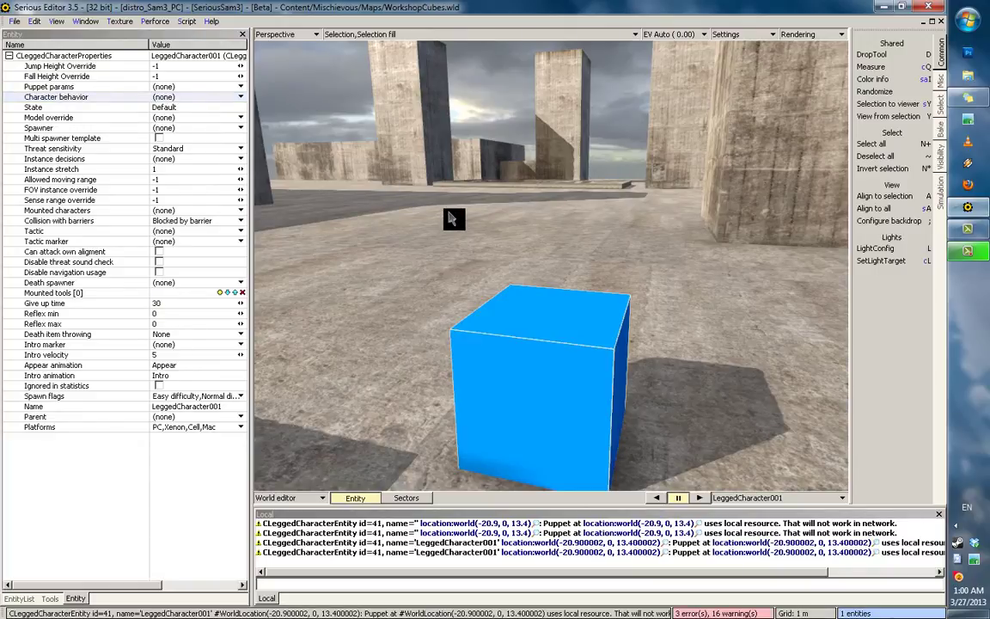
left_click(117, 88)
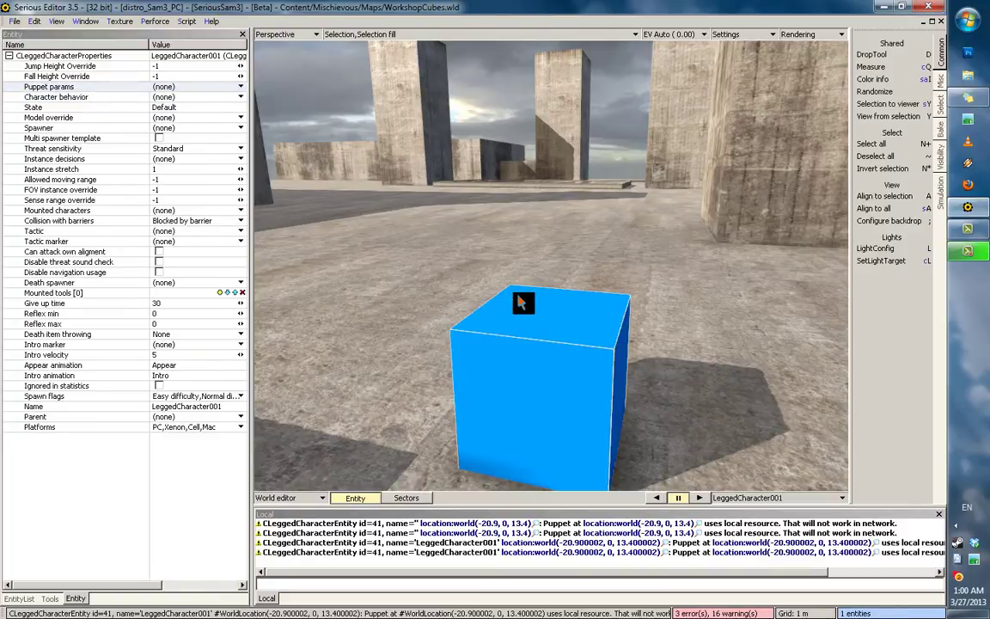
Browse to Content/SeriousSam3/Databases/Puppets/Enemies and assign Rocketman.ep as the legged character's puppet params
left_click(168, 86)
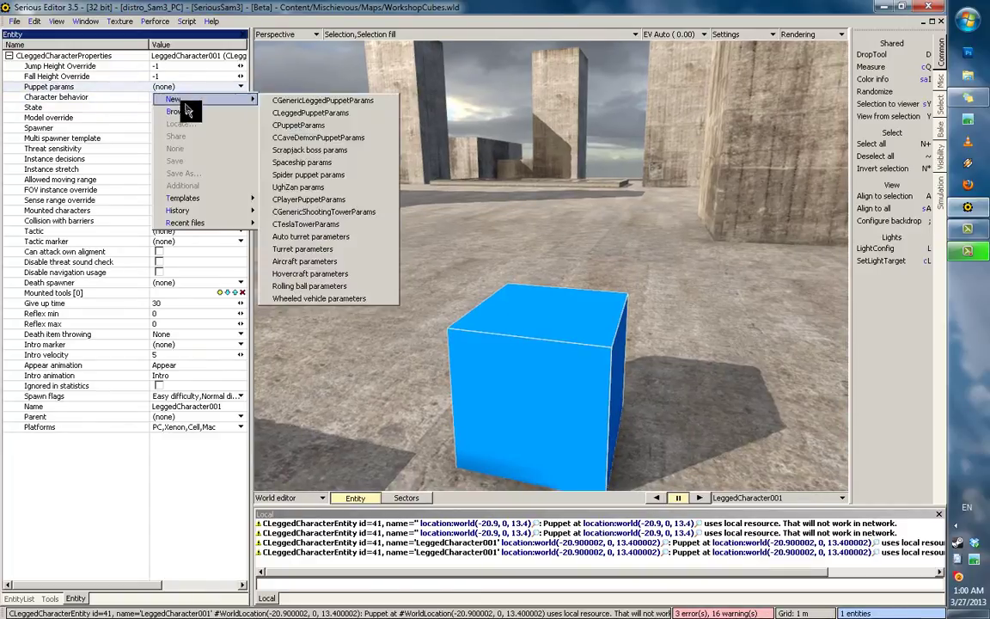
left_click(328, 183)
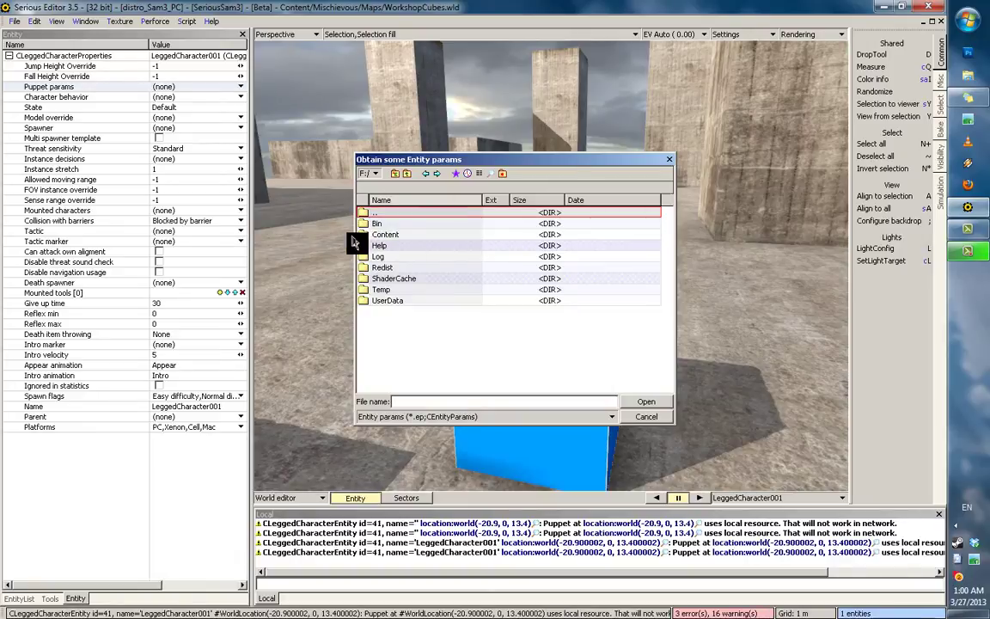
left_click(399, 234)
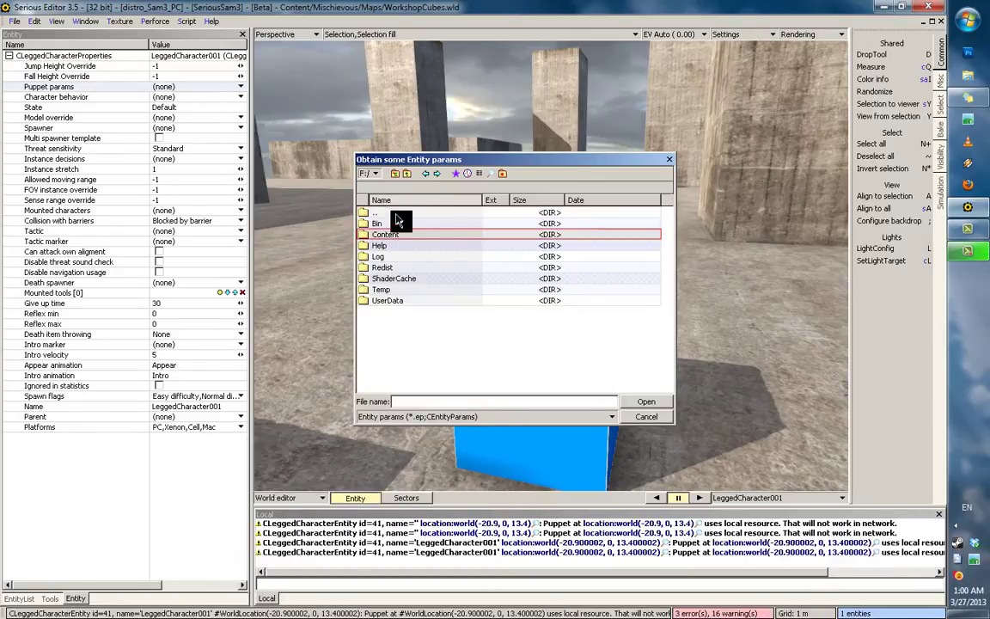
double_click(411, 237)
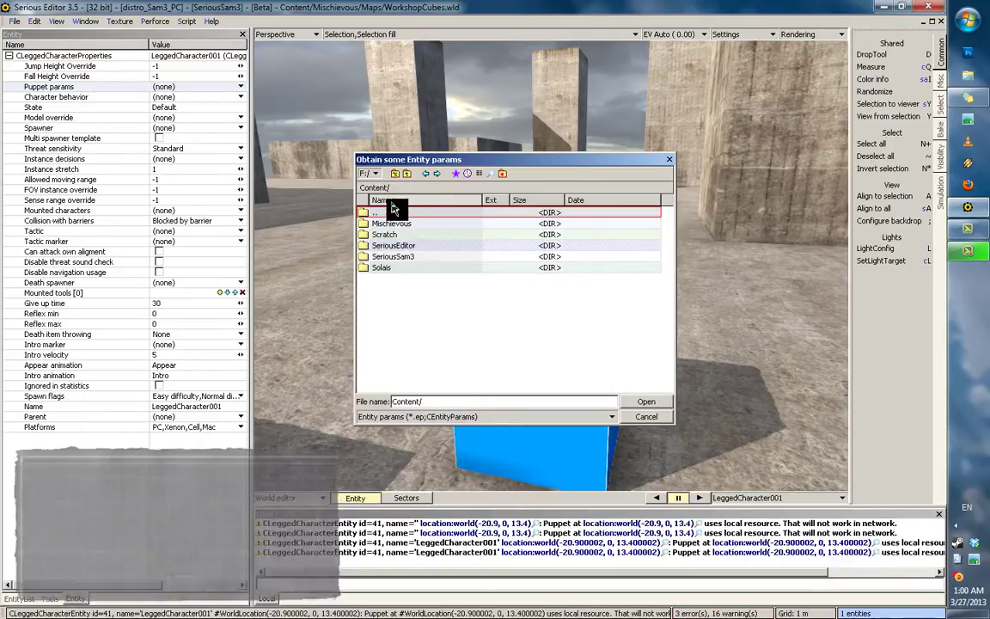
double_click(391, 267)
double_click(378, 245)
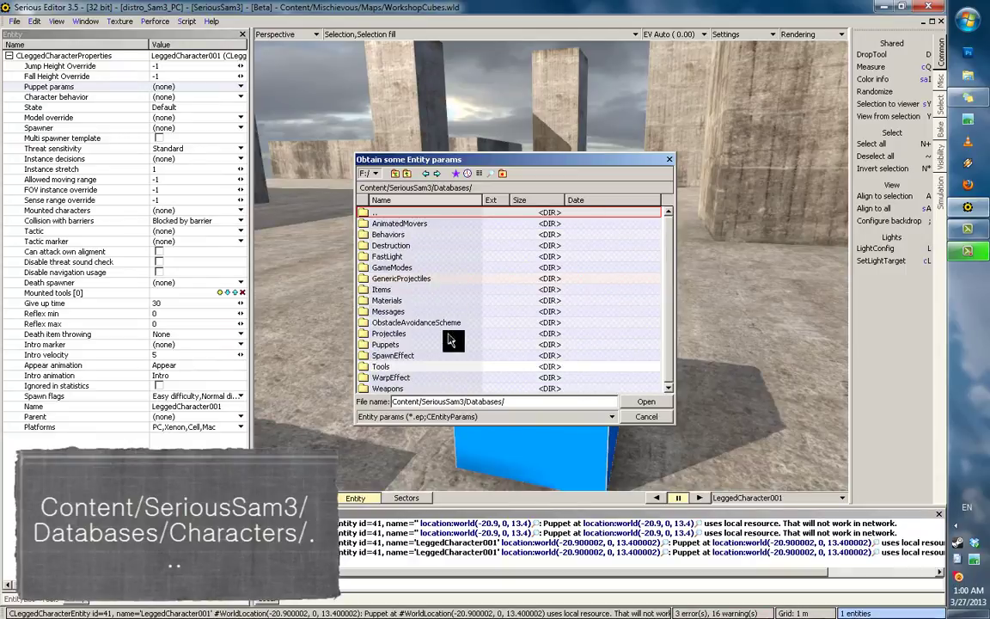
double_click(402, 345)
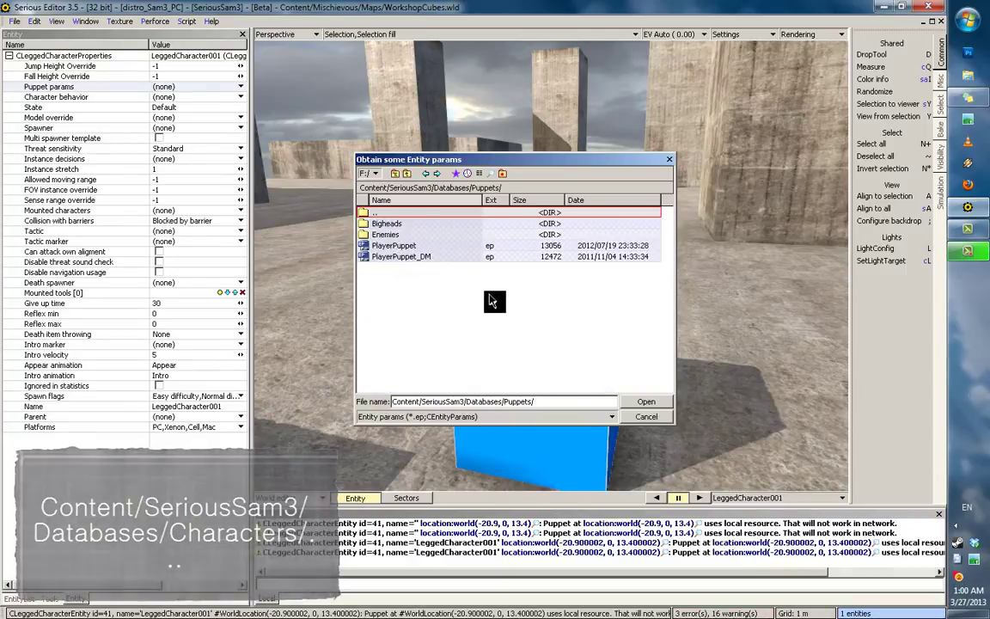
double_click(397, 235)
scroll(419, 346, "down", 3)
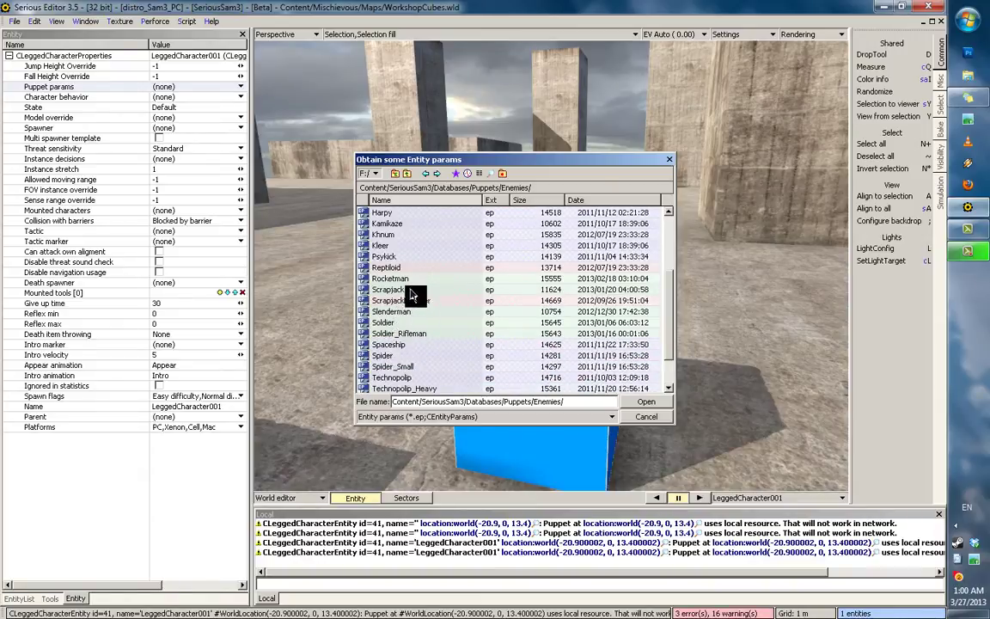
left_click(409, 279)
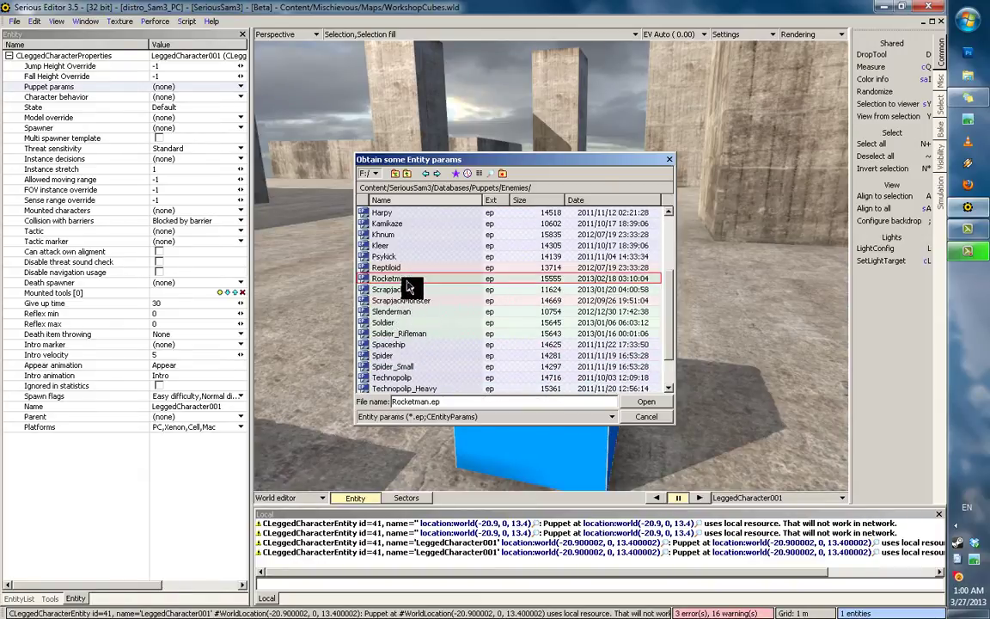
double_click(406, 282)
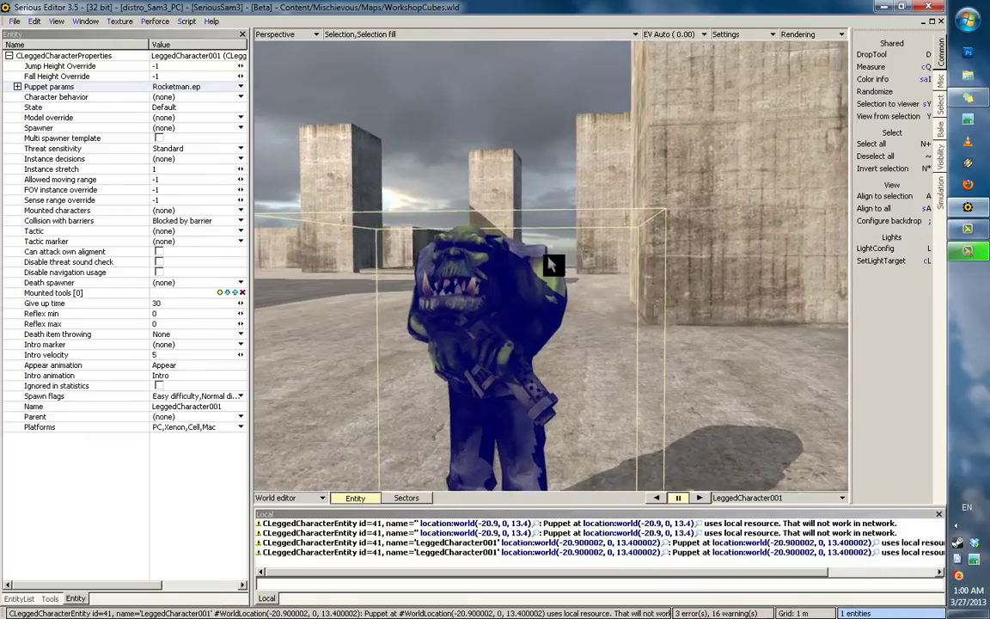
Select the Rocketman character standing on the concrete floor to show its entity properties
scroll(537, 269, "up", 1)
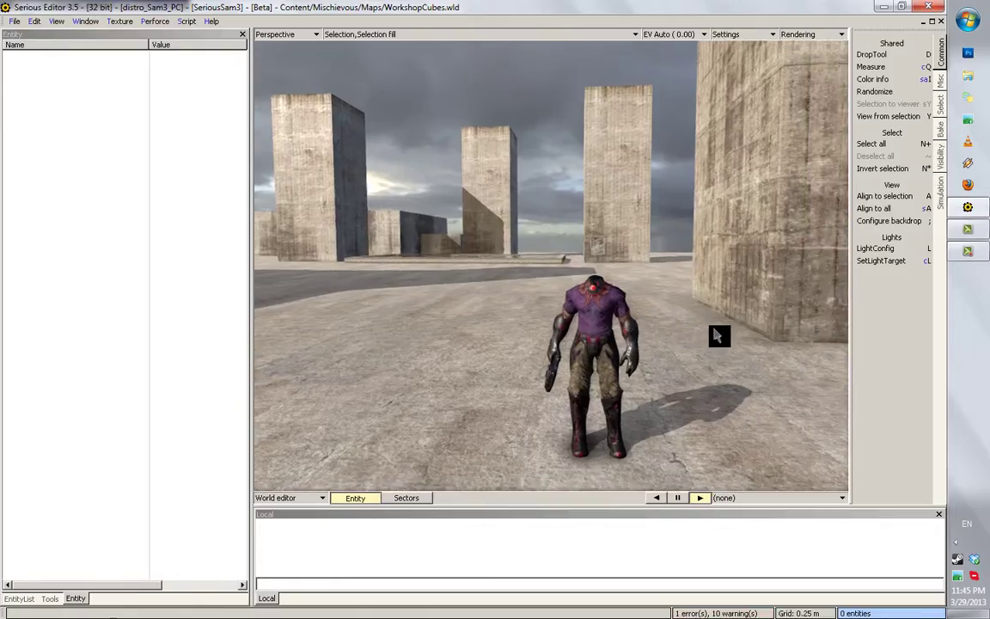
scroll(776, 344, "up", 3)
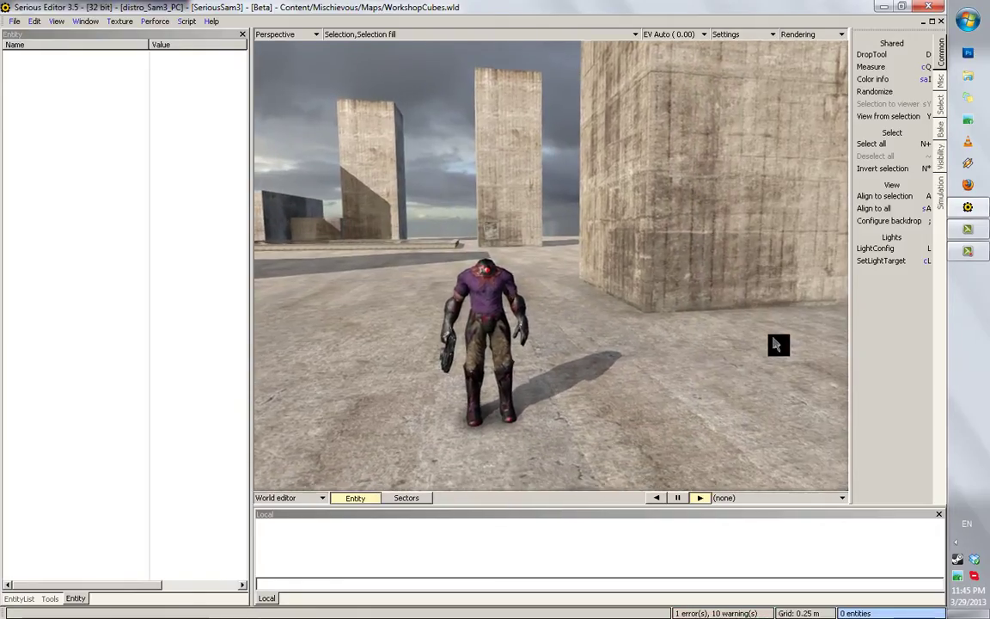
middle_click_drag(525, 325, 736, 337)
middle_click_drag(380, 441, 43, 285)
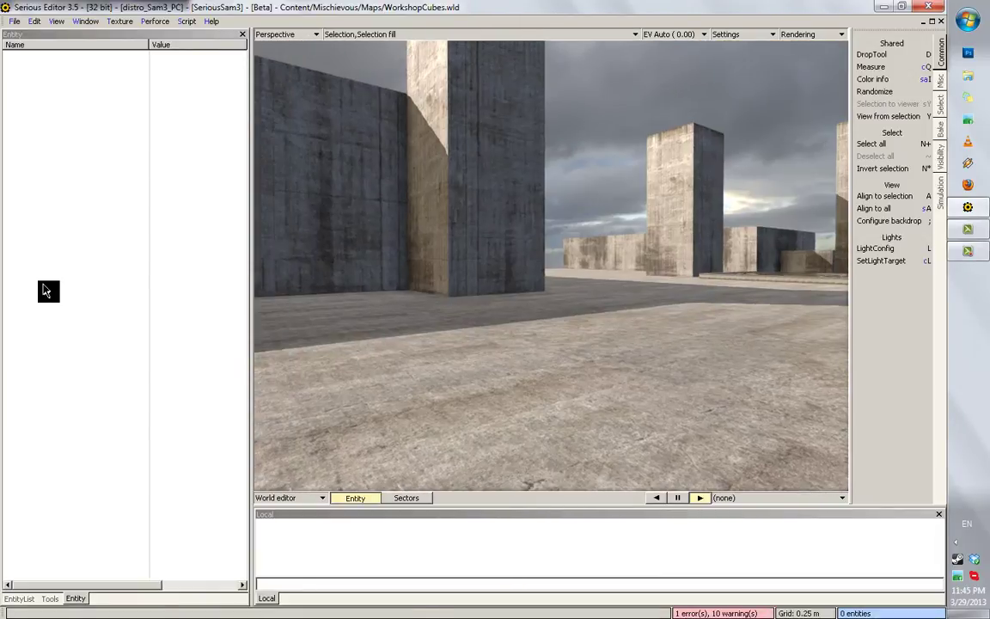
middle_click_drag(246, 301, 248, 300)
right_click_drag(249, 303, 248, 328)
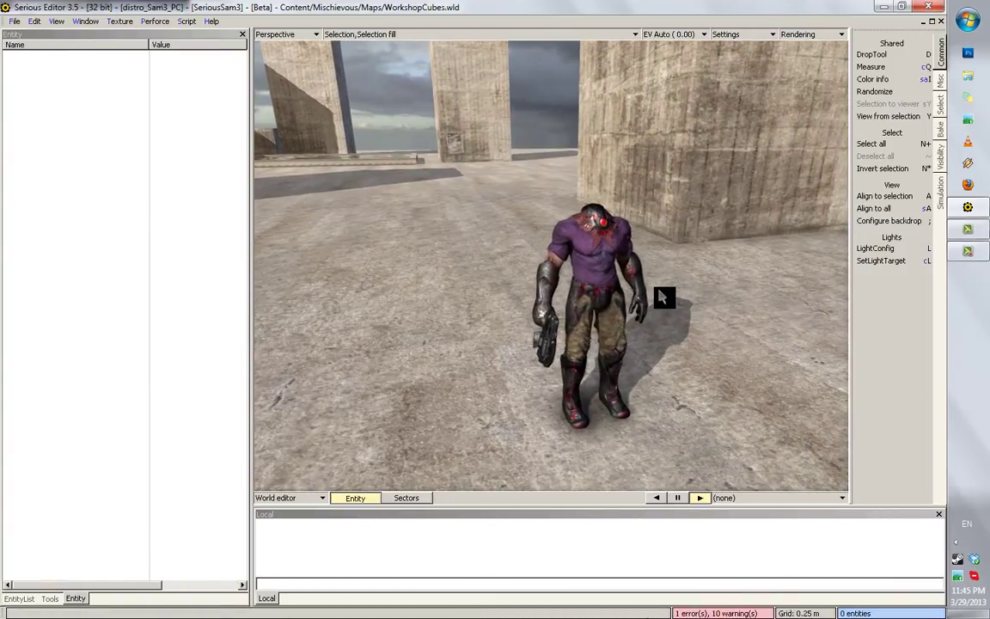
left_click(599, 269)
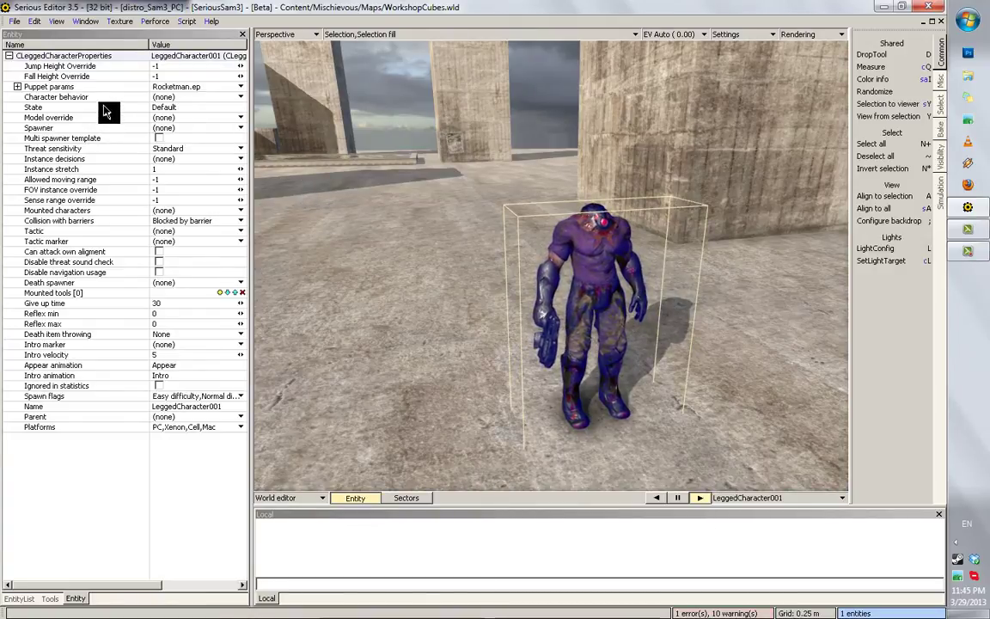
Browse to Content/SeriousSam3/Databases/Behaviors/Enemies and assign the Rocketman behavior file as the character's Character behavior
left_click(78, 99)
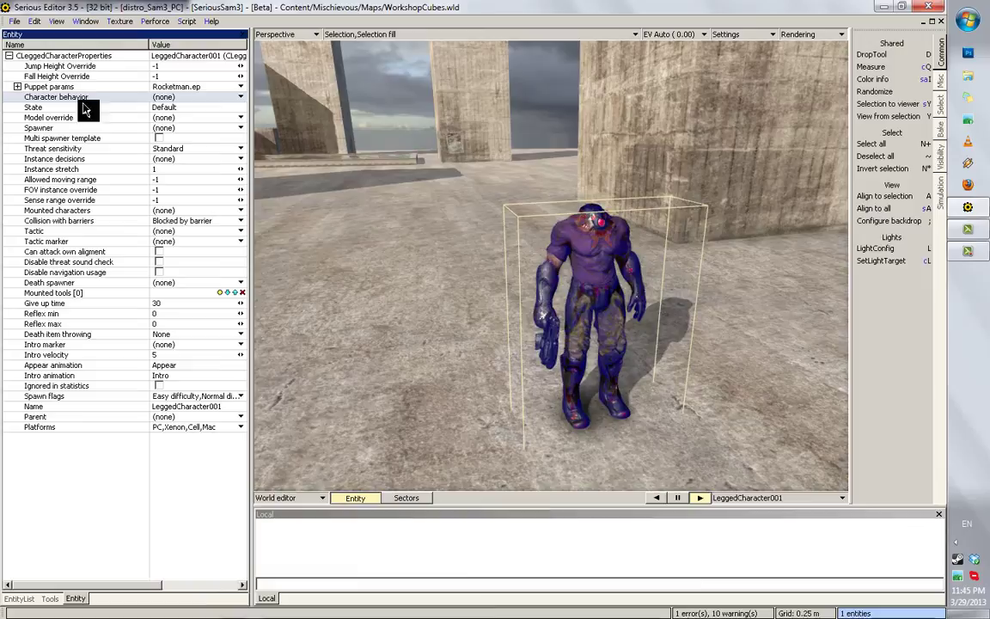
left_click(171, 100)
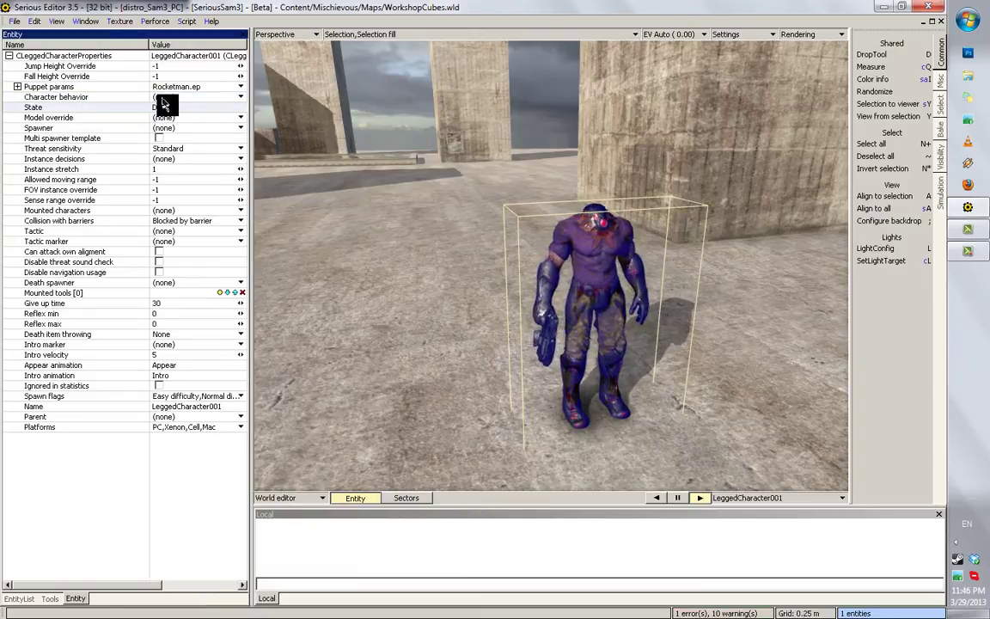
left_click(166, 102)
left_click(180, 122)
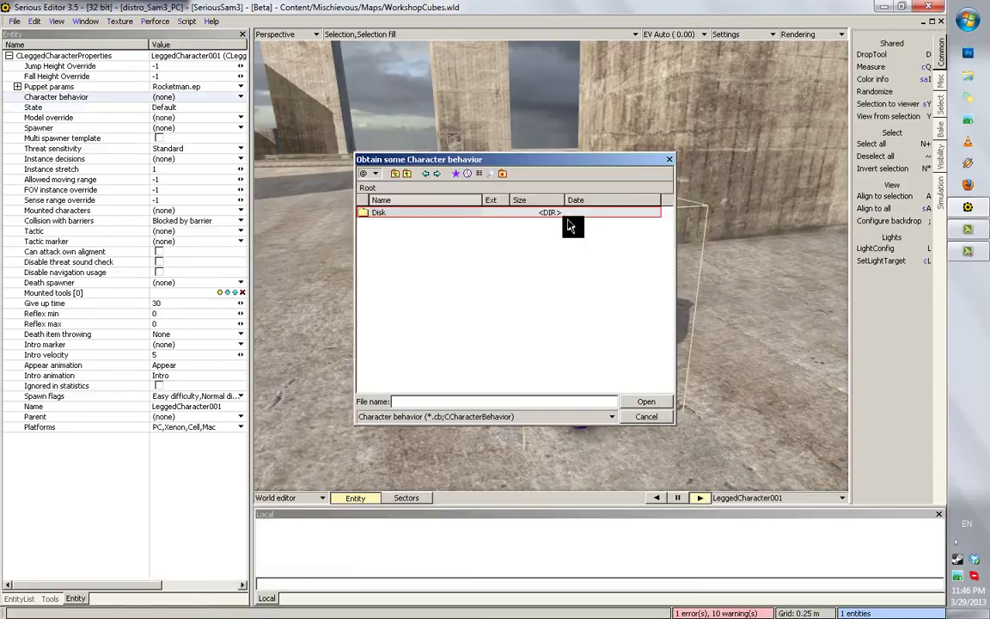
double_click(434, 215)
double_click(404, 235)
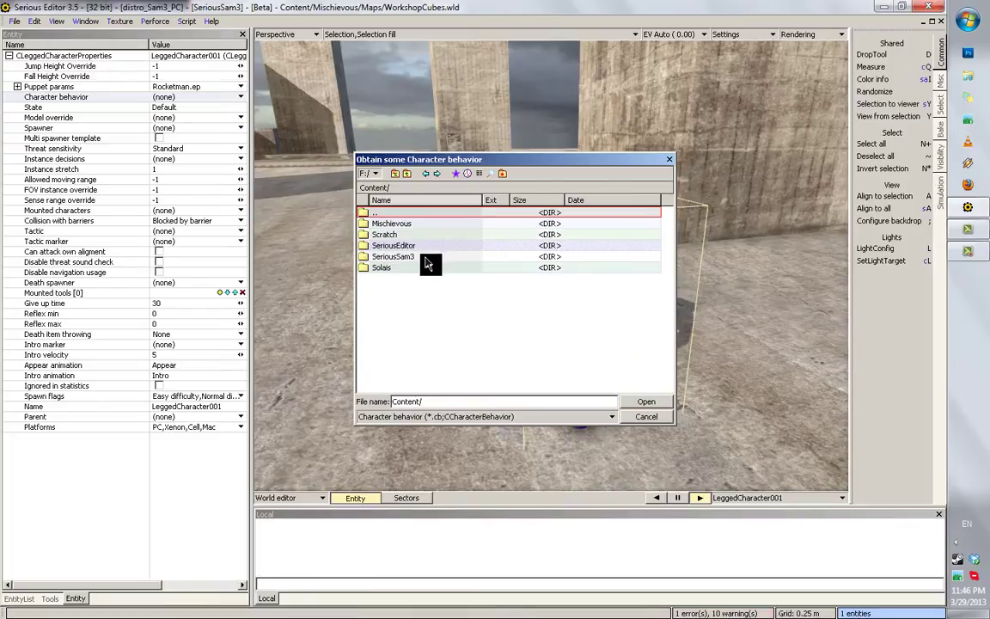
double_click(395, 256)
double_click(406, 246)
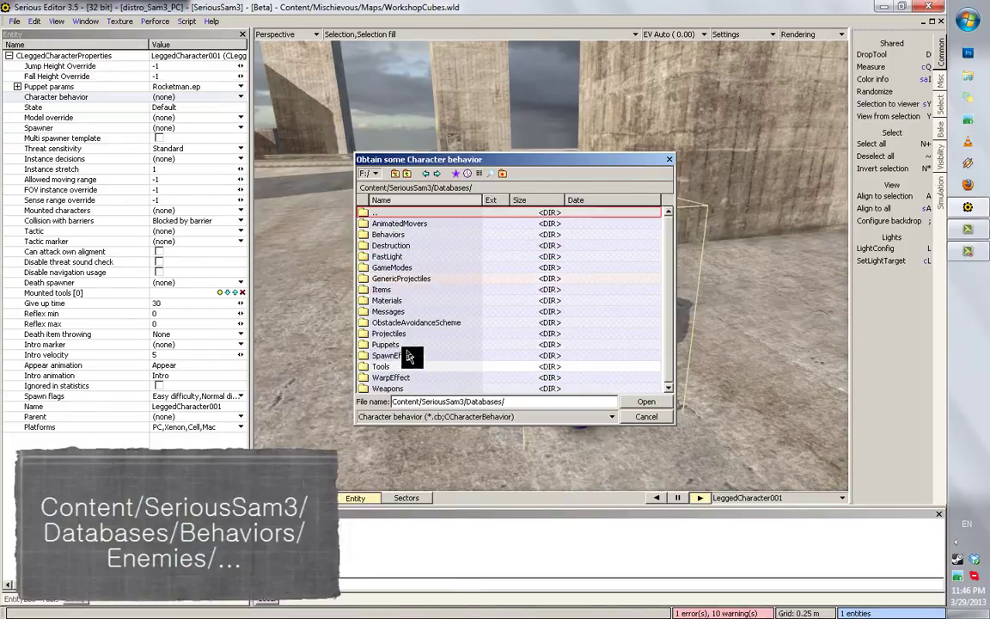
double_click(406, 236)
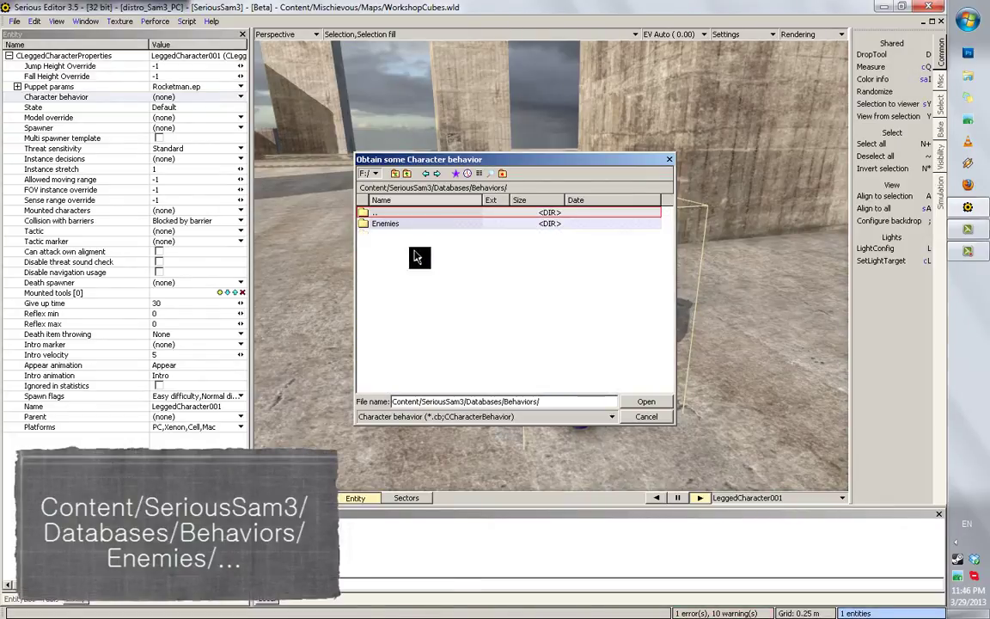
double_click(394, 233)
left_click(400, 318)
scroll(400, 318, "down", 4)
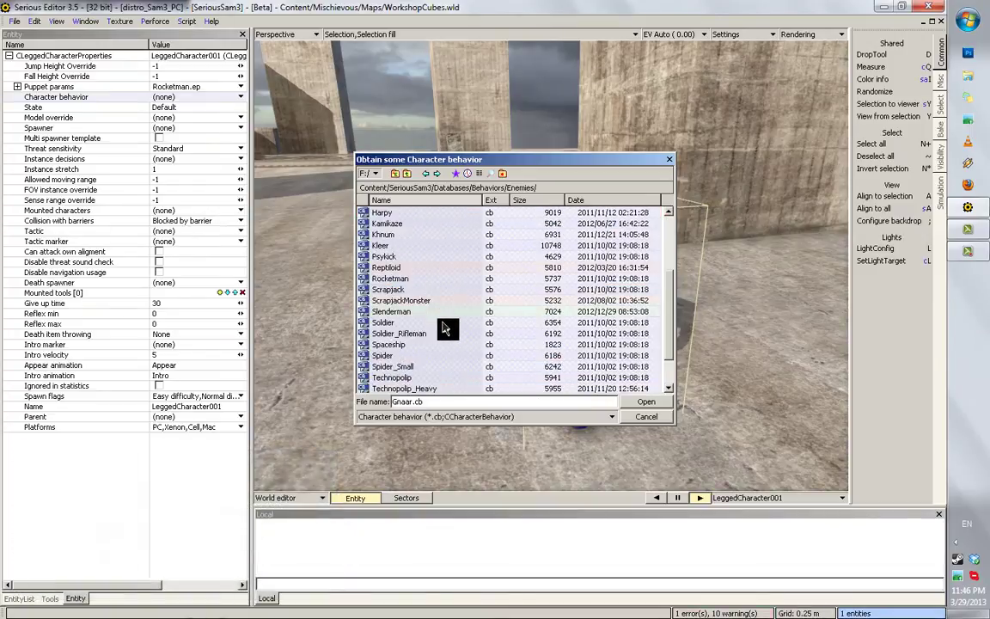
double_click(394, 279)
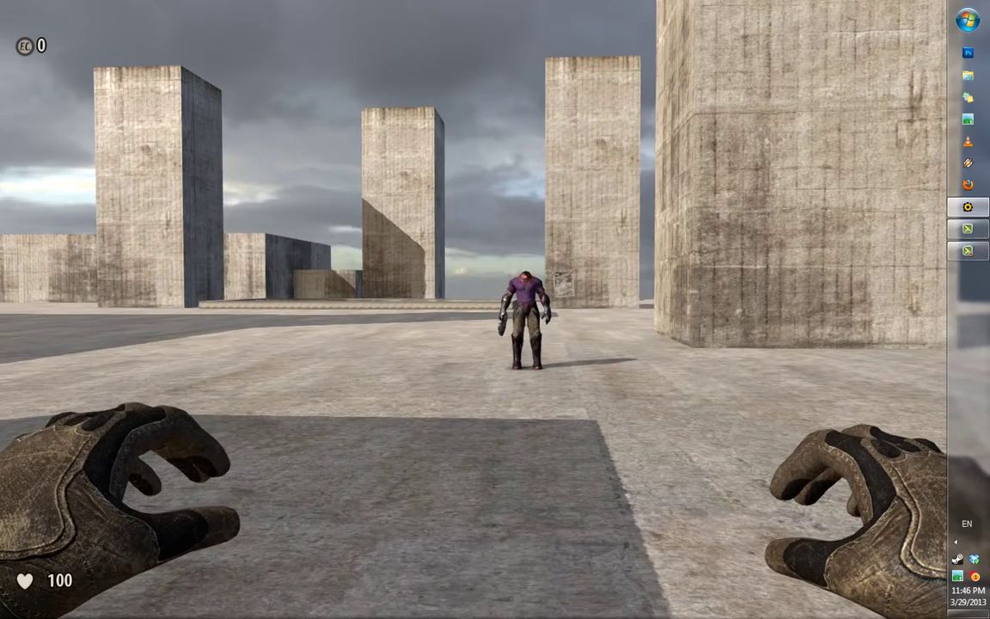
Play-test the Rocketman enemy: approach it, kill it with a melee attack, and end the game simulation
key("w")
key("d")
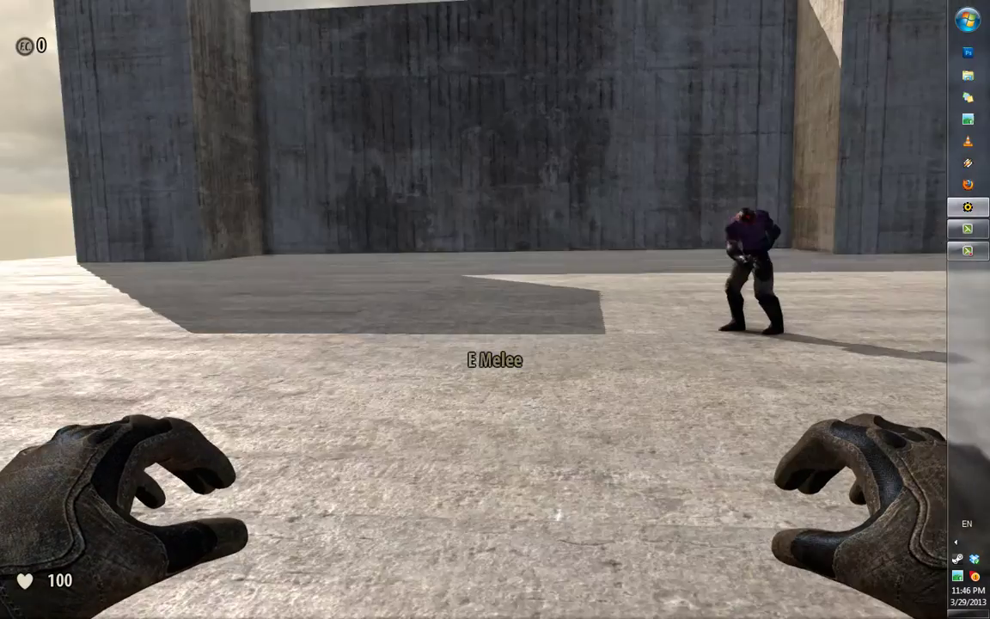
key("s")
key("w")
key("e")
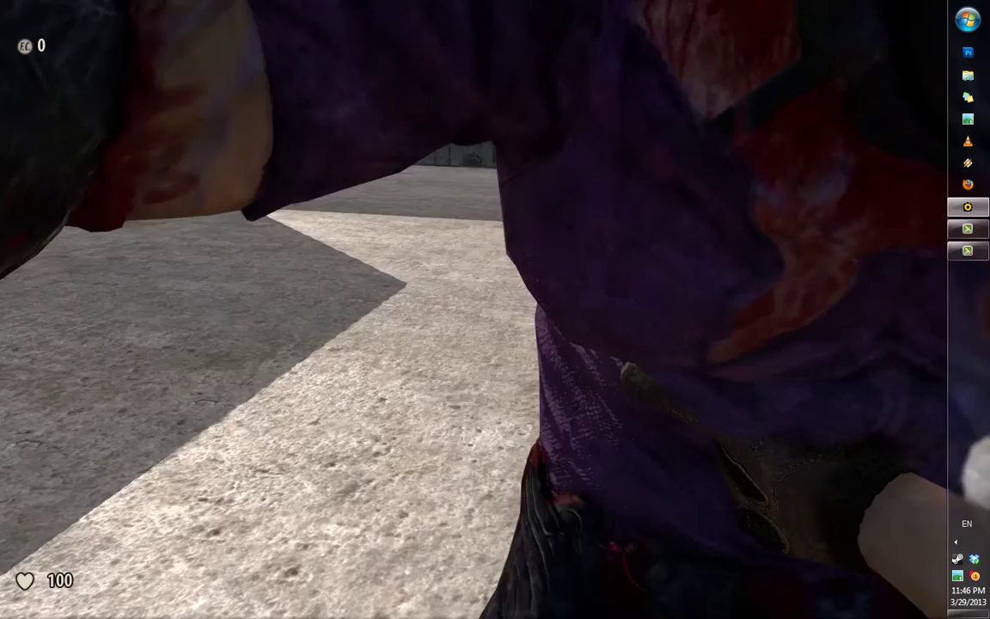
key("e")
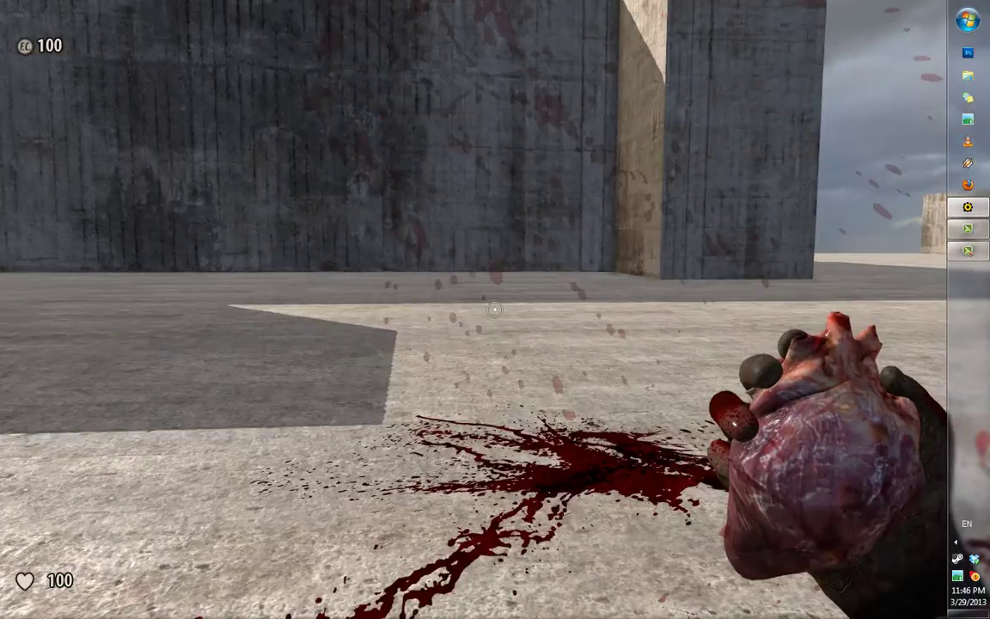
key("Escape")
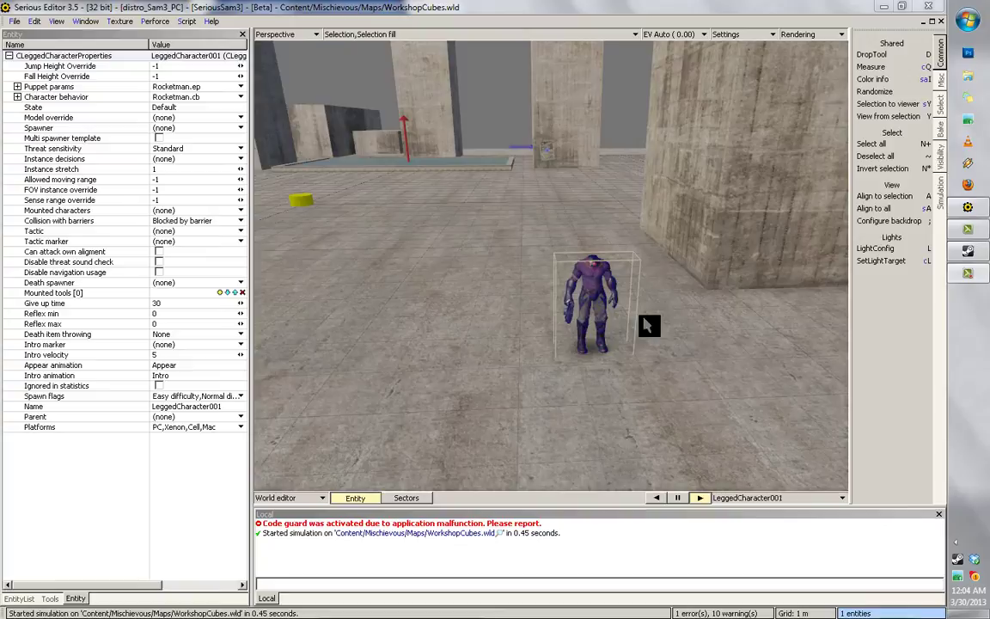
Select the Rocketman on the concrete floor and start the Clone tool on it
left_click(658, 316)
middle_click_drag(699, 304, 643, 306)
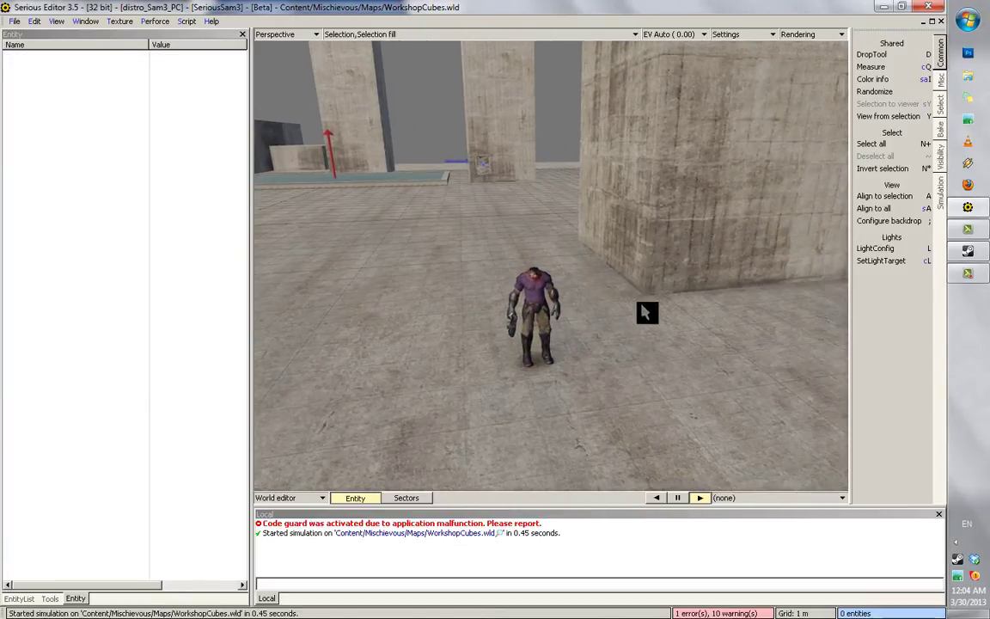
left_click(544, 297)
middle_click_drag(569, 294, 524, 252)
scroll(524, 252, "up", 5)
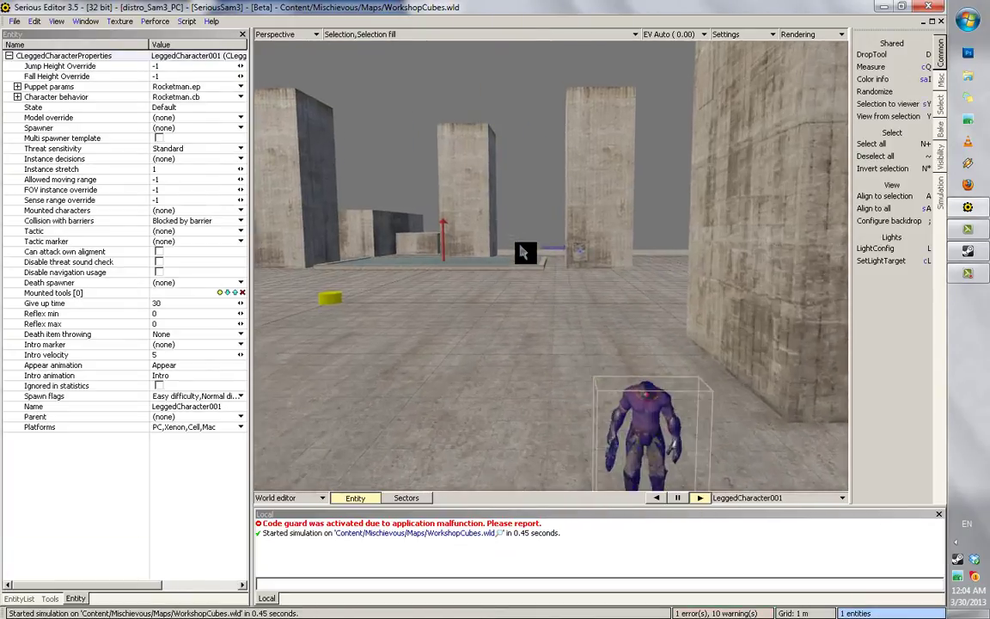
middle_click_drag(723, 350, 592, 294)
right_click_drag(594, 295, 589, 298)
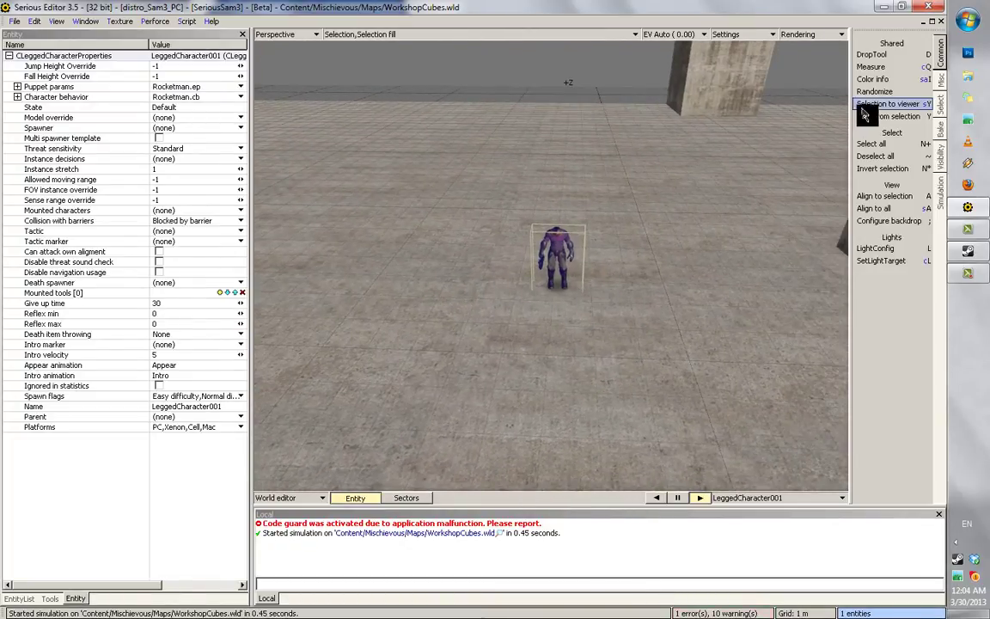
left_click(943, 84)
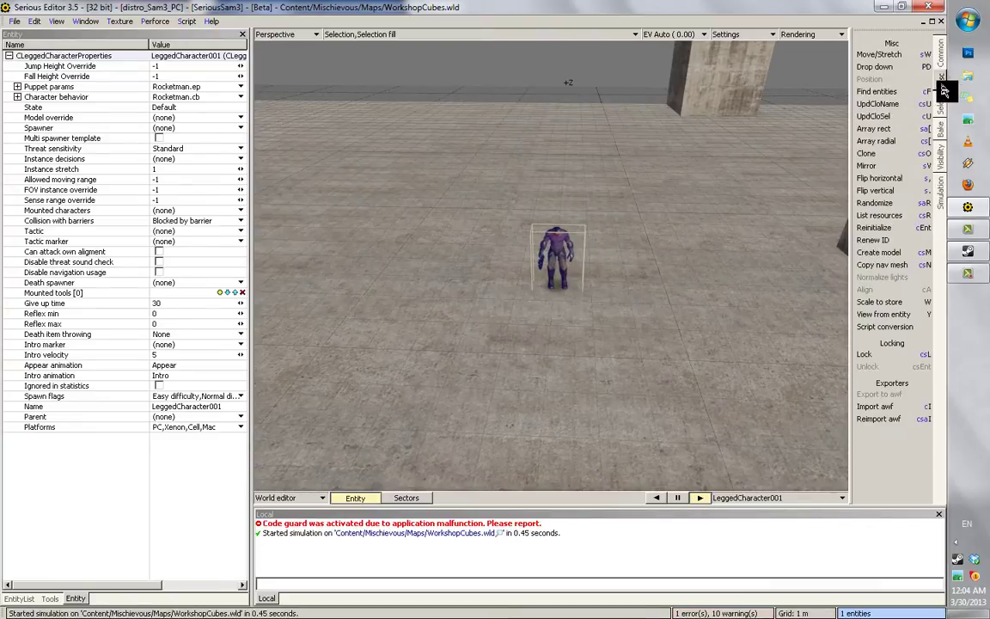
left_click(880, 159)
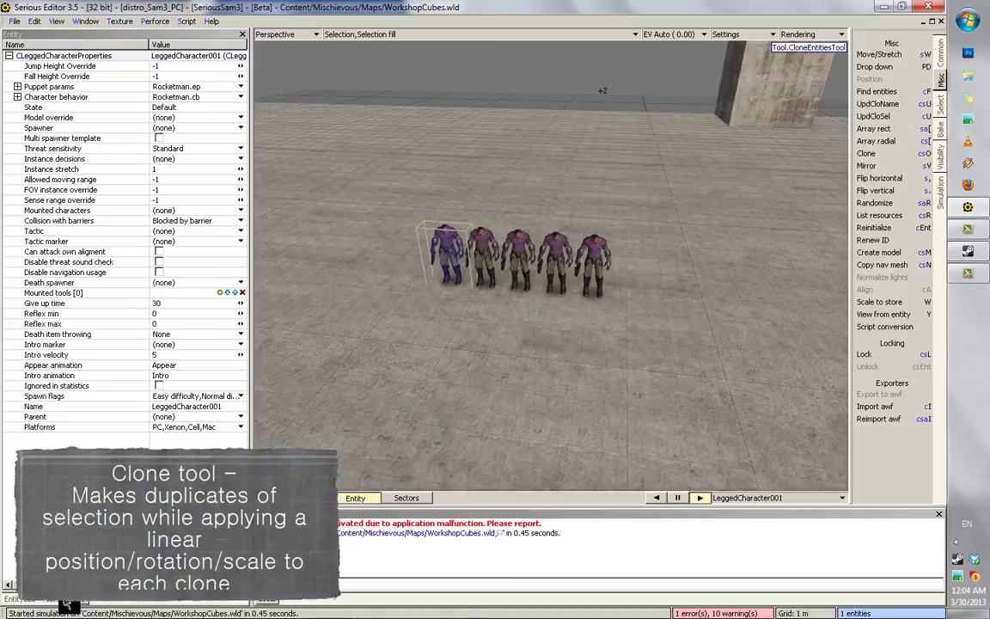
Show the Clone tool's settings and expand its Scale and Offset values
left_click(60, 599)
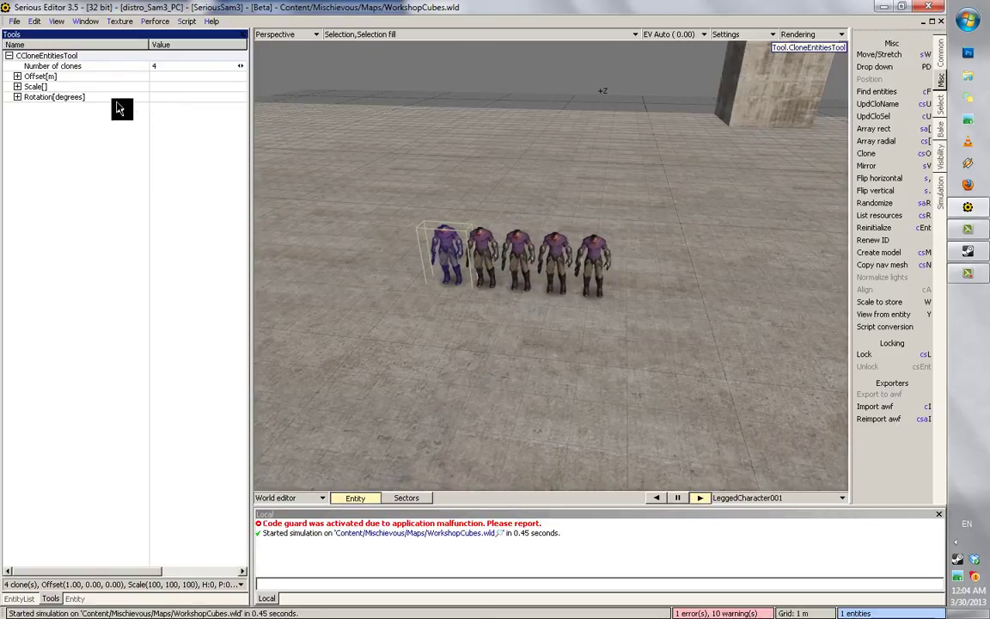
left_click(16, 86)
left_click(16, 77)
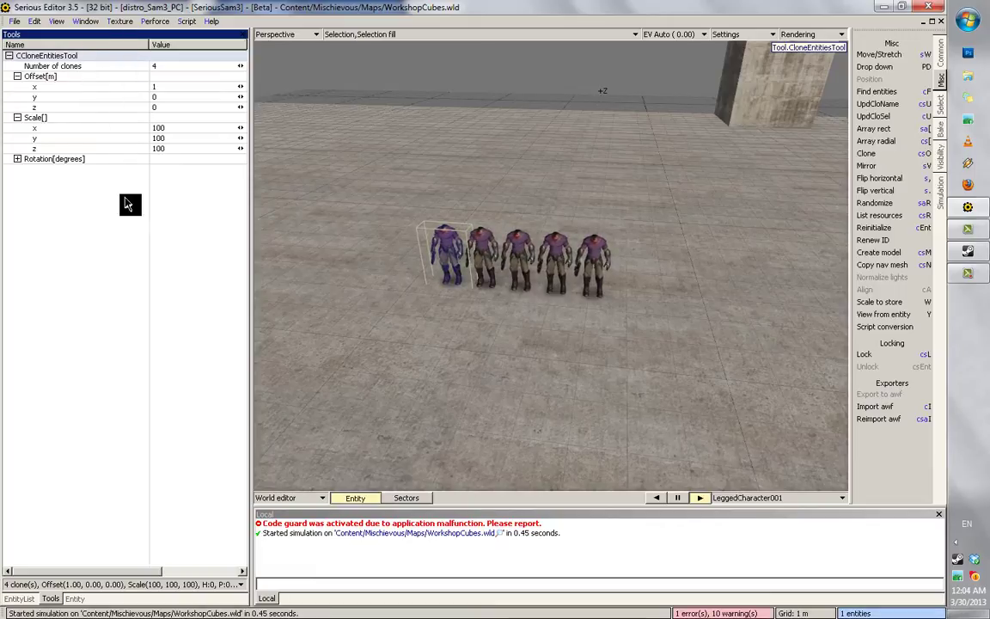
middle_click_drag(428, 182, 392, 198)
scroll(430, 177, "up", 2)
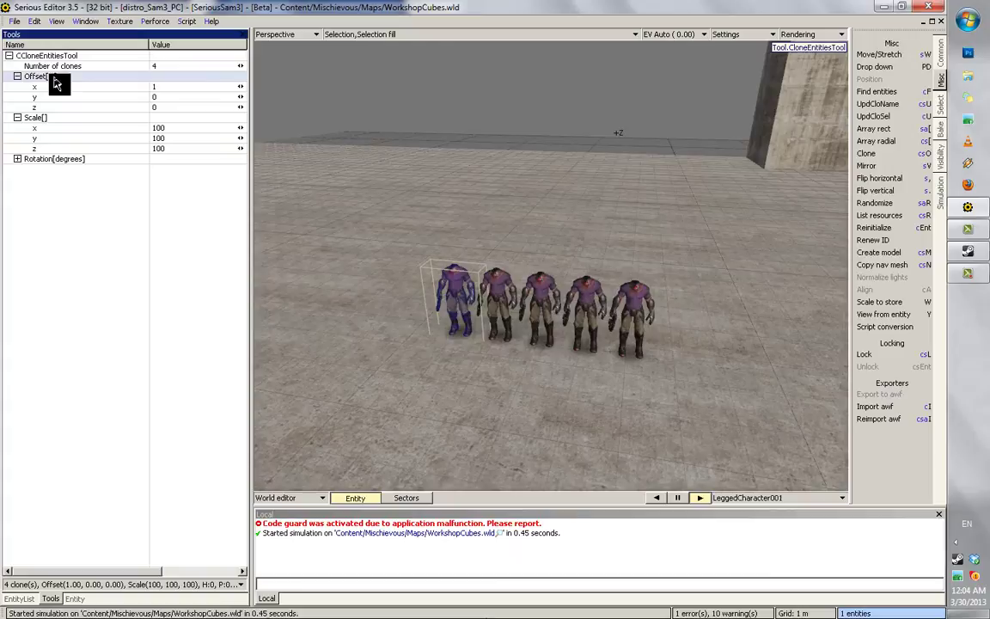
Spread the clones into a diagonal row with an X offset of 1.793 and a Z offset of 2.855
left_click(100, 87)
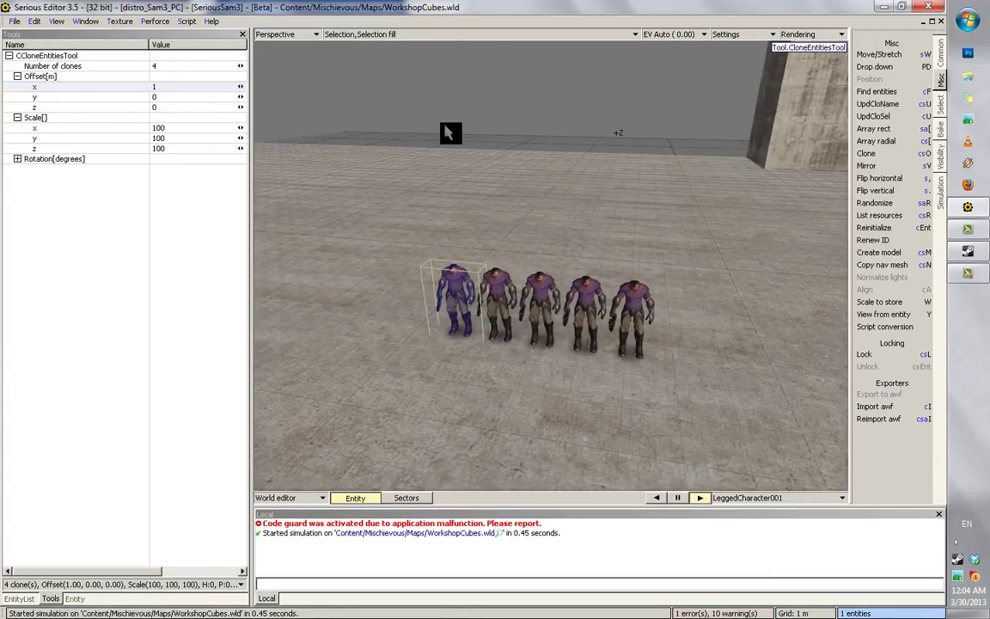
middle_click_drag(446, 132, 468, 141)
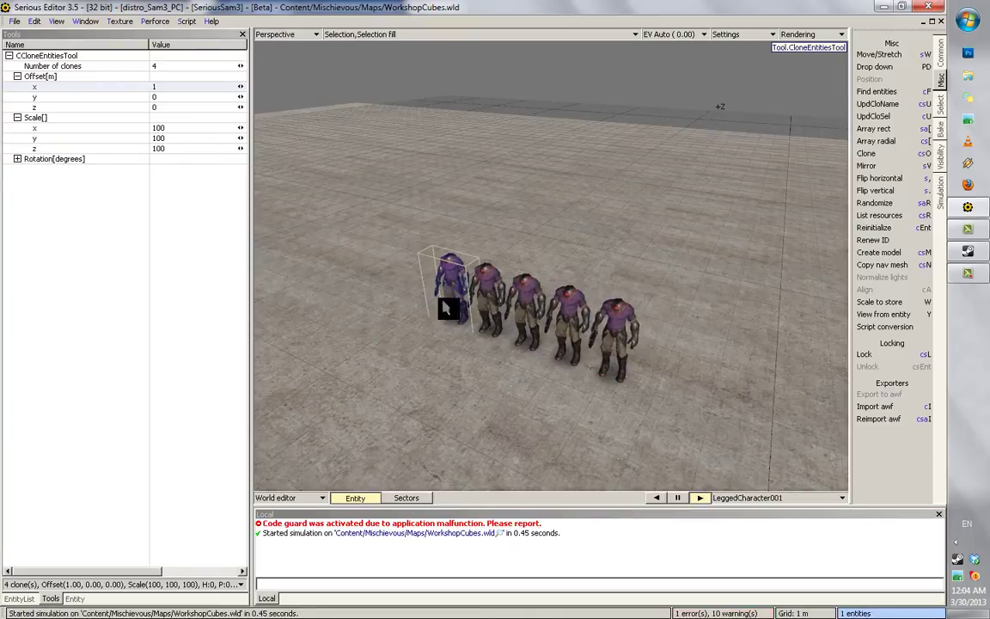
left_click_drag(240, 87, 344, 105)
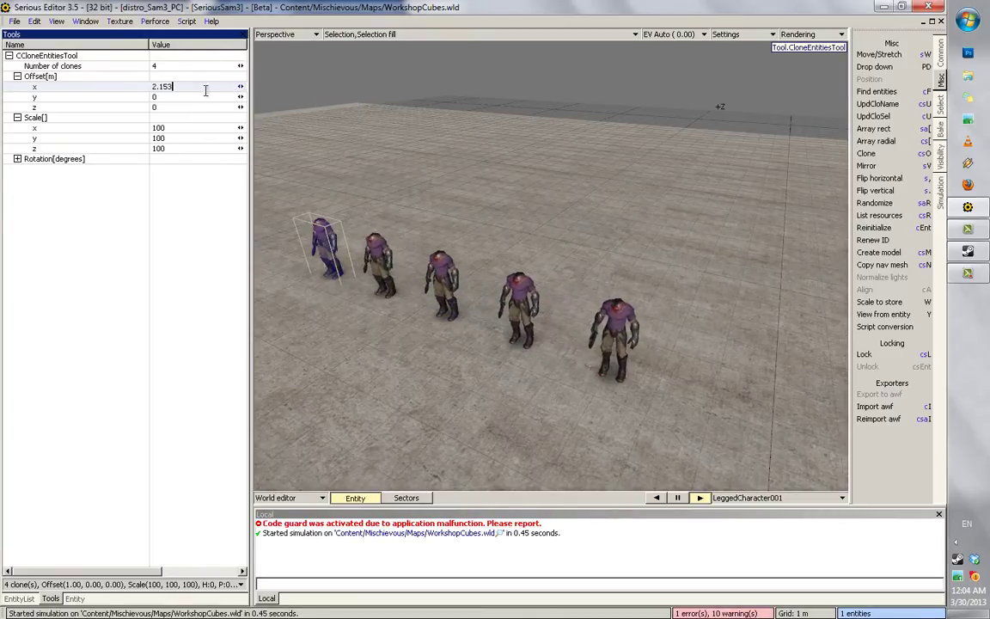
left_click_drag(243, 94, 71, 118)
scroll(490, 146, "down", 2)
Set the number of Rocketman clones to 9
left_click_drag(184, 63, 91, 64)
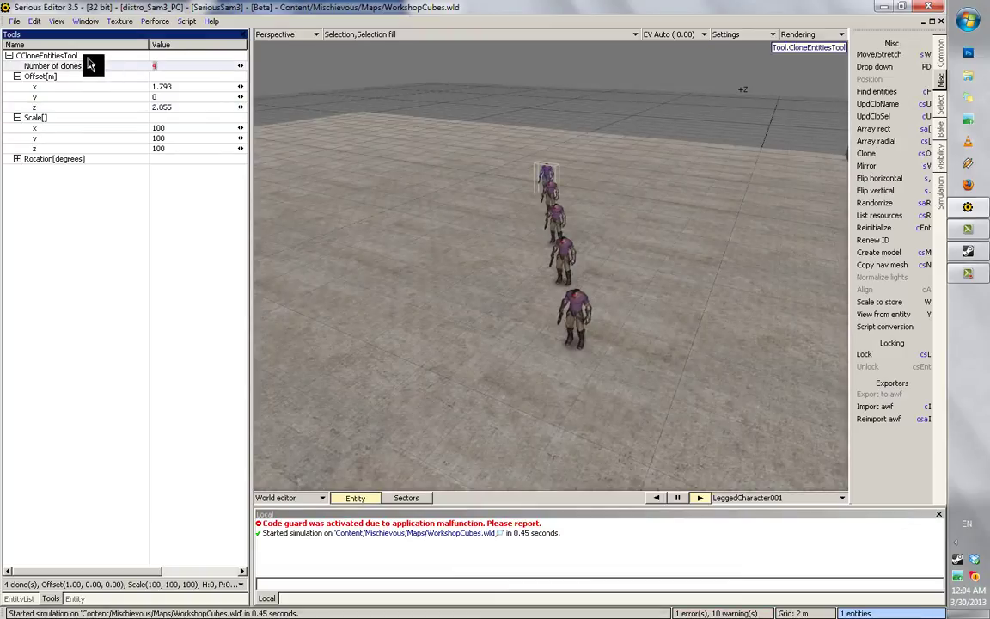
type("9")
key("Return")
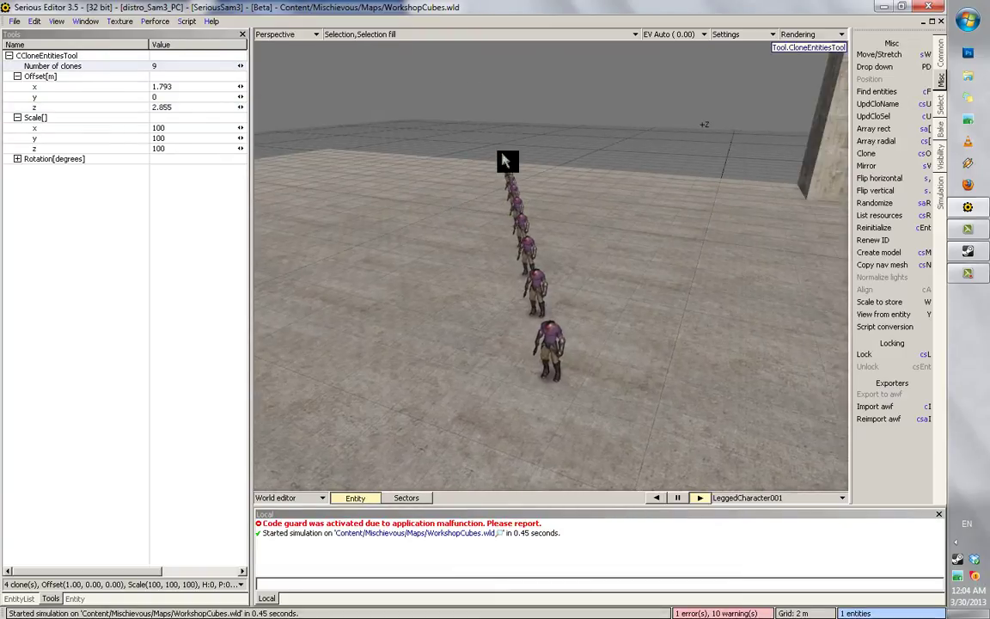
Examine the diagonal row of clones together with the Clone tool's Scale and Rotation values
left_click(40, 118)
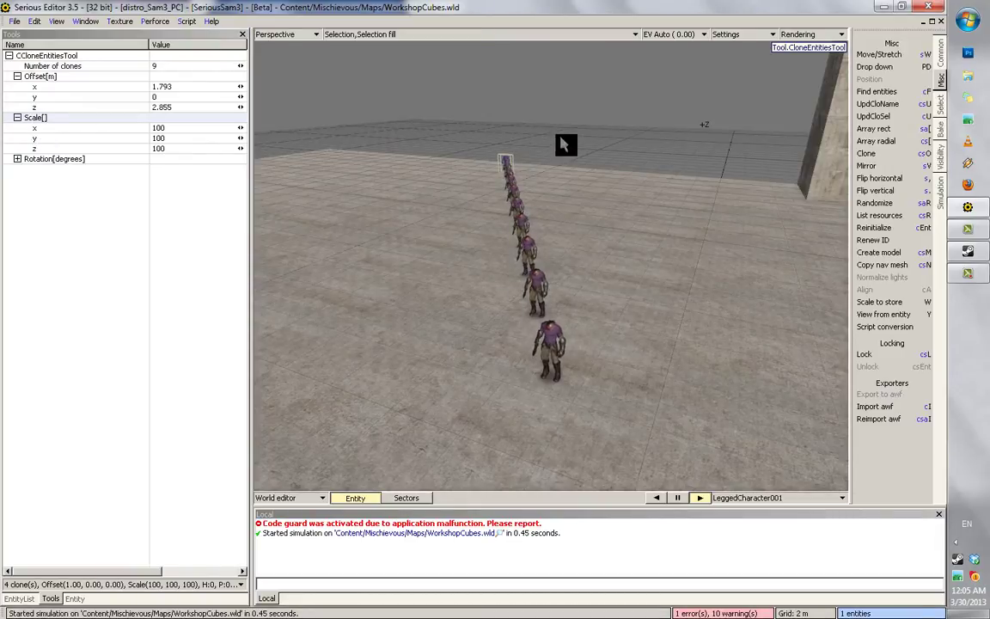
middle_click_drag(558, 138, 498, 291)
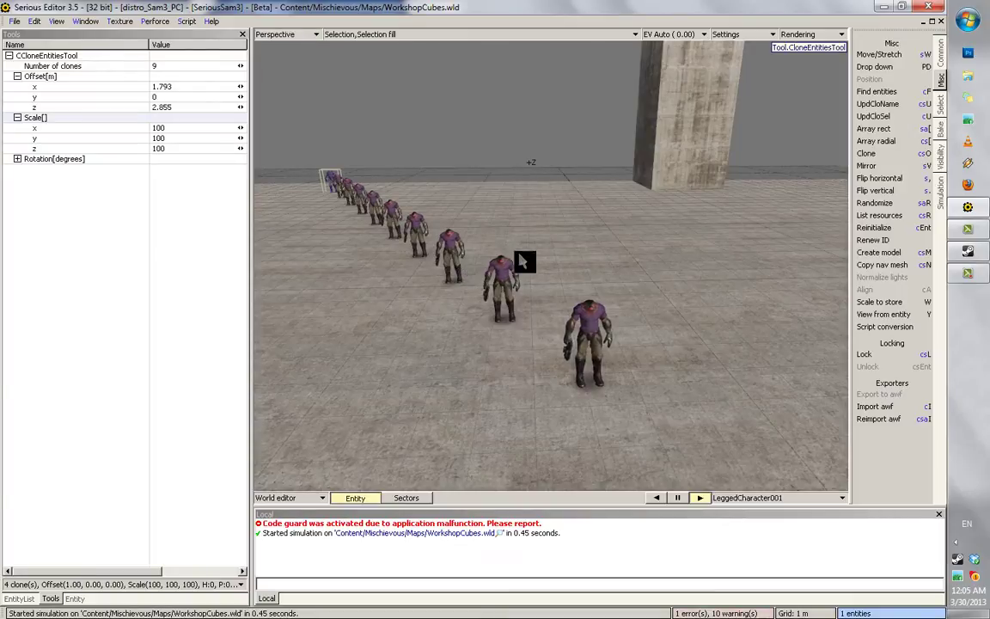
middle_click_drag(594, 209, 559, 182)
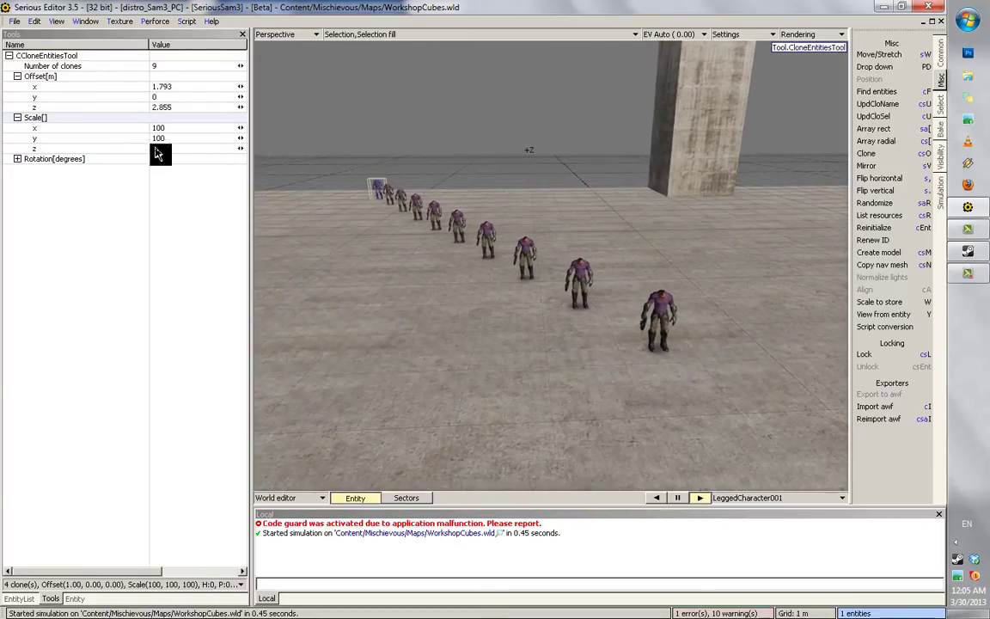
left_click(60, 122)
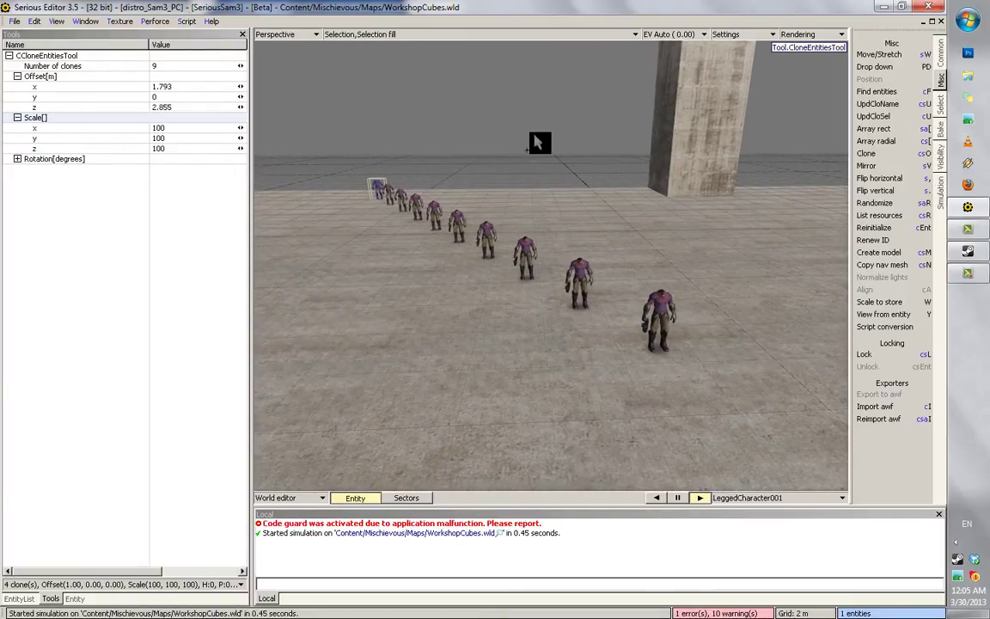
scroll(535, 142, "down", 3)
middle_click_drag(773, 222, 210, 148)
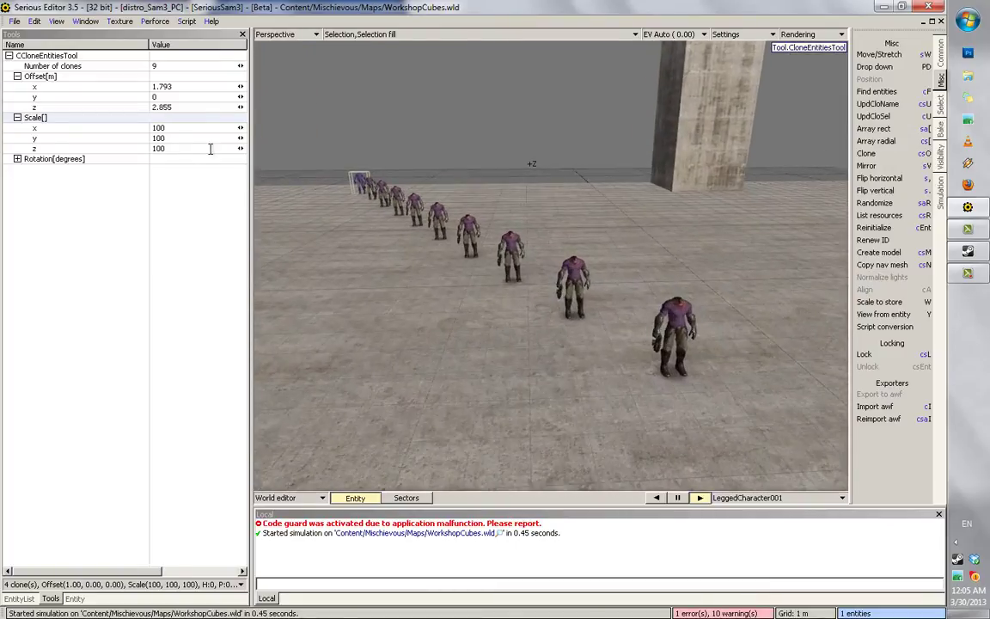
left_click(17, 159)
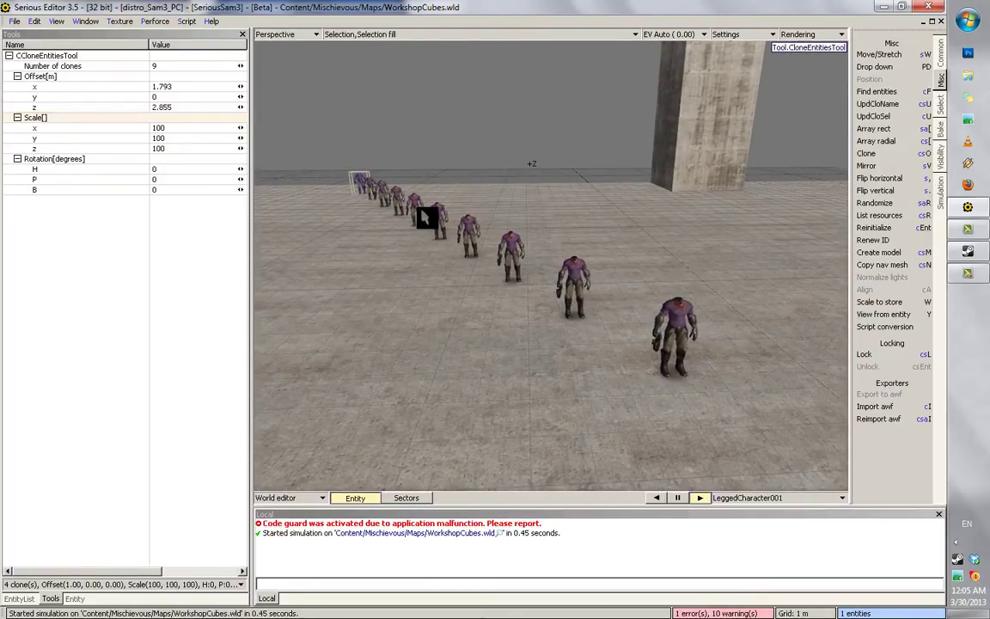
middle_click_drag(424, 214, 469, 260)
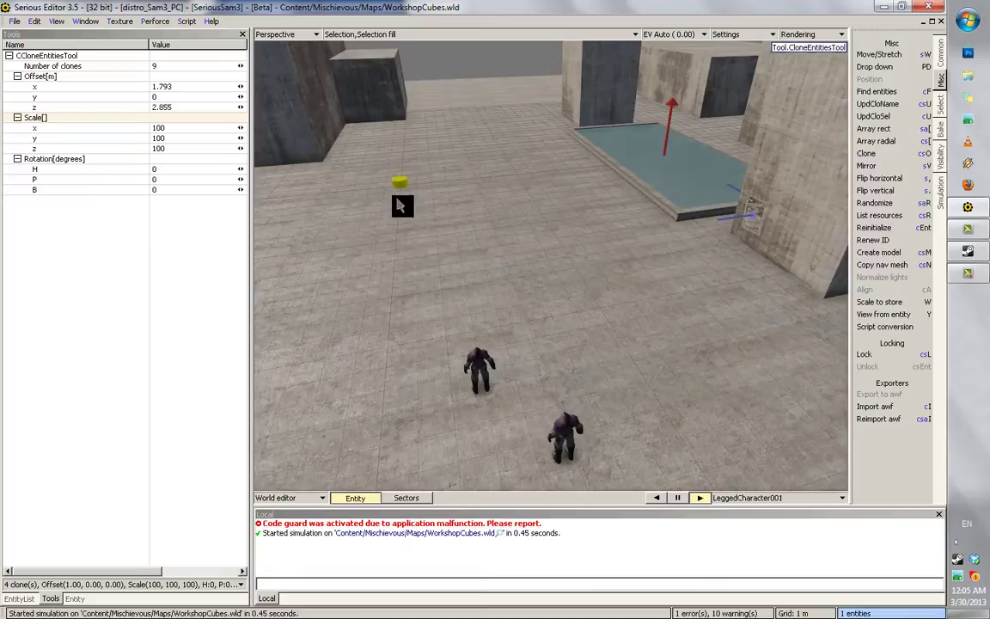
Set the clone offset back to X 1 and Z 0
left_click(187, 106)
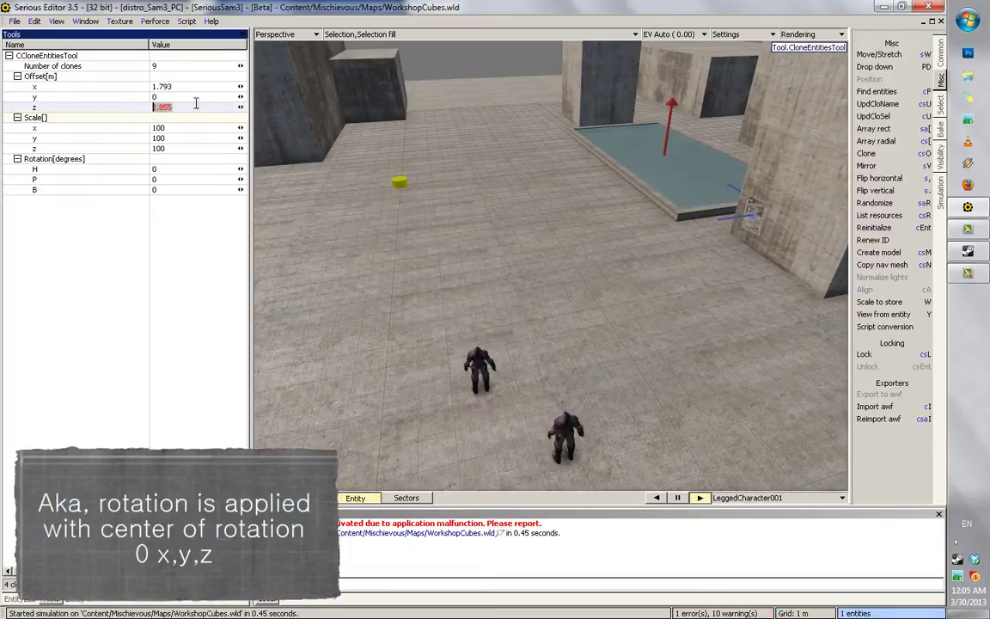
left_click(127, 89)
type("1")
middle_click_drag(561, 232, 548, 227)
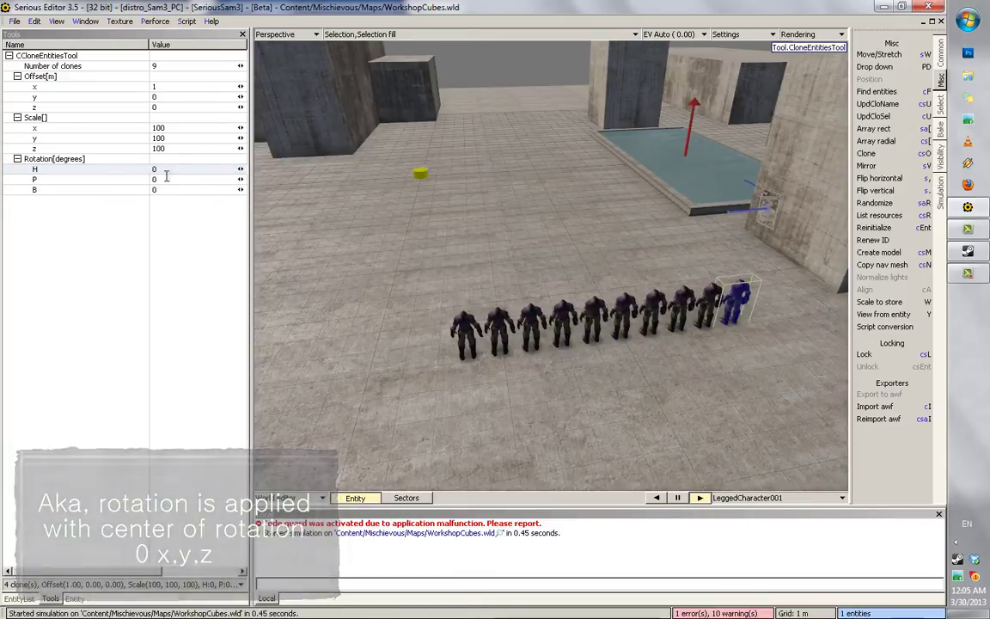
Rotate the clones around the map center by trying an H rotation of 12 degrees and increasing it to 39.7
mouse_move(130, 170)
left_mouse_down()
mouse_move(104, 177)
mouse_move(130, 178)
left_mouse_up()
middle_click_drag(558, 203, 571, 213)
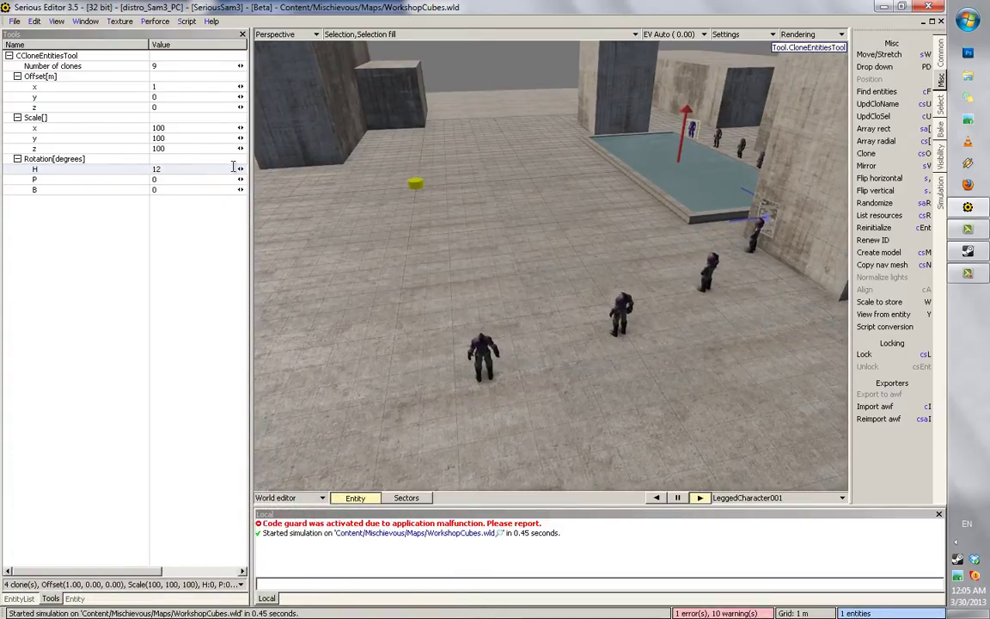
left_click_drag(233, 167, 477, 185)
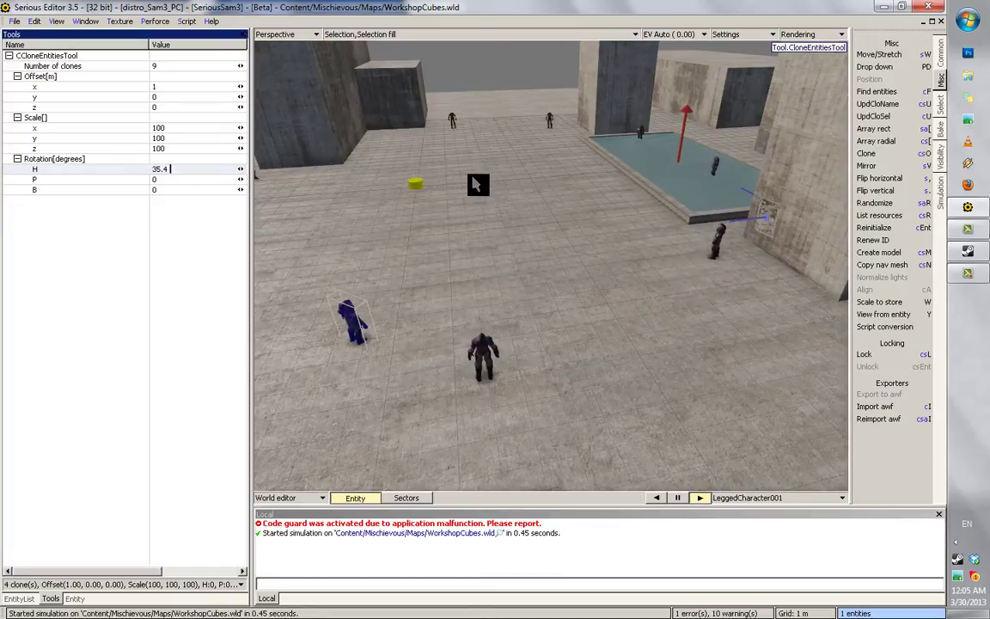
middle_click_drag(473, 178, 467, 174)
left_click_drag(236, 172, 263, 191)
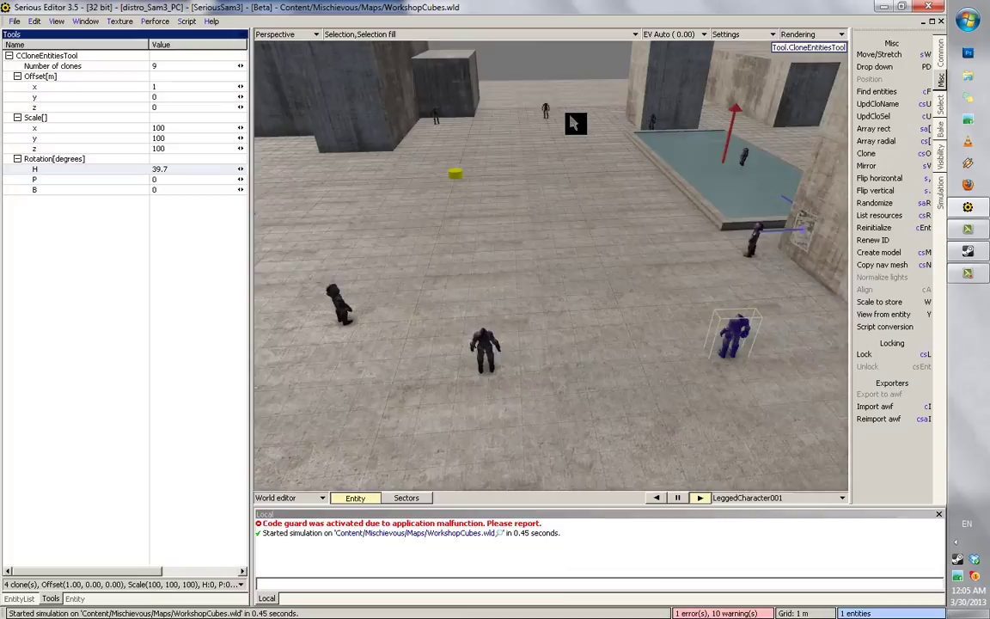
middle_click_drag(570, 120, 515, 186)
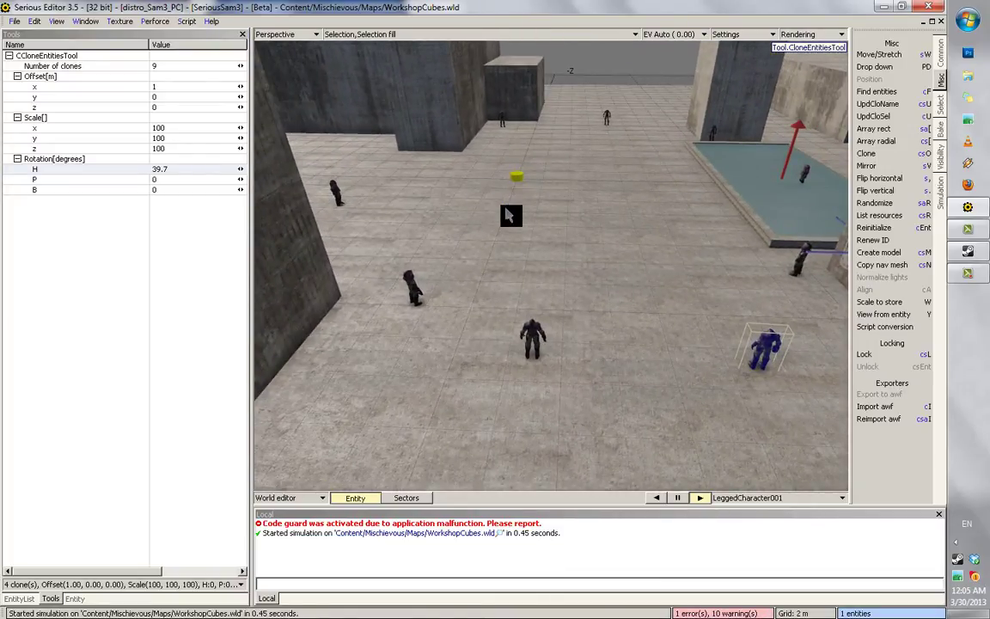
middle_click_drag(508, 215, 468, 203)
Reset the clones' H rotation to 0 and apply the Clone tool to create the straight row
left_click_drag(191, 171, 106, 176)
type("0")
key("Return")
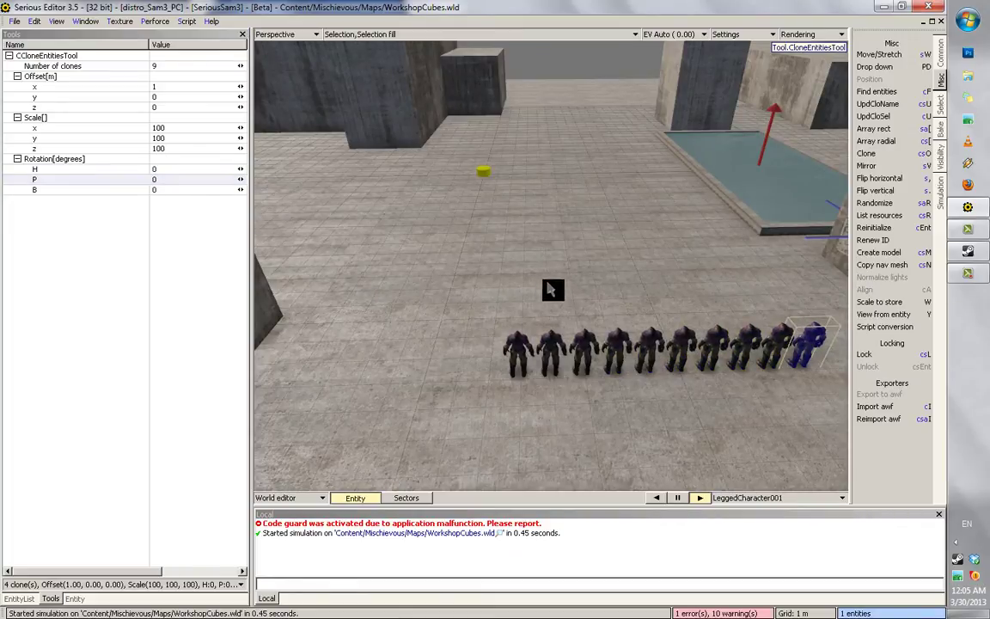
key("Return")
Delete nine of the Rocketmen in the row, keeping only the one at the end opposite the last clone
double_click(608, 354)
left_click(518, 354, "shift")
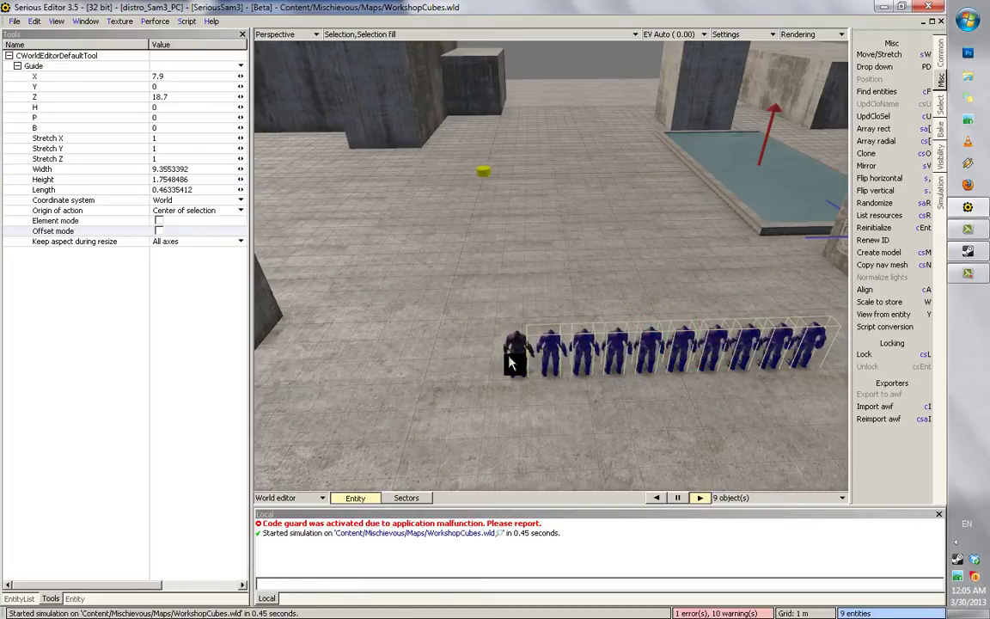
key("Delete")
Select the remaining Rocketman, start a rectangular array from it and expand the array's Offset settings
left_click(523, 343)
middle_click_drag(654, 240, 659, 347)
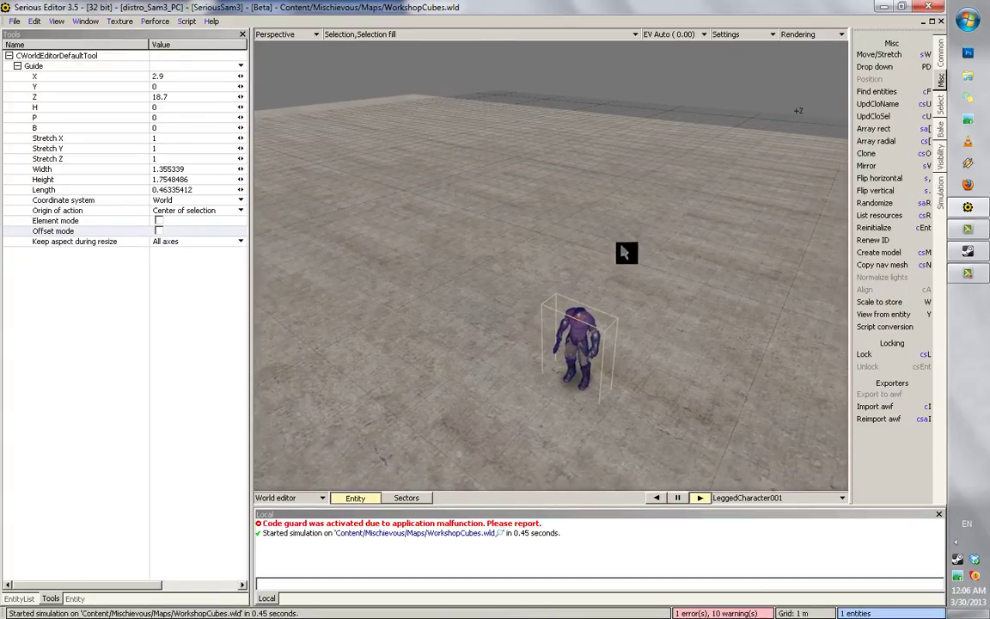
left_click(875, 129)
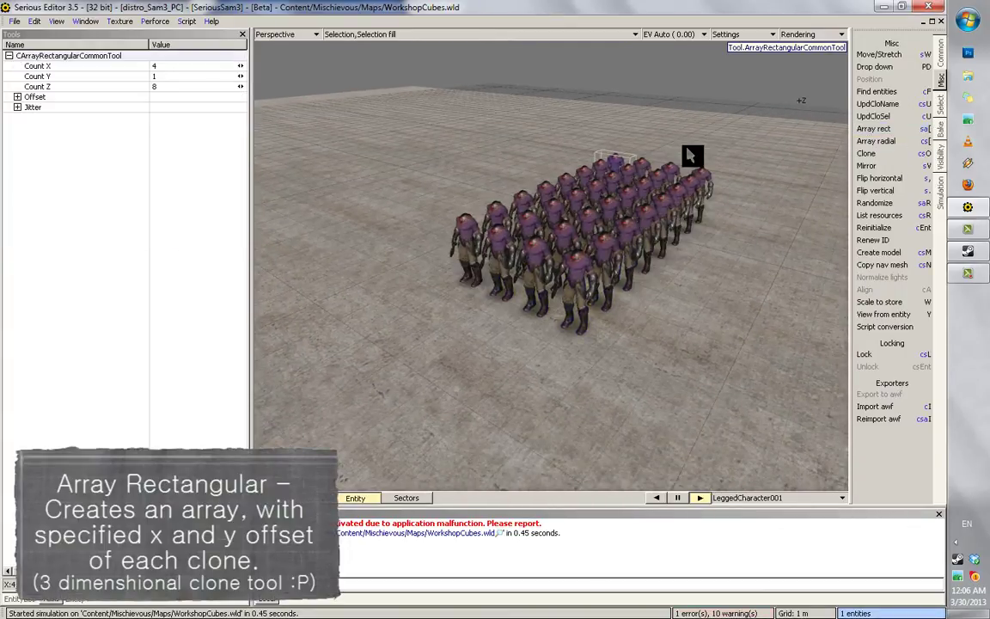
middle_click_drag(688, 149, 688, 228)
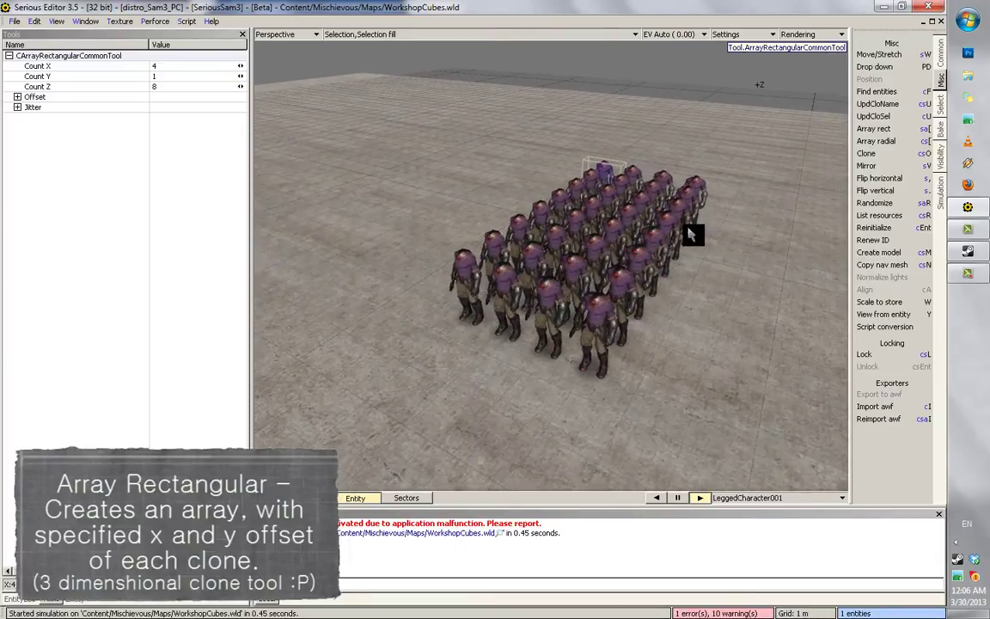
left_click(17, 97)
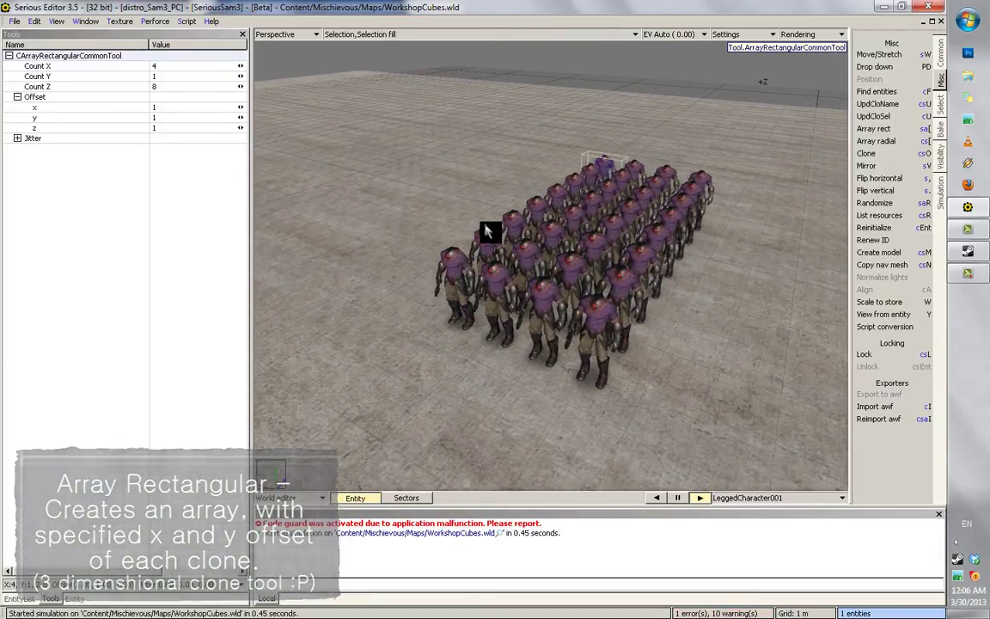
scroll(488, 232, "down", 2)
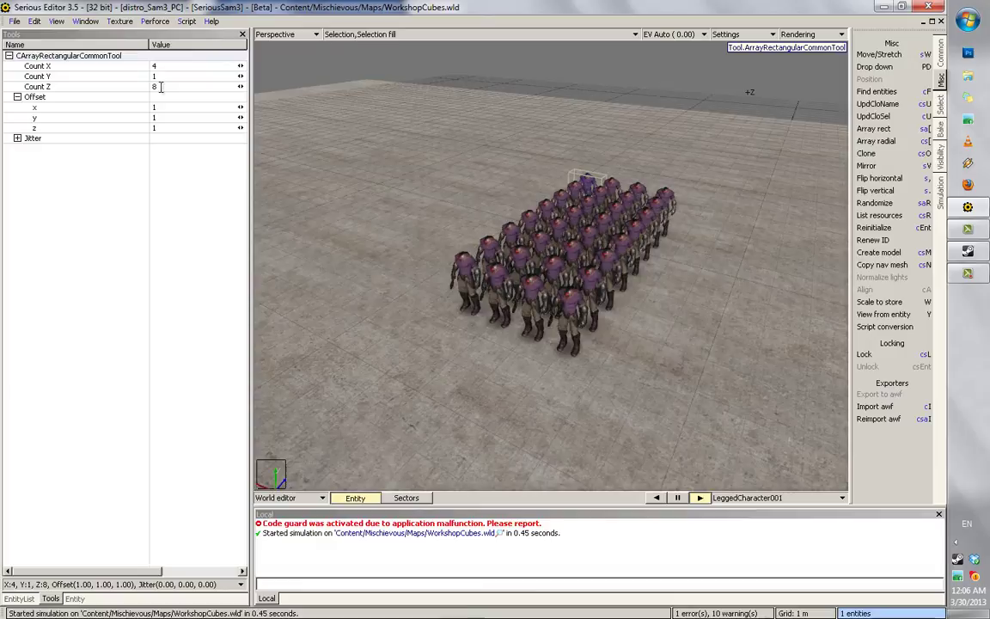
Set the array's Count Z and Count X to 1, leaving a single Rocketman
left_click_drag(160, 87, 112, 91)
type("1")
left_click_drag(177, 67, 126, 73)
type("1")
scroll(504, 310, "up", 2)
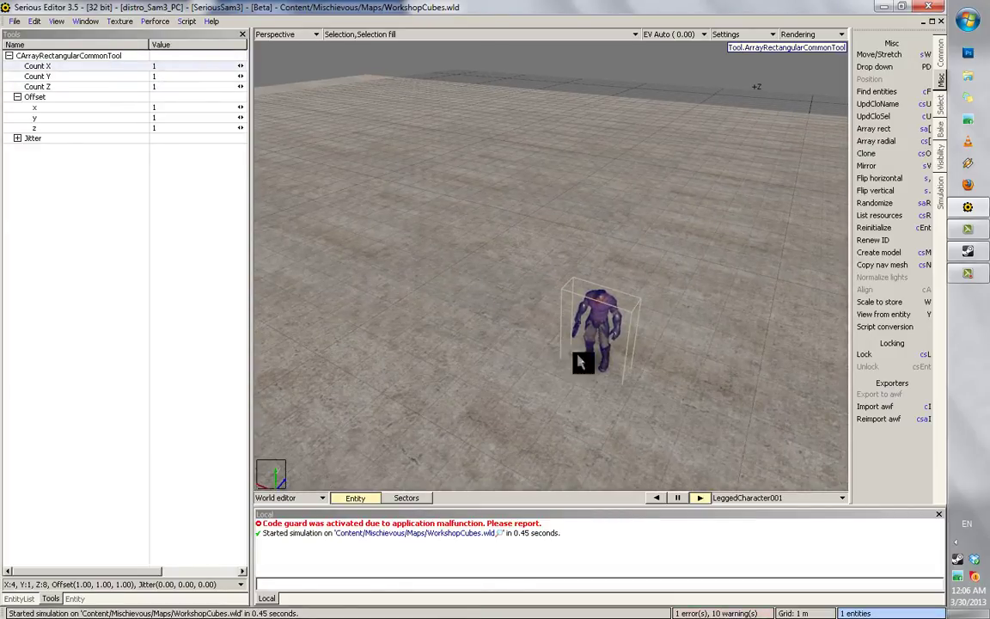
middle_click_drag(659, 240, 662, 298)
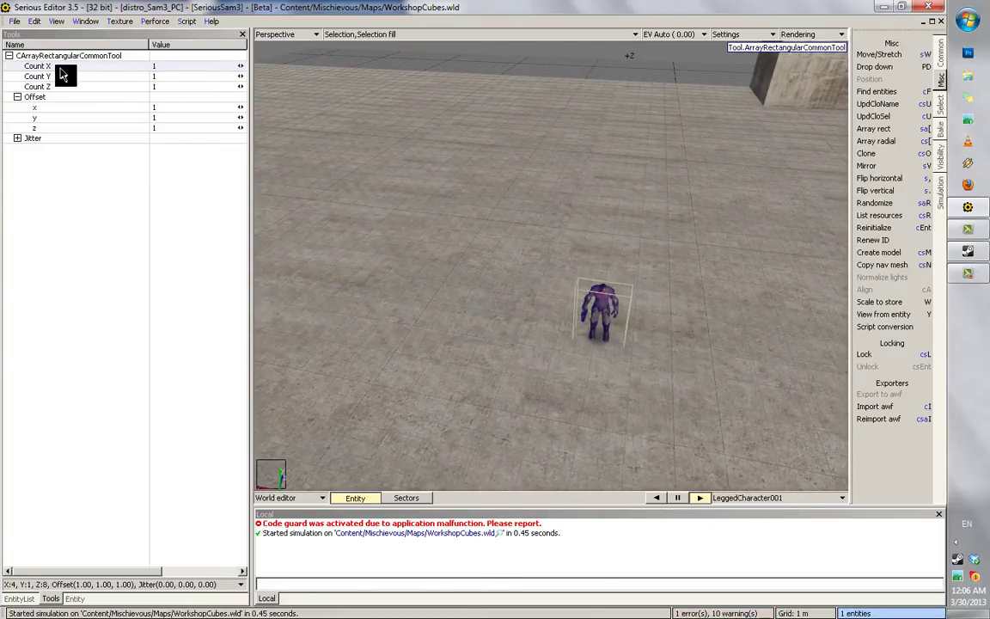
Set the array's Count X to 10 to form one row of Rocketmen
left_click(93, 95)
left_click(152, 66)
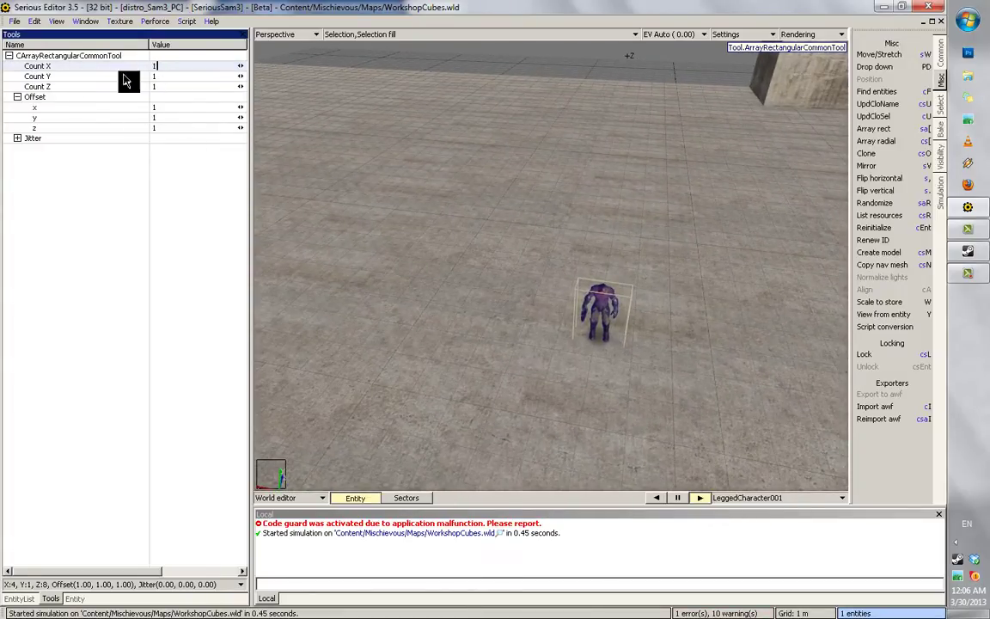
type("0")
key("Return")
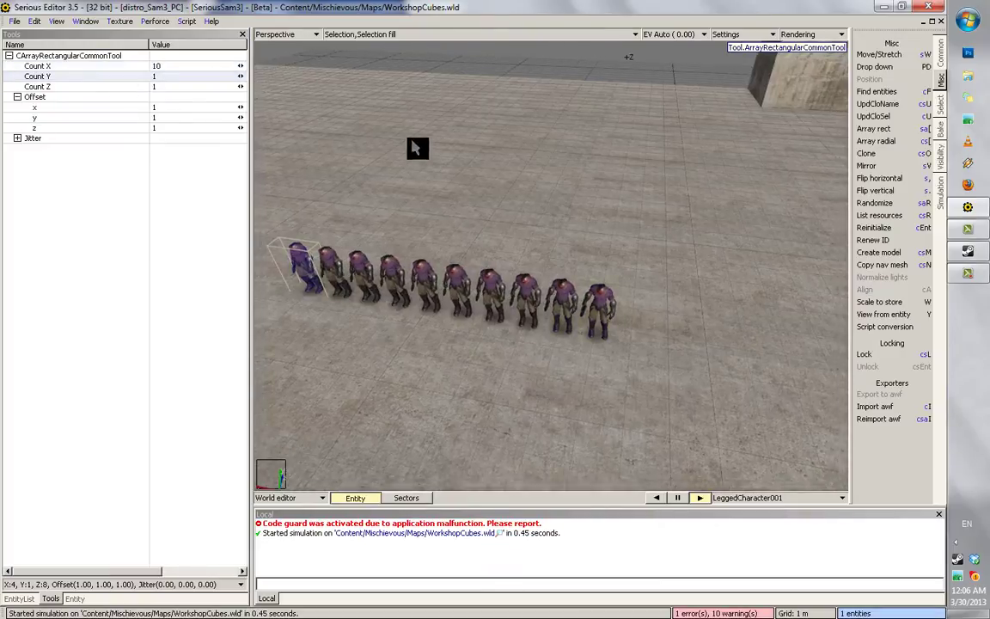
Set the array's Count Z to 20 and inspect the block of Rocketmen
left_click_drag(160, 88, 120, 91)
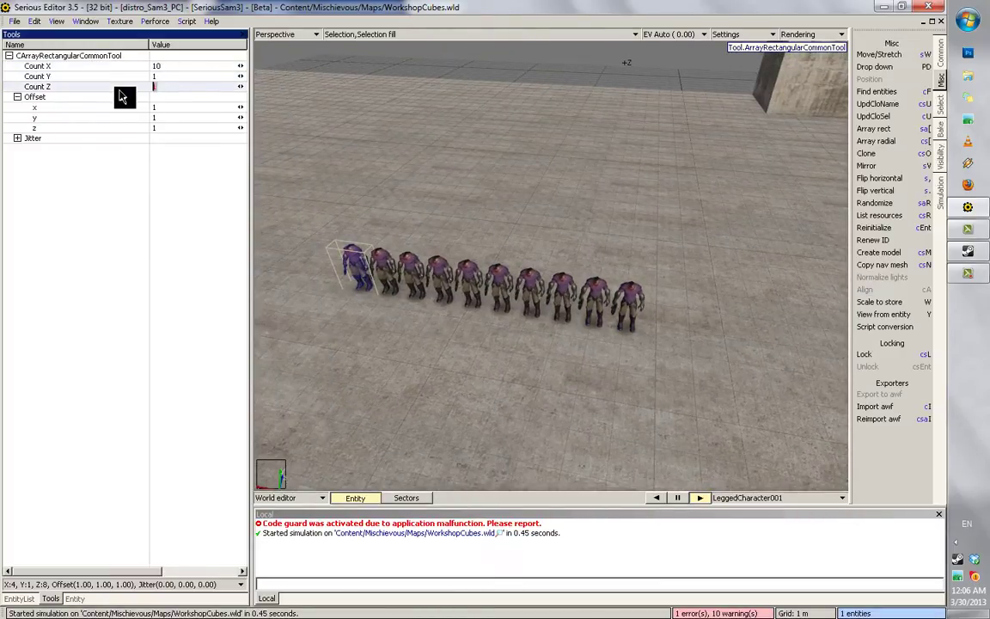
type("20")
key("Return")
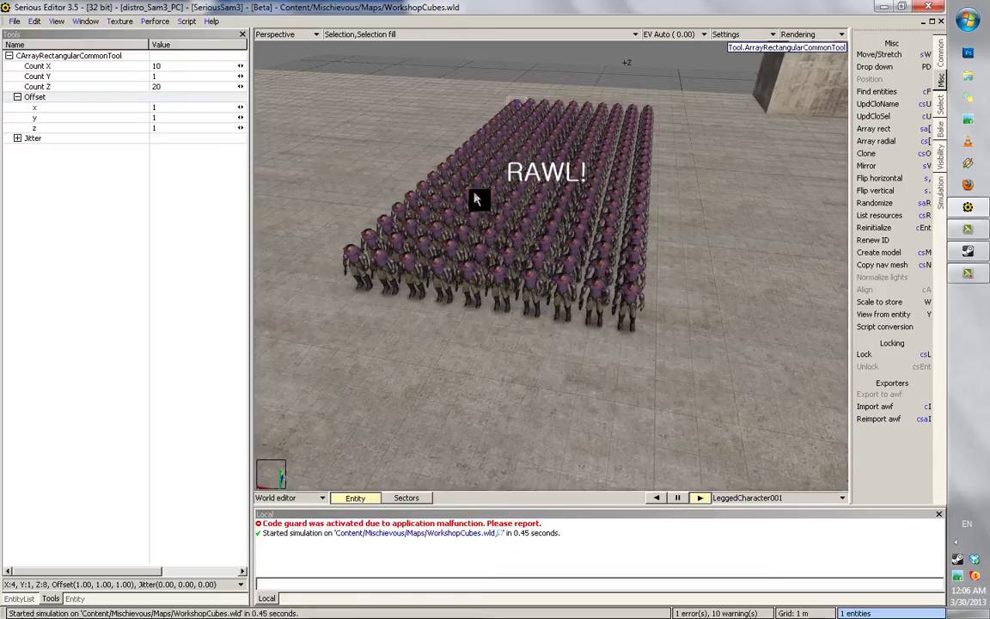
middle_click_drag(590, 212, 603, 264)
scroll(607, 267, "up", 1)
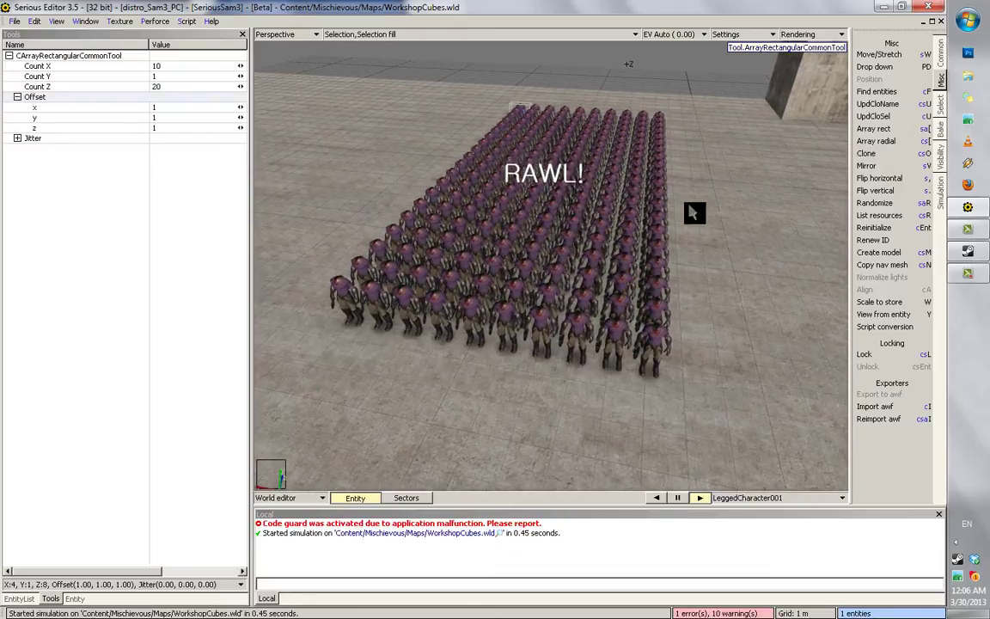
middle_click_drag(715, 244, 670, 187, "alt")
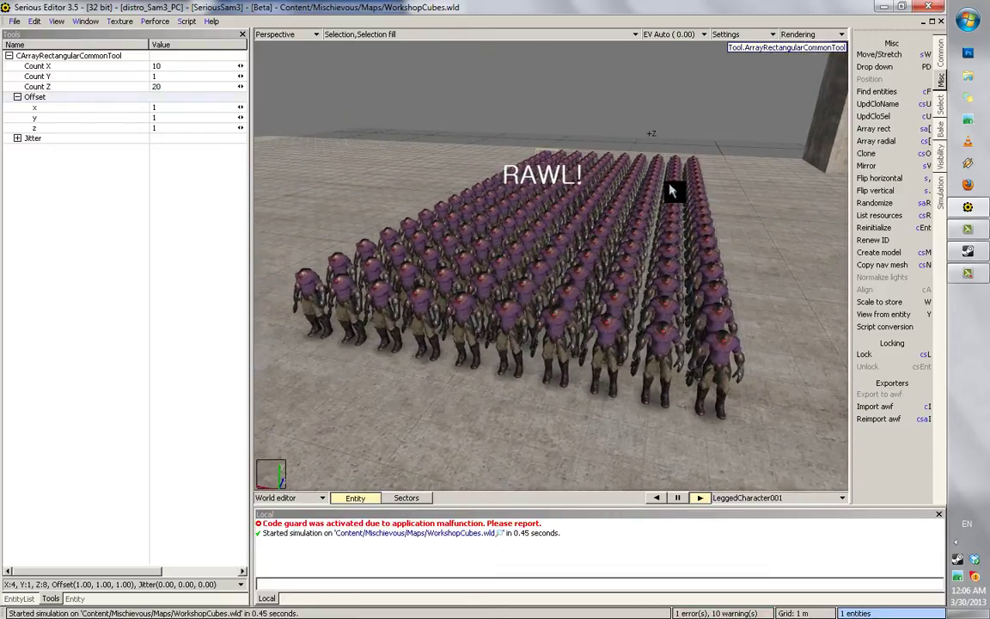
scroll(668, 194, "up", 1)
Reduce the array's Count Z to 4 and Count X to 8
left_click(153, 88)
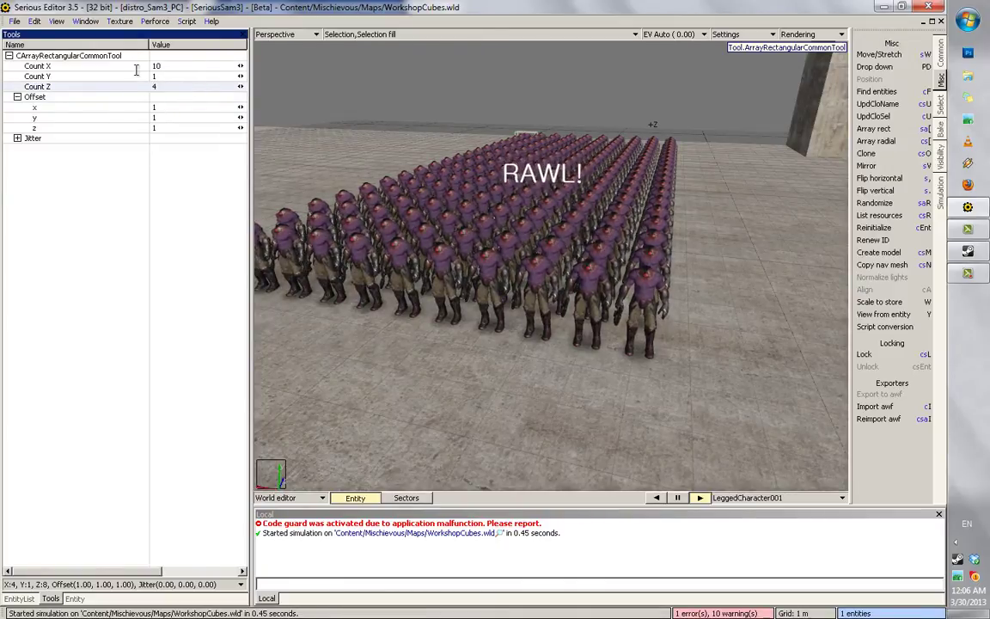
left_click(135, 69)
type("8")
key("Return")
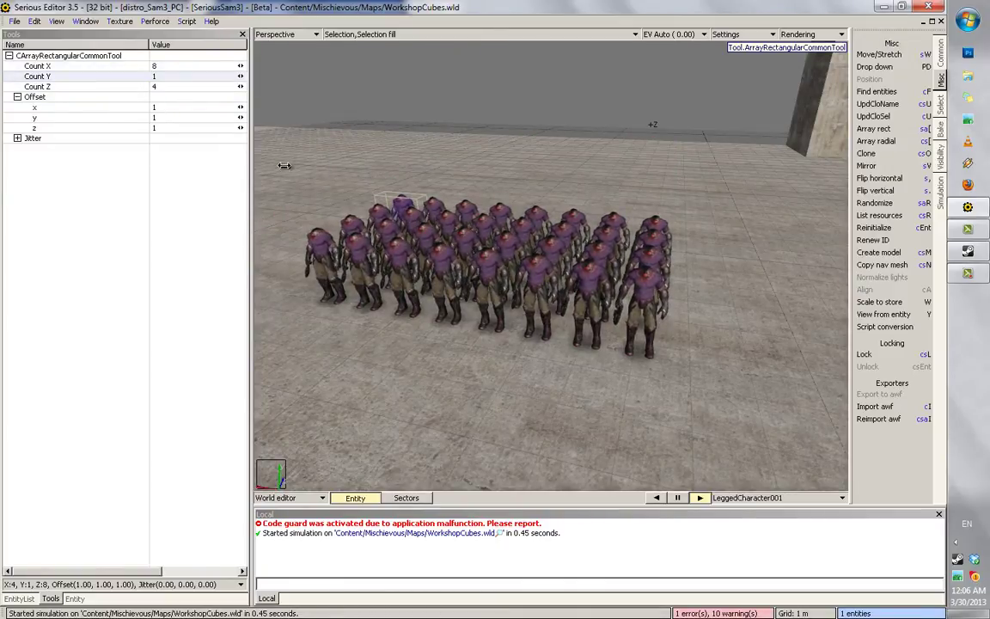
Set Count Z to 8, try Count X at 1 for a single file, and set Count X to 4
left_click(146, 90)
type("8")
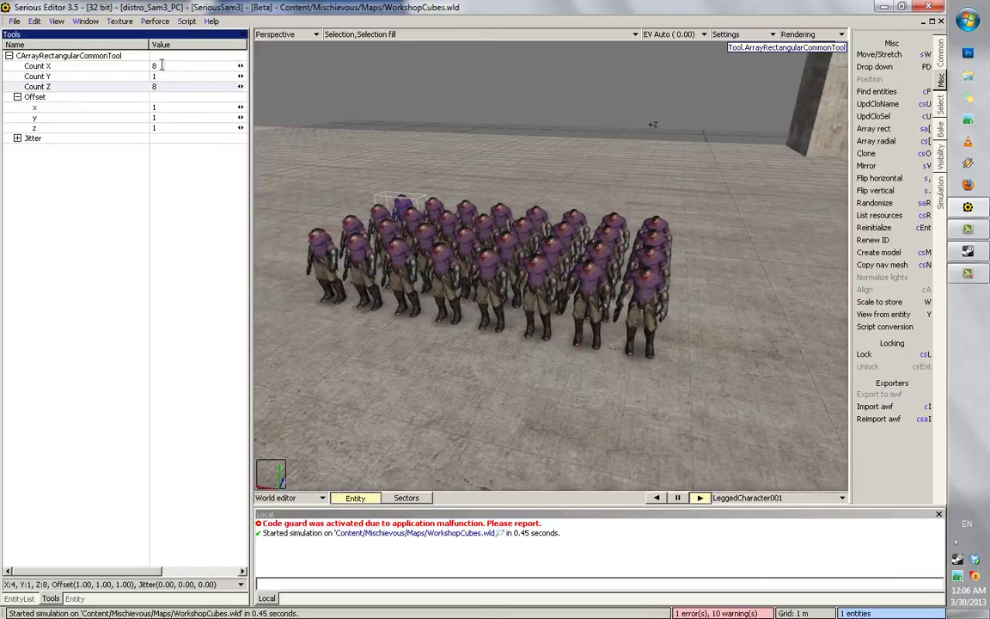
key("Return")
left_click(137, 67)
type("1")
key("Return")
left_click(124, 69)
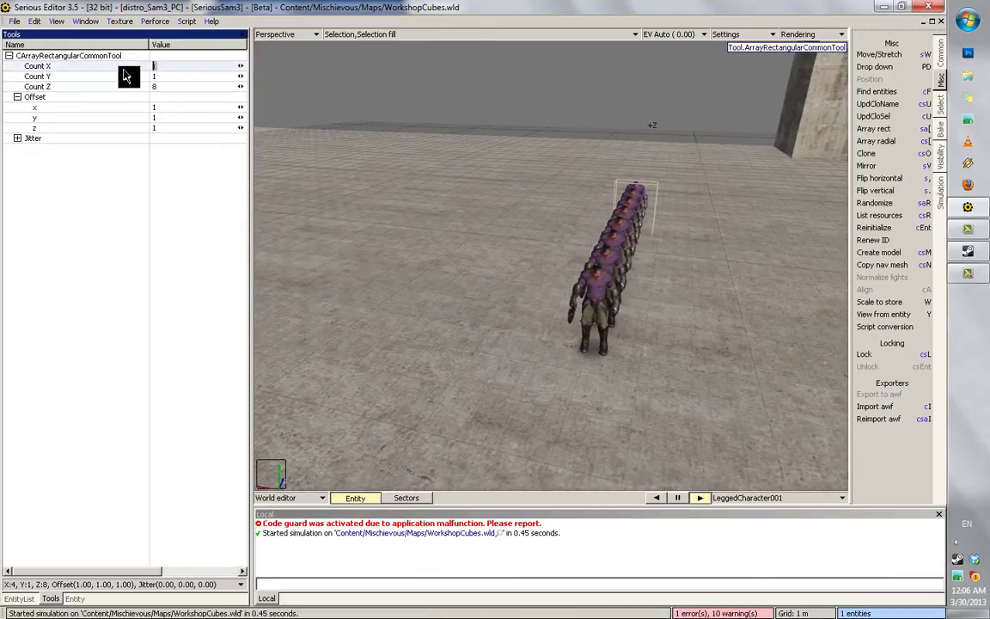
type("4")
key("Return")
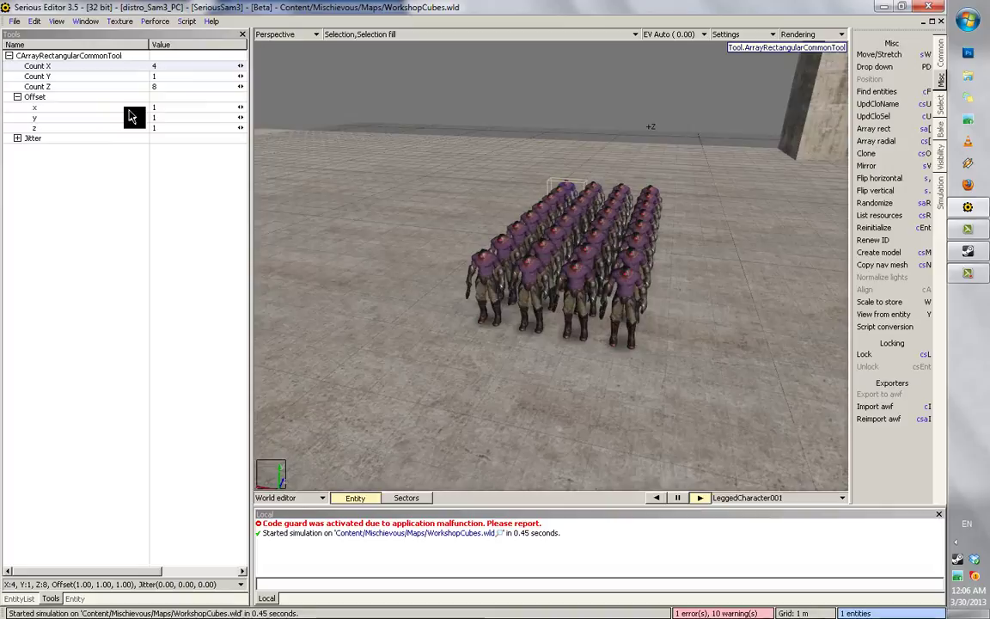
Set the array's x offset to 2 to widen the gaps between the columns
left_click(80, 109)
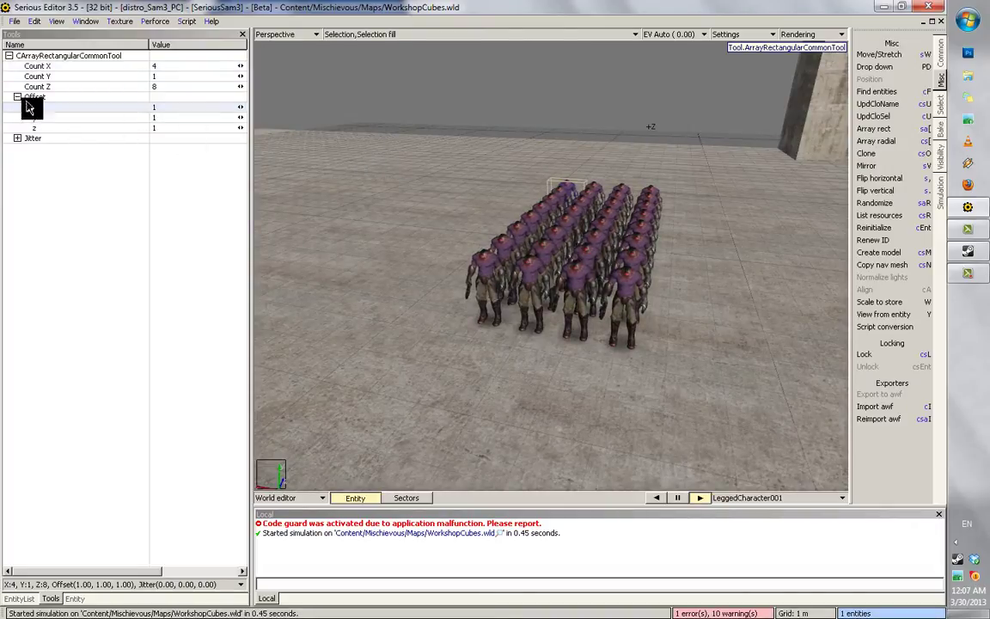
left_click(50, 100)
left_click(175, 107)
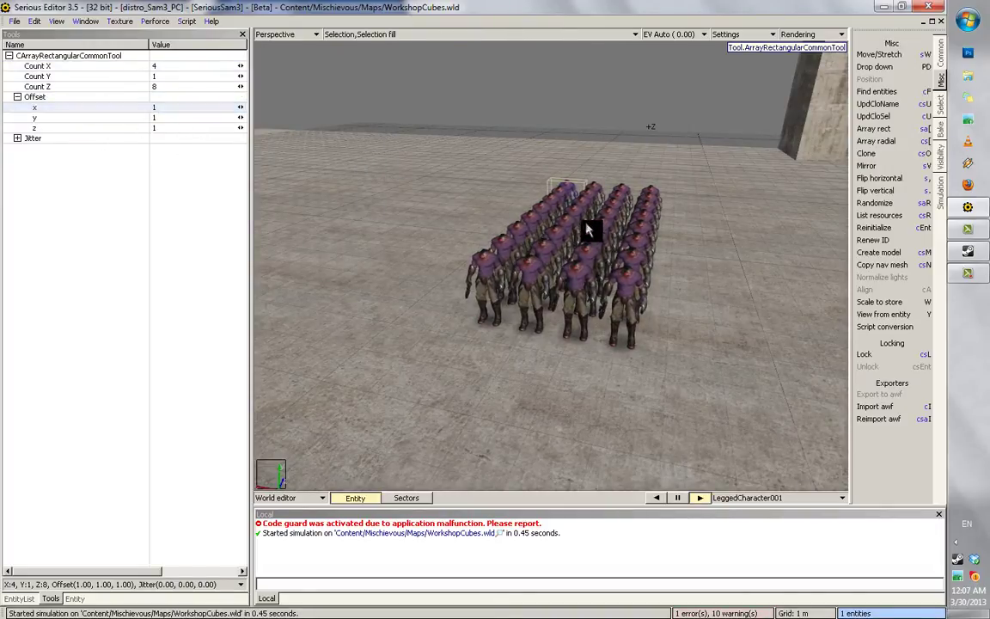
middle_click_drag(585, 227, 566, 232)
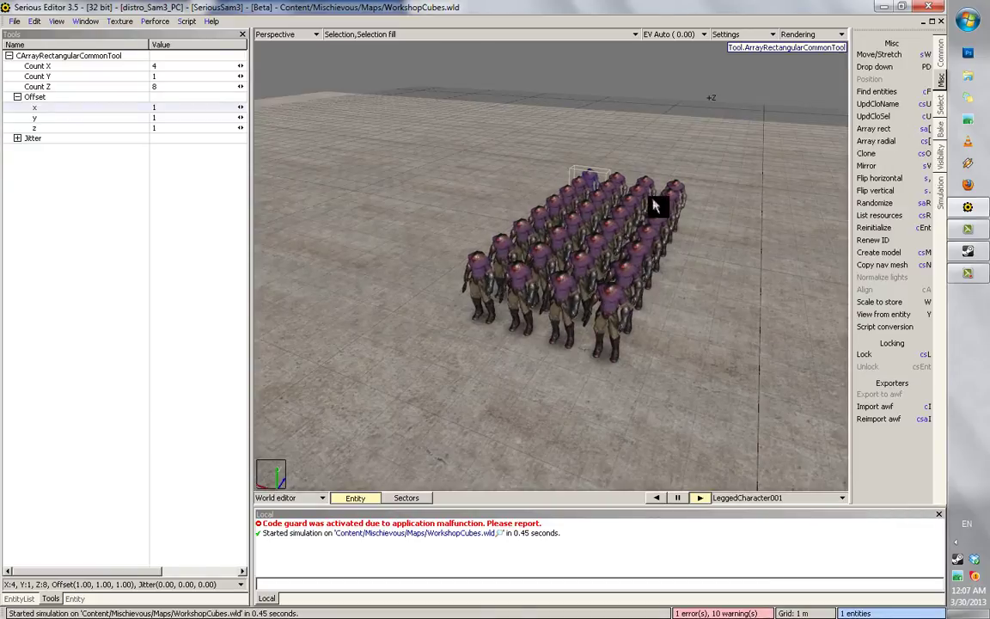
left_click(127, 105)
type("2")
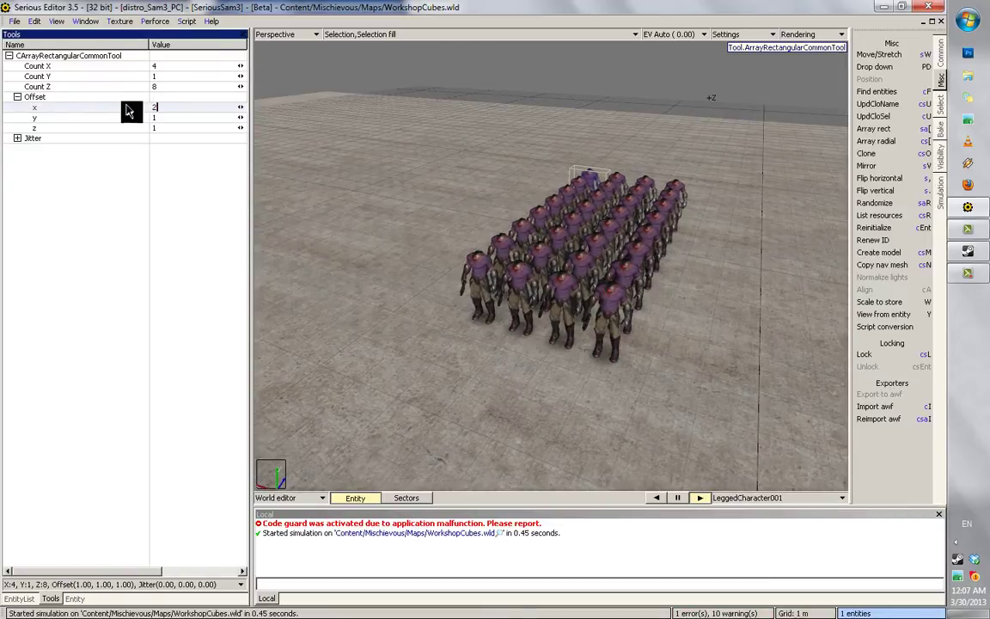
key("Return")
middle_click_drag(567, 206, 541, 244)
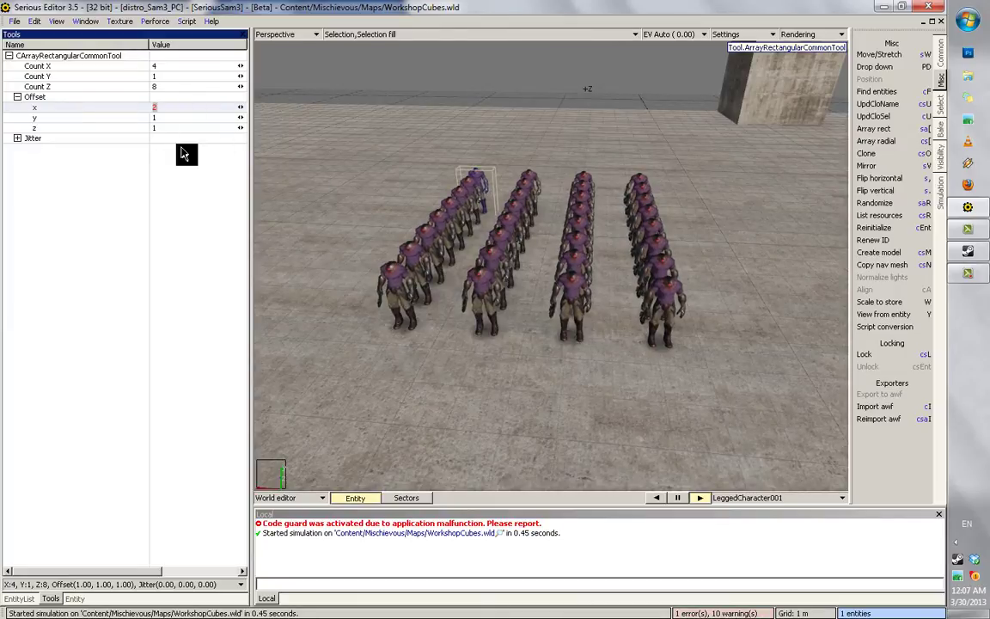
Set the array's z offset to 2 to spread the Rocketmen along Z
left_click(131, 129)
key("Return")
middle_click_drag(482, 173, 296, 127)
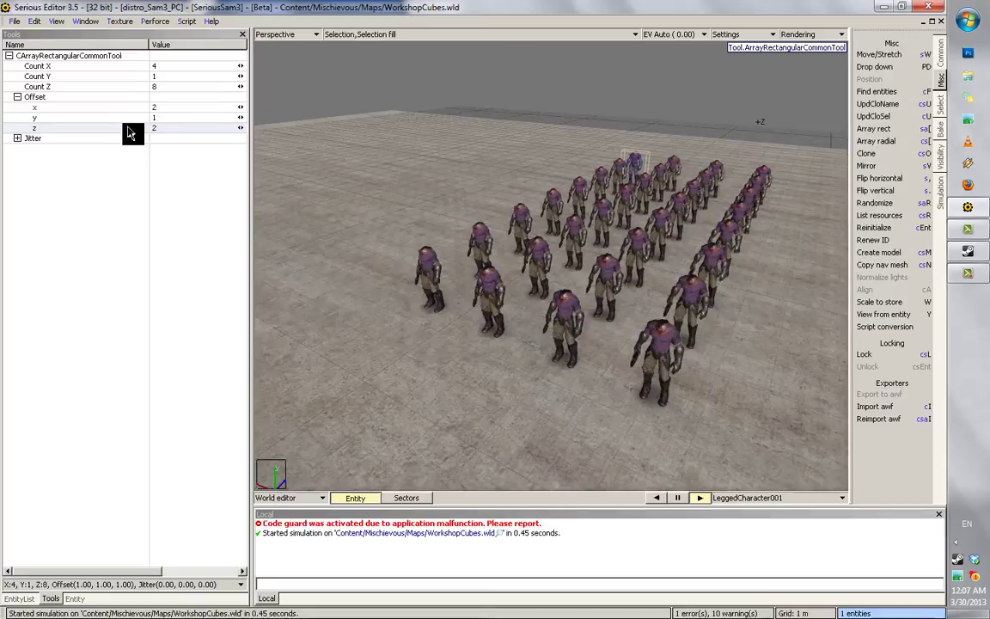
Reset the array's z and x offsets to 1
left_click(126, 128)
type("1")
left_click(132, 111)
type("1")
key("Return")
middle_click_drag(537, 167, 507, 163)
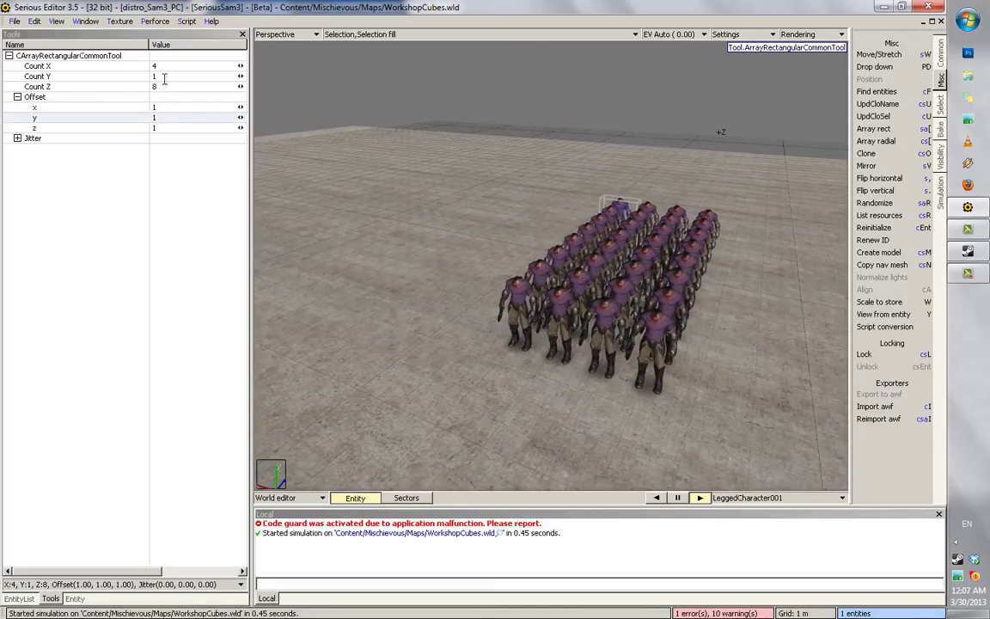
Set the array's Count Y and Count Z to 4 to stack the Rocketmen in a 4 × 4 × 4 block
left_click(155, 86)
type("34")
left_click(153, 86)
type("4")
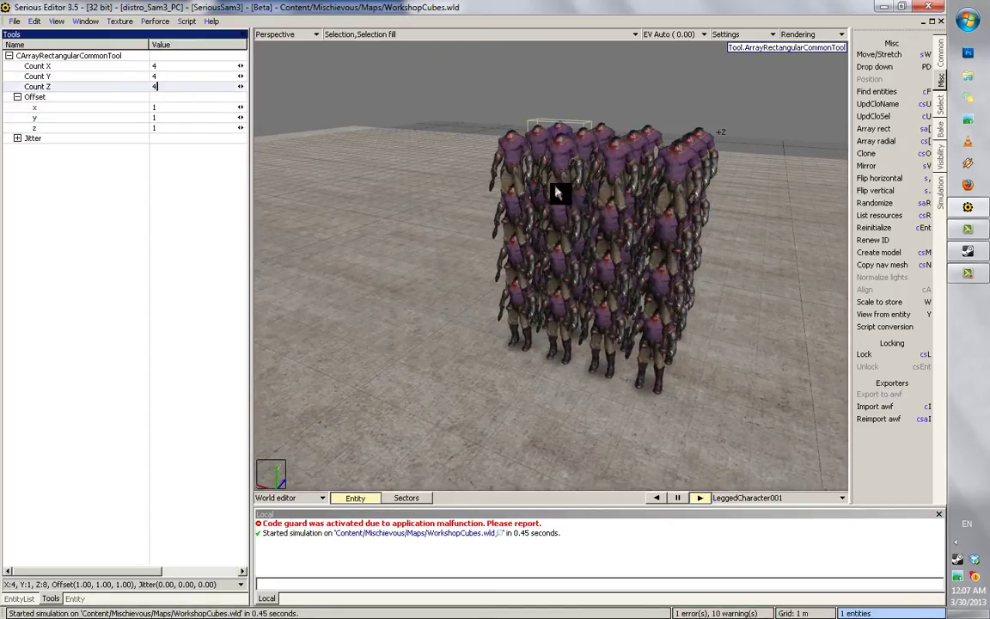
middle_click_drag(554, 192, 625, 170)
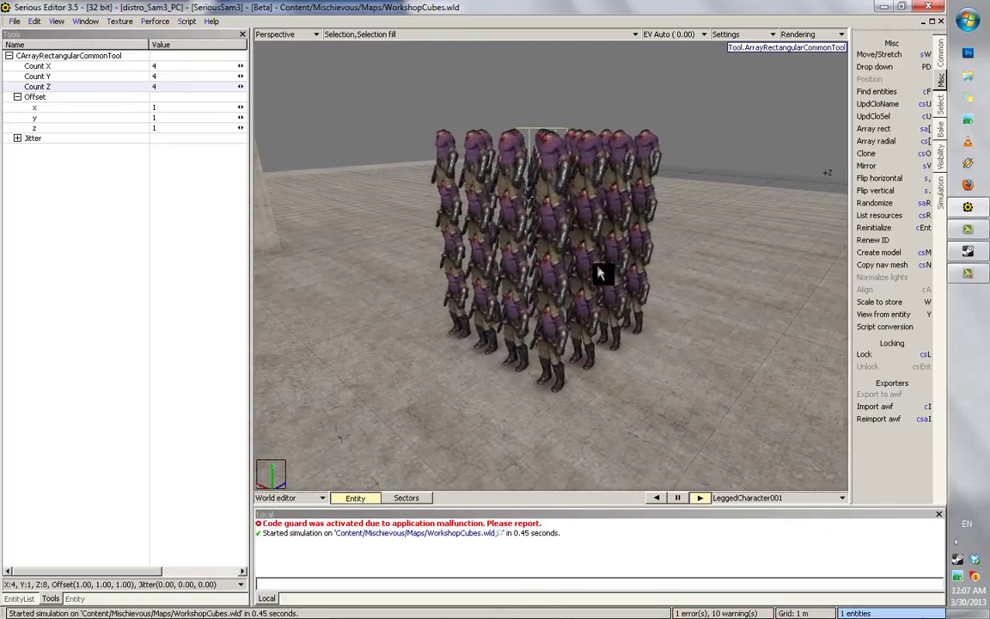
Try a y offset of 22 for the stacked Rocketmen and reset it to 1
left_click(114, 120)
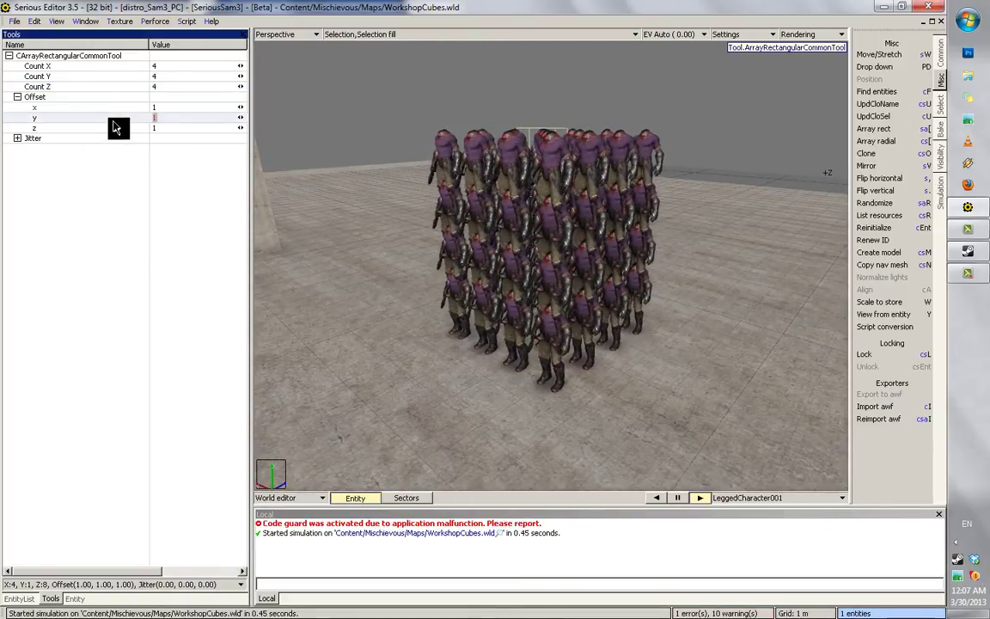
middle_click_drag(524, 190, 544, 198)
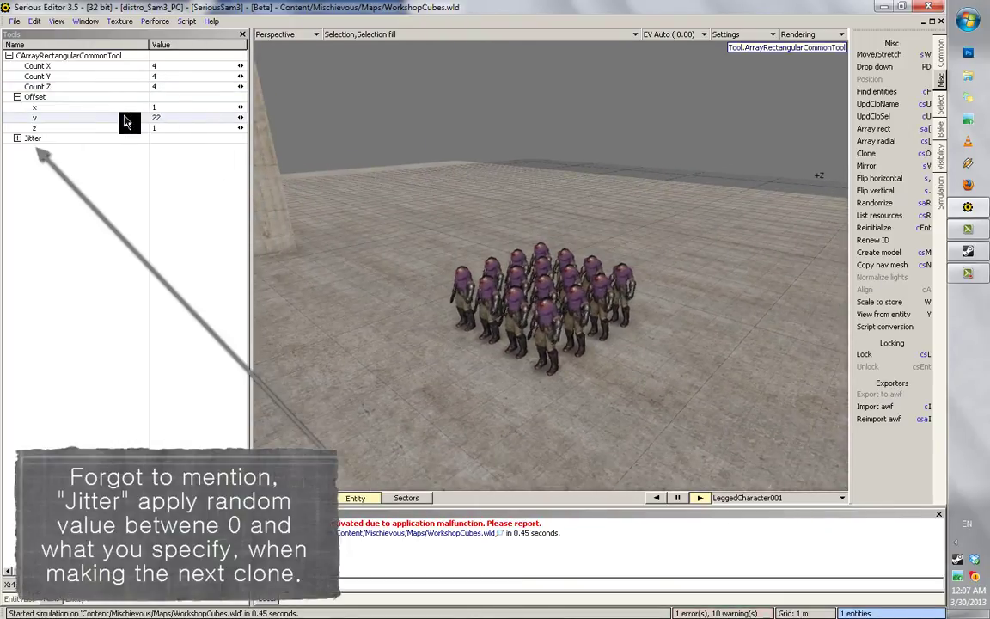
left_click(128, 119)
type("1")
key("Return")
left_click_drag(241, 117, 247, 118)
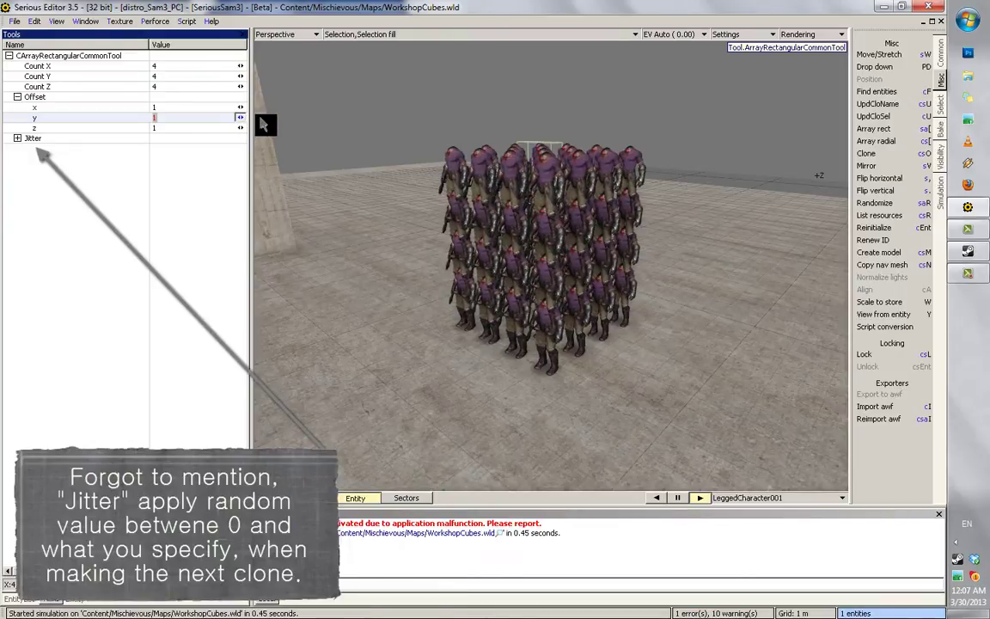
Clear the selection and select the single Rocketman again
mouse_move(264, 124)
right_mouse_down()
mouse_move(601, 182)
mouse_move(680, 158)
right_mouse_up()
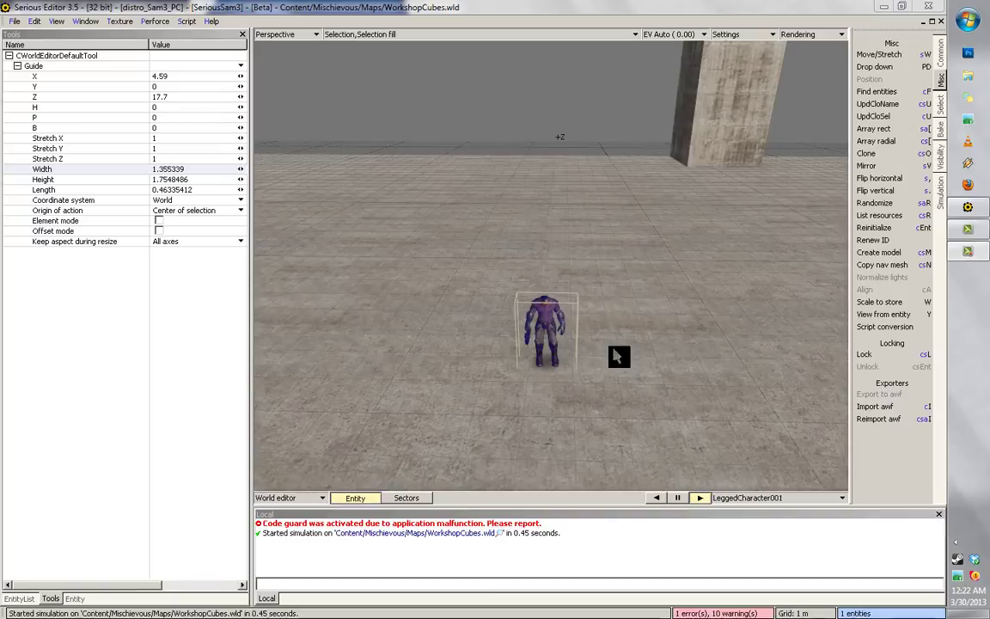
left_click(592, 317)
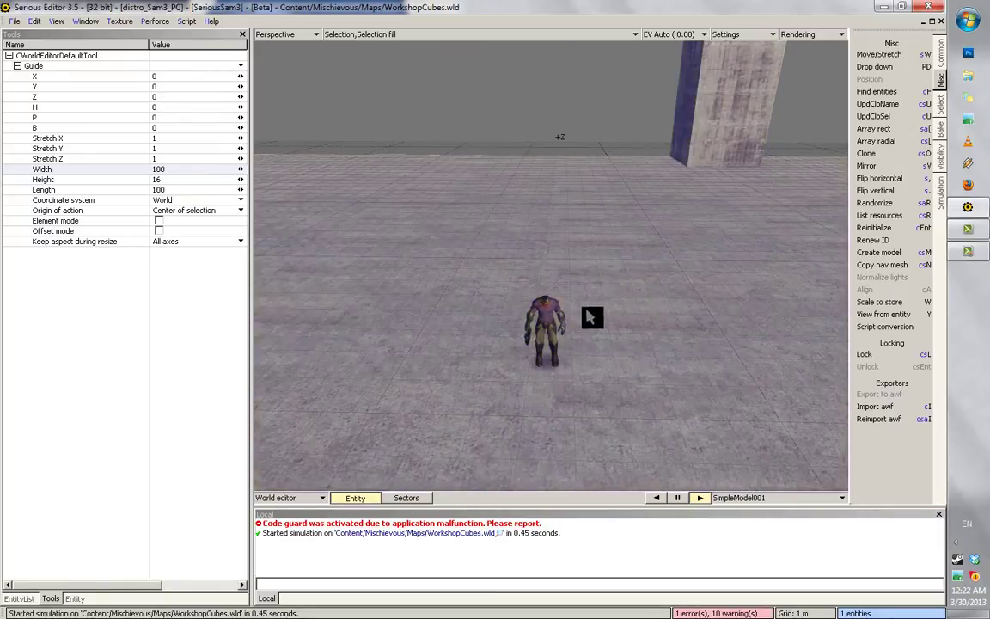
left_click(593, 301)
middle_click_drag(594, 300, 646, 310)
right_click_drag(651, 316, 521, 292)
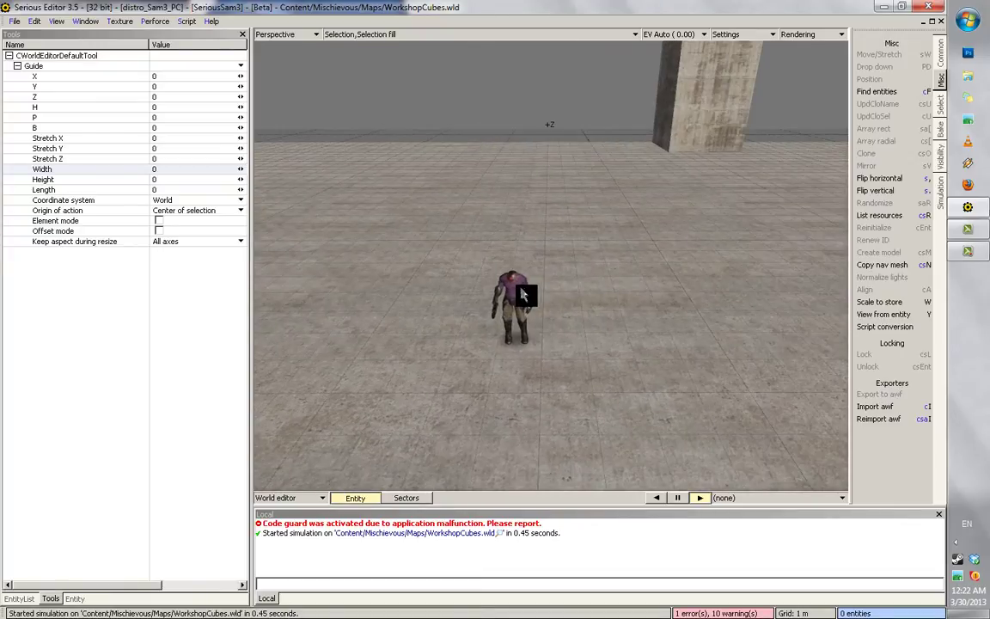
left_click(516, 297)
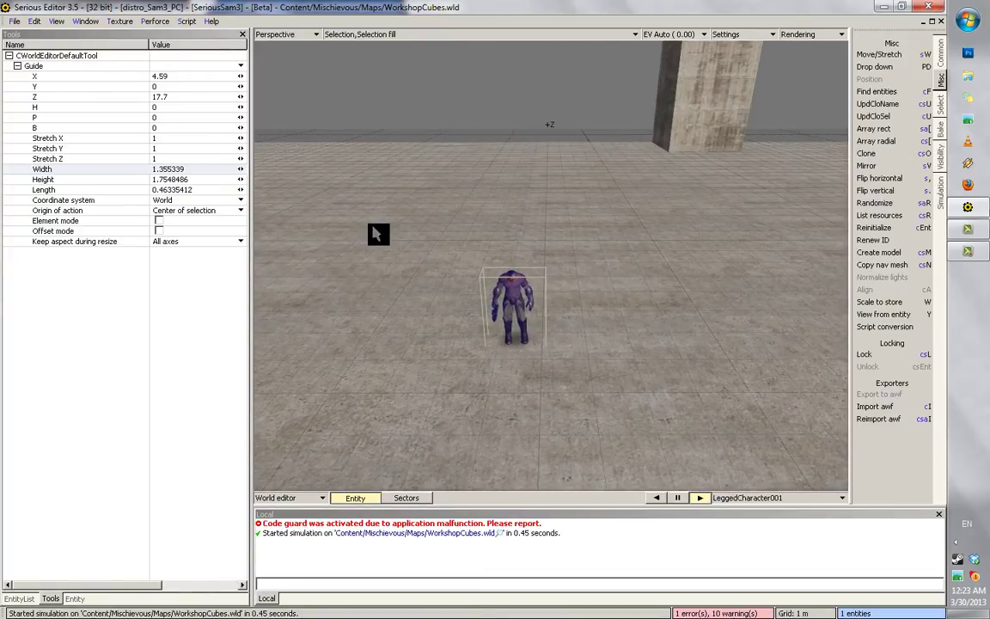
right_click_drag(416, 240, 364, 241)
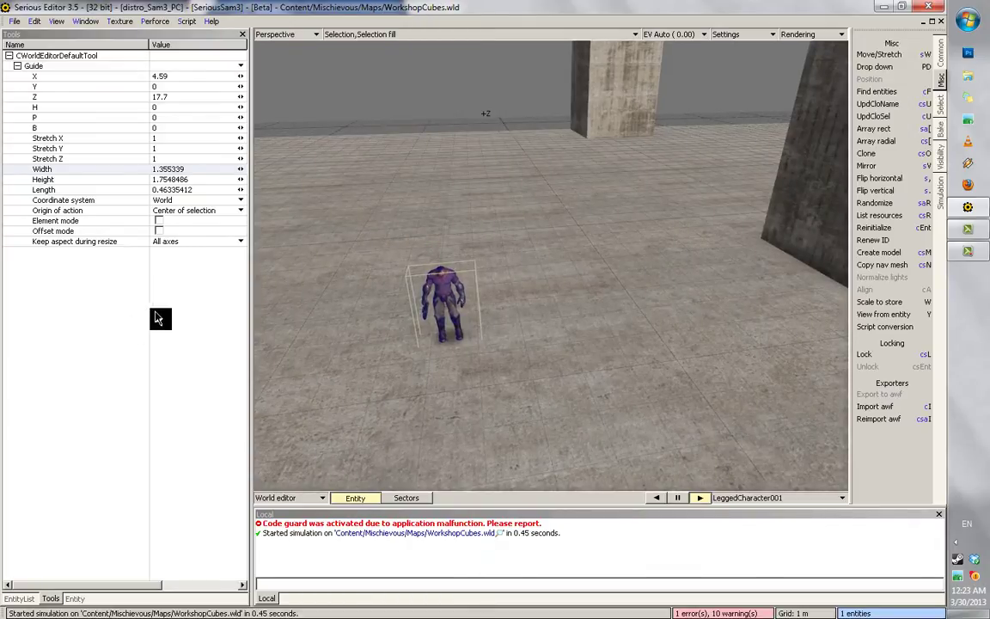
Paste copies of the Rocketman around the original until there are ten, and select all ten
left_click(113, 301)
right_click_drag(338, 257, 322, 257)
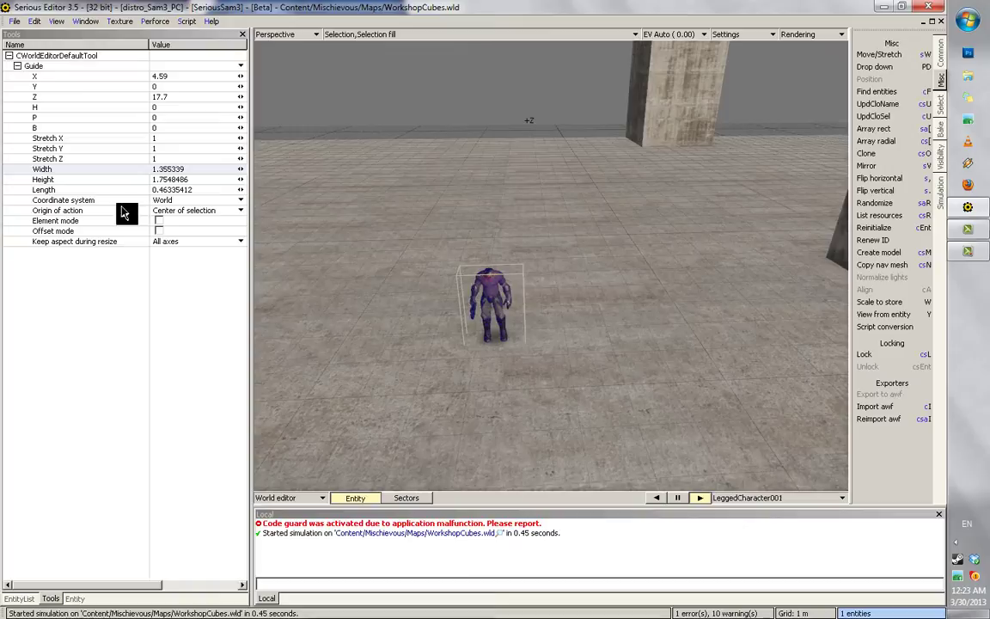
right_click_drag(477, 252, 504, 254)
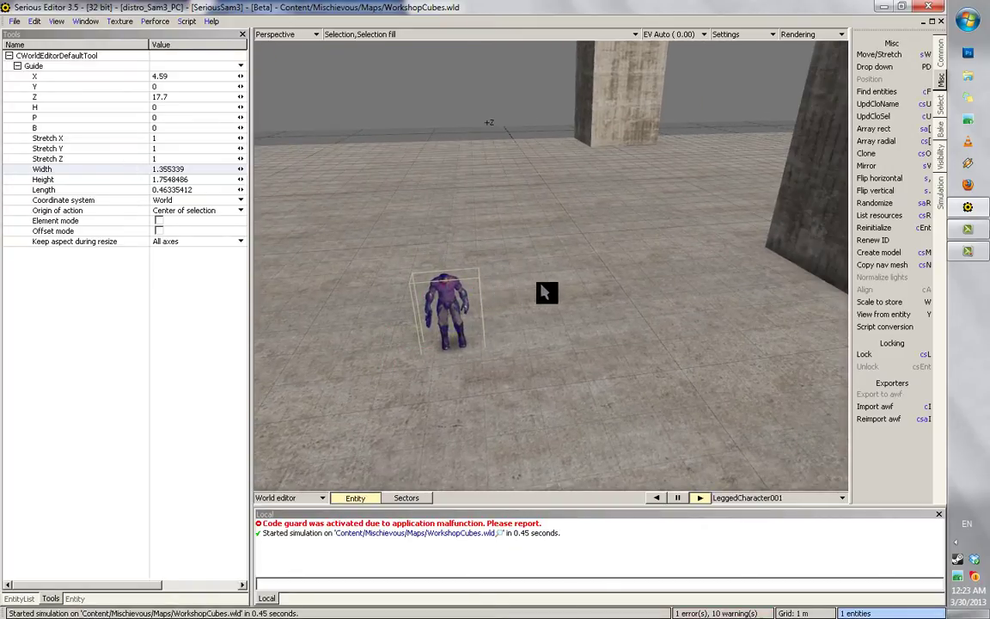
key("ctrl+v")
key("ctrl+v")
key("ctrl+v")
key("ctrl+v")
key("ctrl+v")
key("ctrl+v")
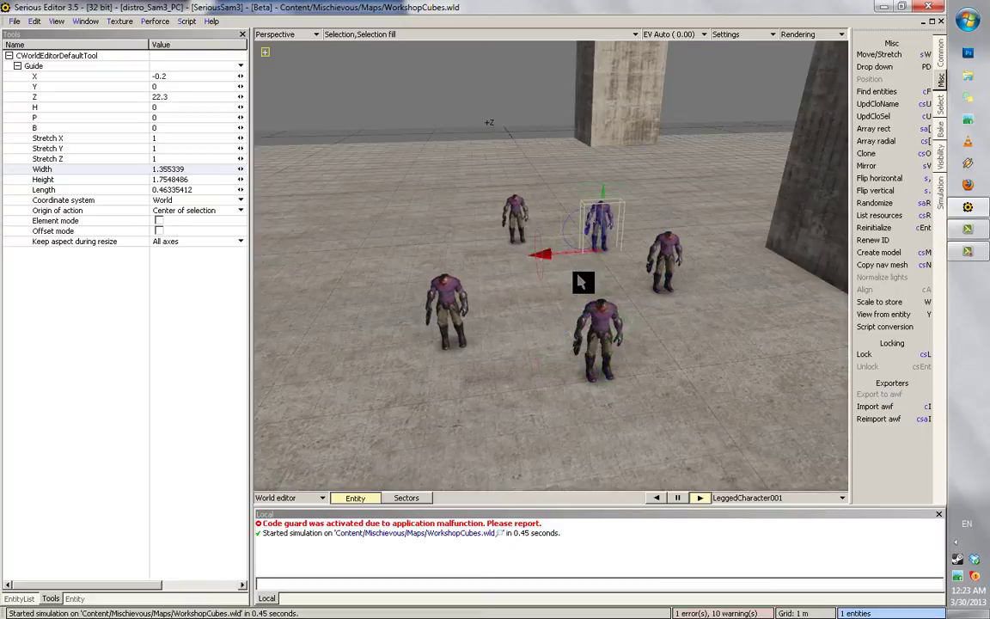
key("ctrl+shift+d")
key("ctrl+shift+d")
key("ctrl+shift+d")
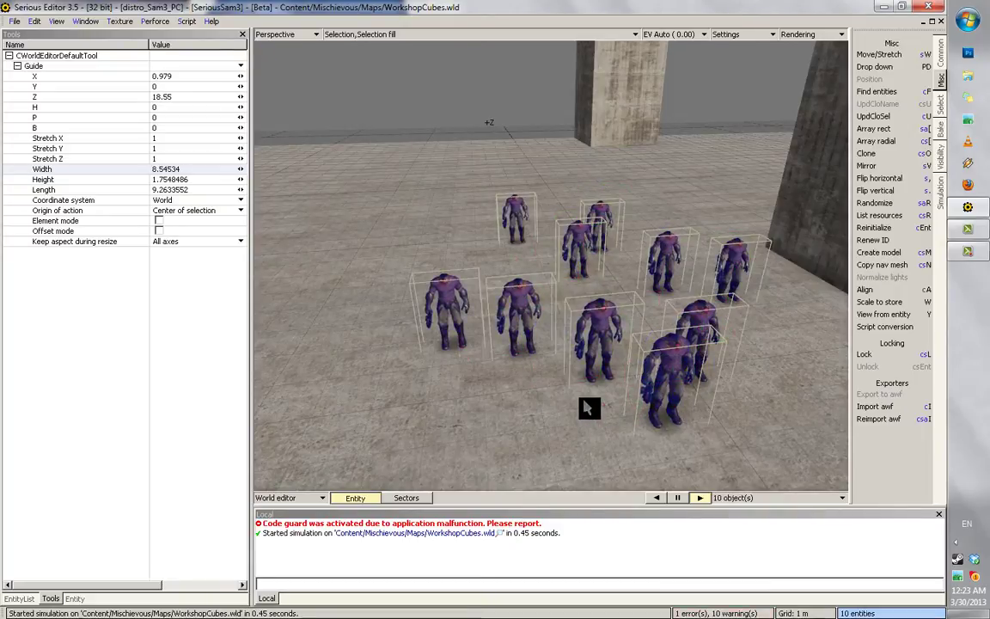
Move the ten selected Rocketmen together along the X axis to about 5.948
mouse_move(536, 300)
middle_mouse_down()
mouse_move(526, 251)
mouse_move(360, 146)
middle_mouse_up()
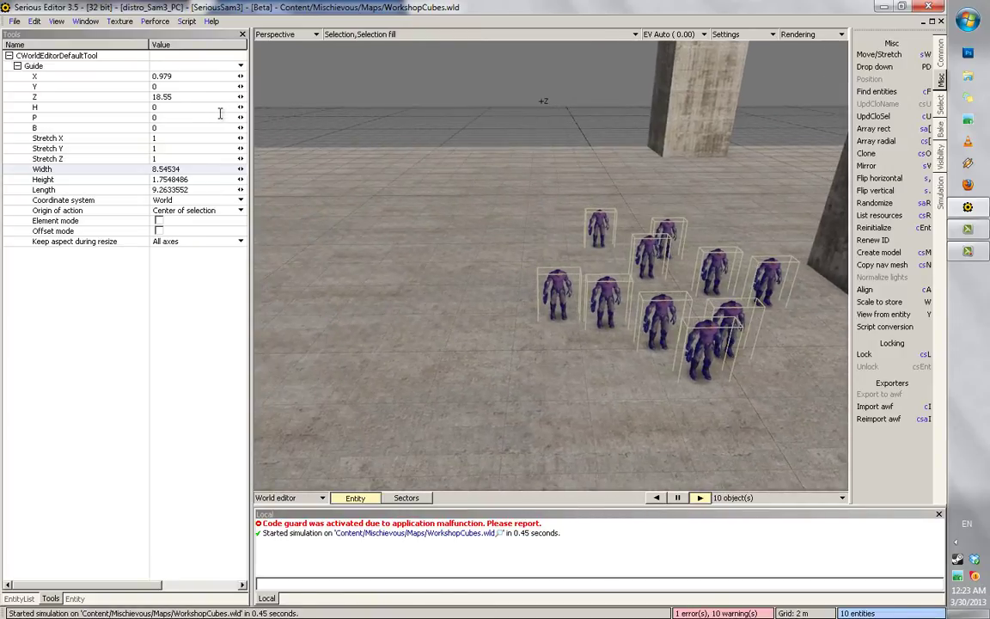
left_click_drag(240, 84, 315, 111)
middle_click_drag(557, 217, 577, 322)
right_click_drag(558, 305, 521, 258)
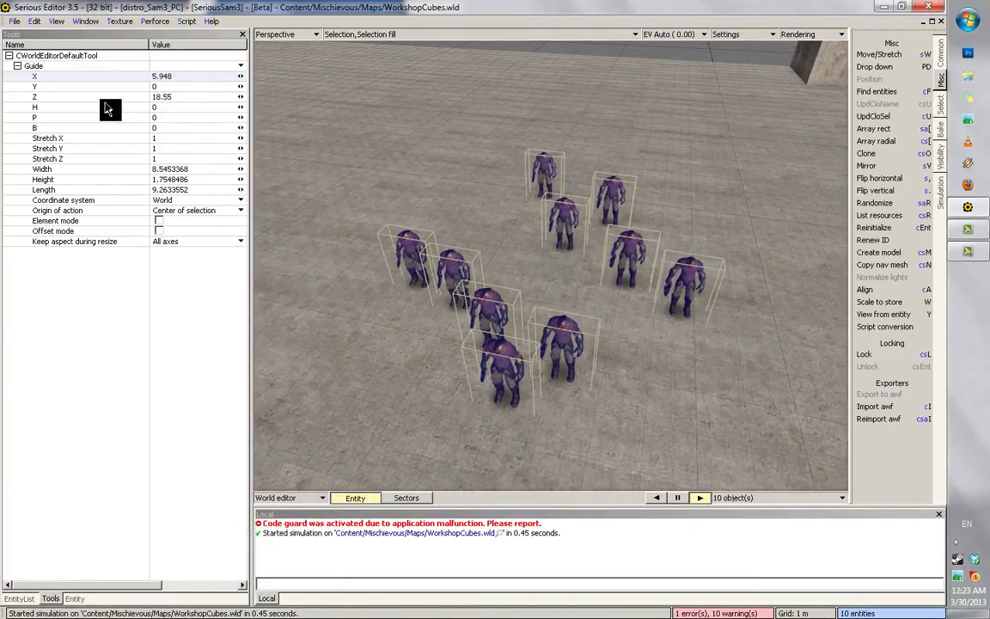
Rotate the ten Rocketmen as one group by about 67.5 in heading (H)
left_click(104, 107)
mouse_move(241, 107)
left_mouse_down()
mouse_move(332, 115)
mouse_move(142, 115)
mouse_move(526, 332)
mouse_move(671, 335)
mouse_move(222, 111)
left_mouse_up()
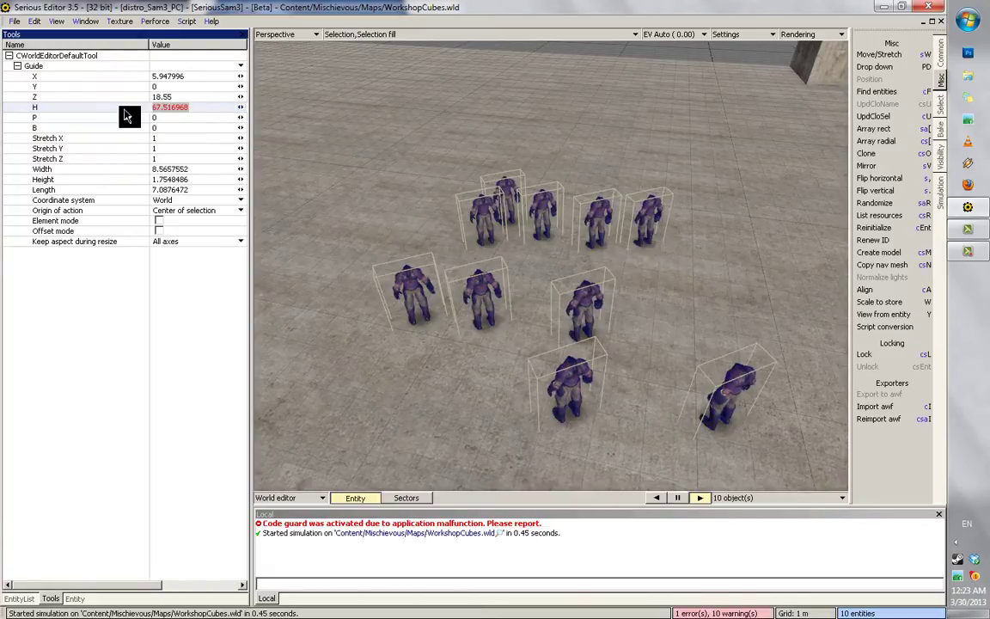
left_click(377, 177)
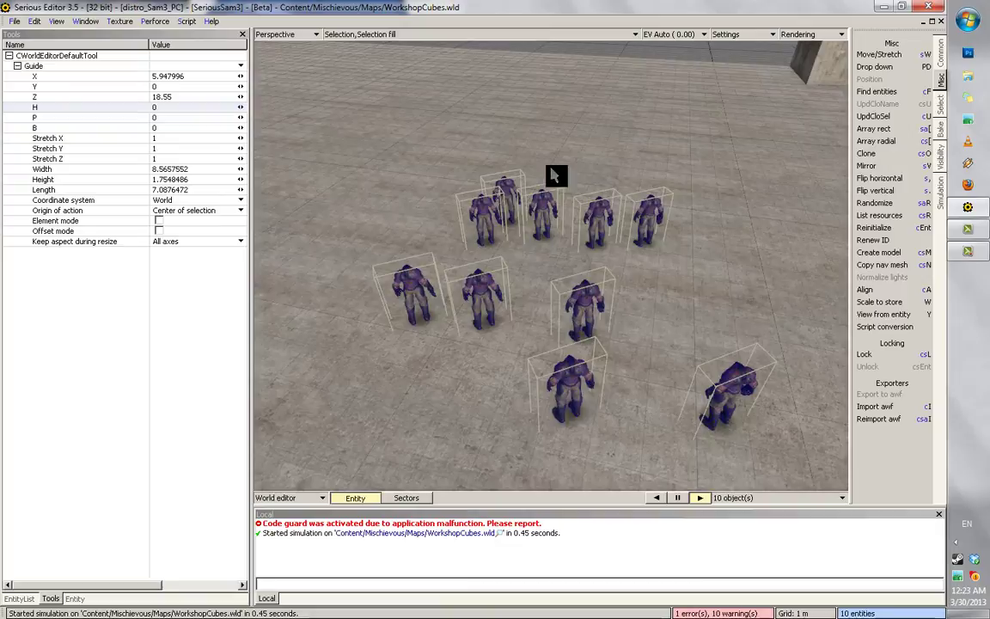
right_click_drag(553, 168, 208, 158)
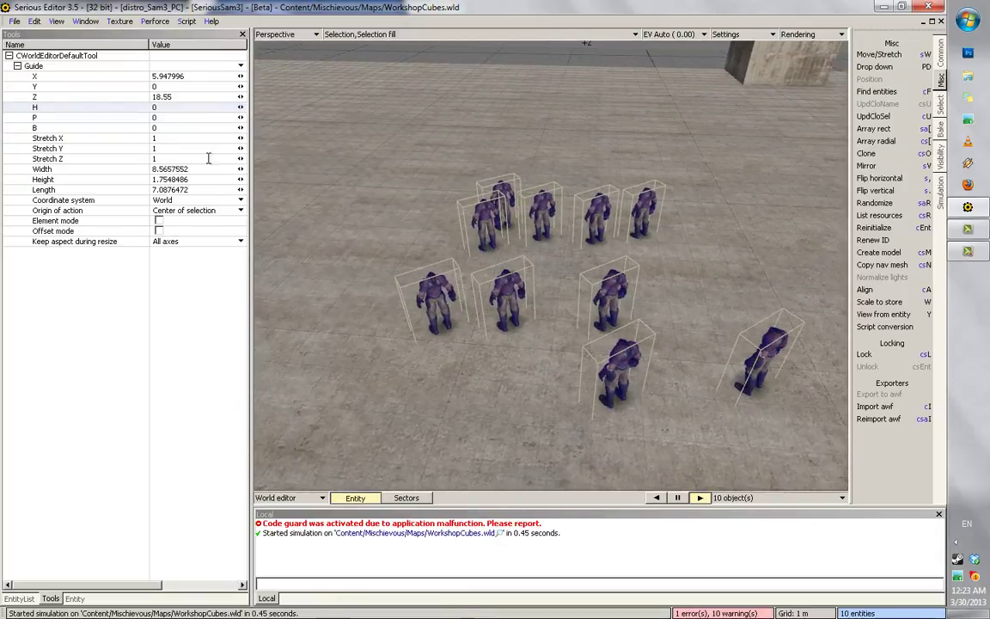
left_click(103, 220)
right_click_drag(492, 231, 483, 235)
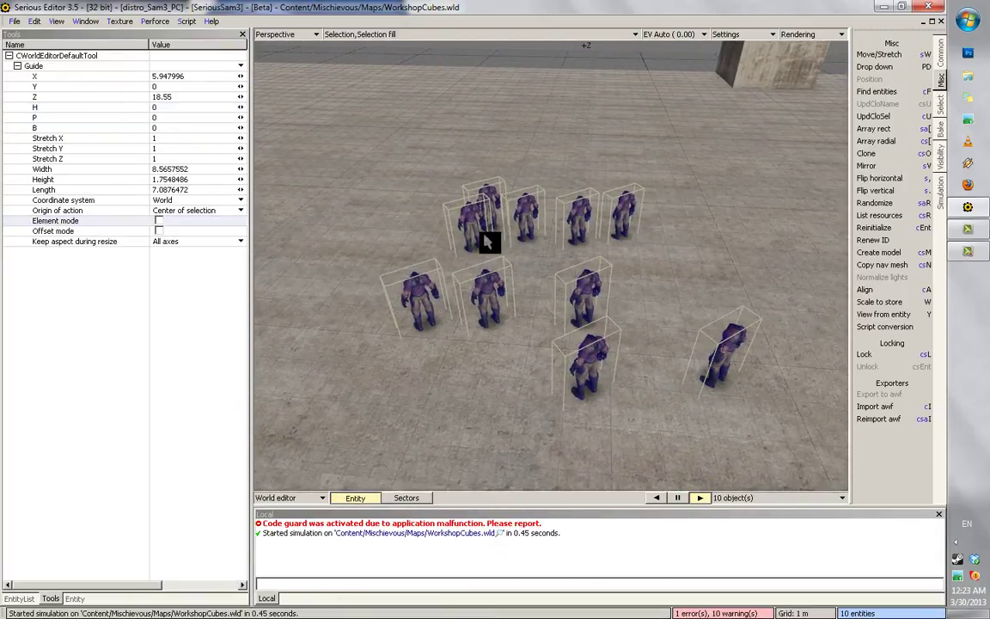
Undo the heading rotation of the Rocketmen group step by step
key("ctrl+z")
key("ctrl+z")
key("ctrl+z")
key("ctrl+z")
key("ctrl+z")
key("ctrl+z")
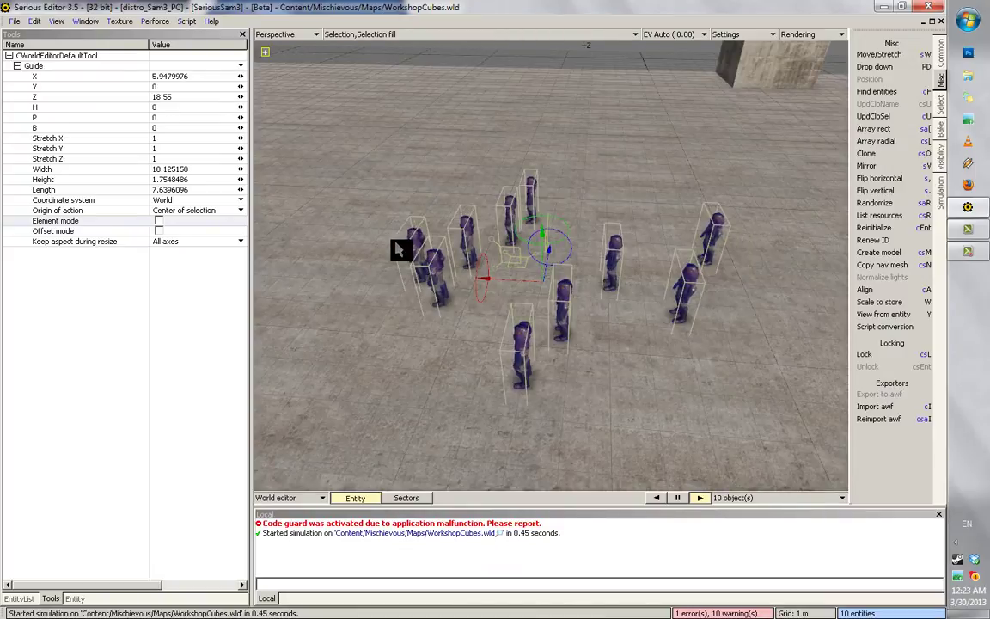
key("ctrl+z")
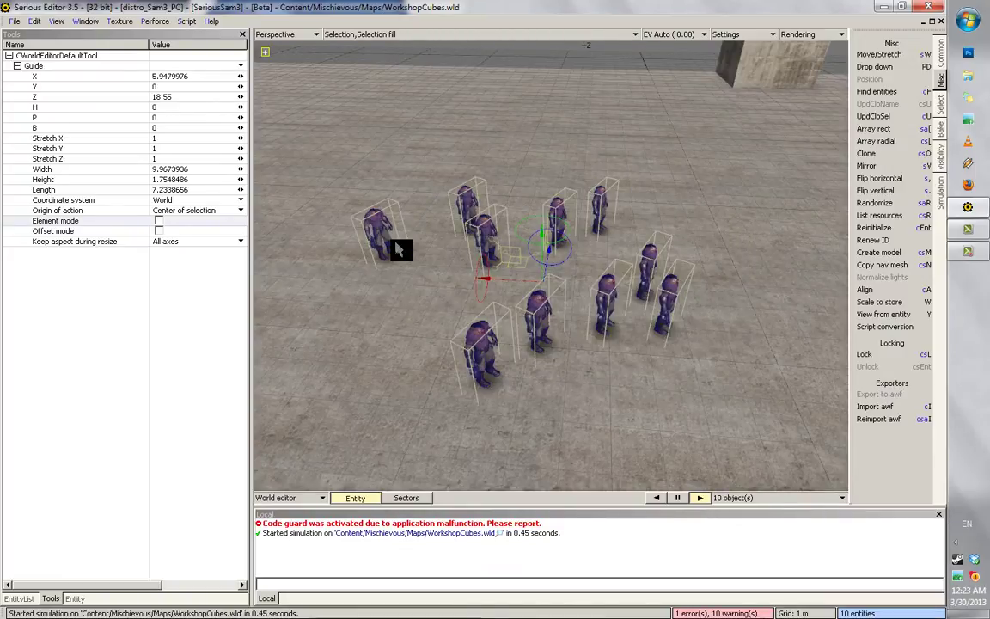
key("ctrl+z")
Turn on Element mode for the ten selected Rocketmen
left_click(151, 237)
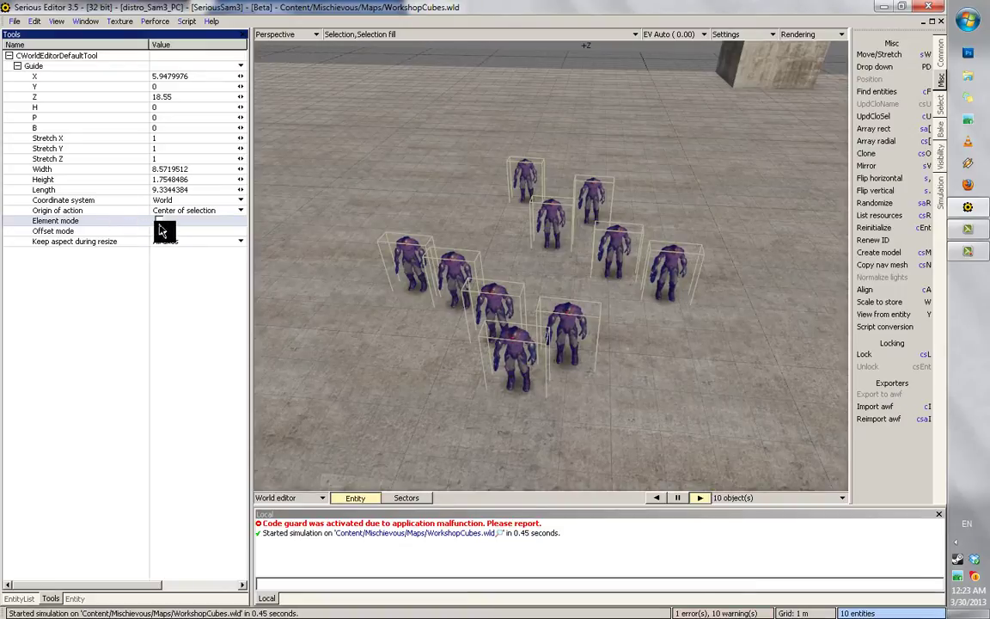
left_click(158, 221)
scroll(387, 164, "down", 2)
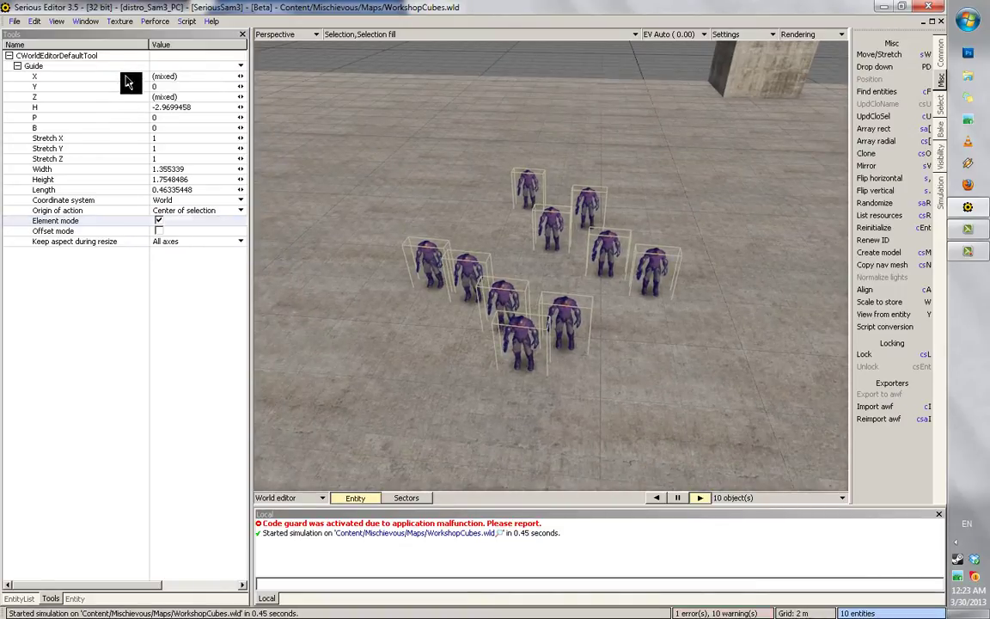
left_click(125, 77)
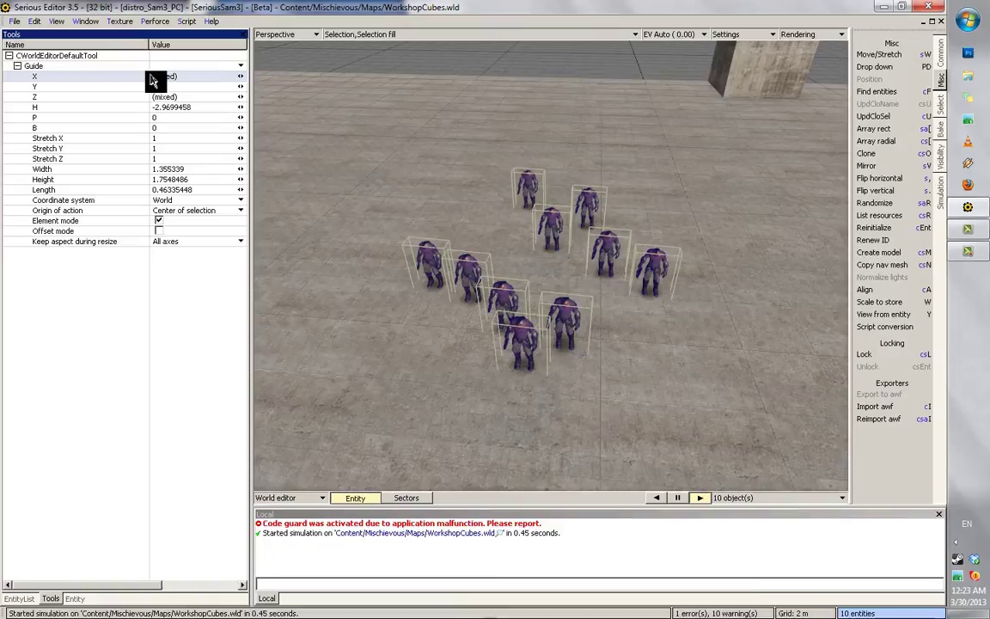
middle_click_drag(439, 159, 581, 282)
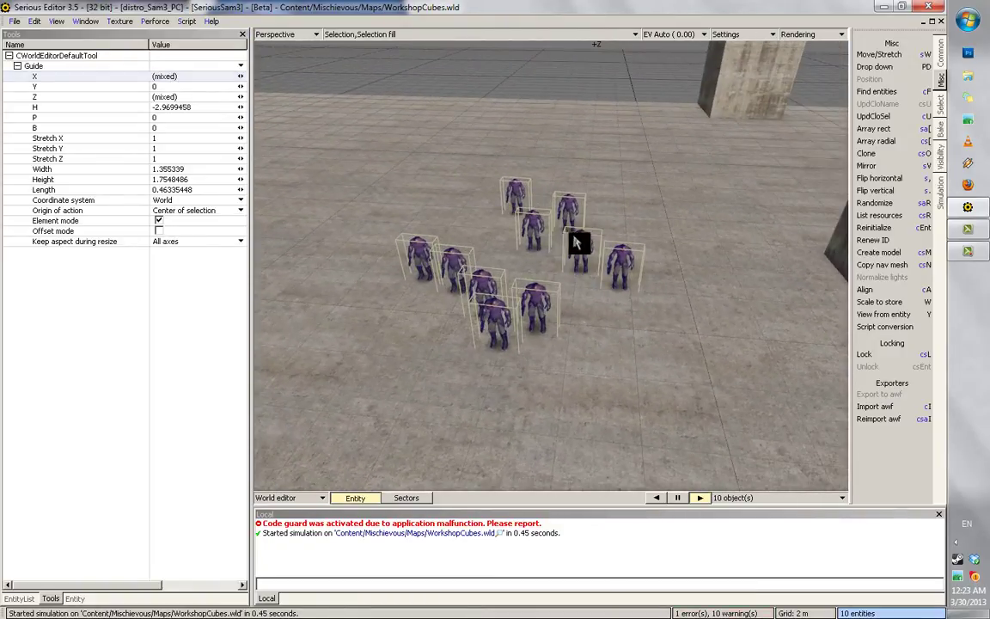
middle_click_drag(583, 148, 476, 226)
Set Z and X to 5 for each Rocketman individually and inspect them at the shared position
left_click(176, 98)
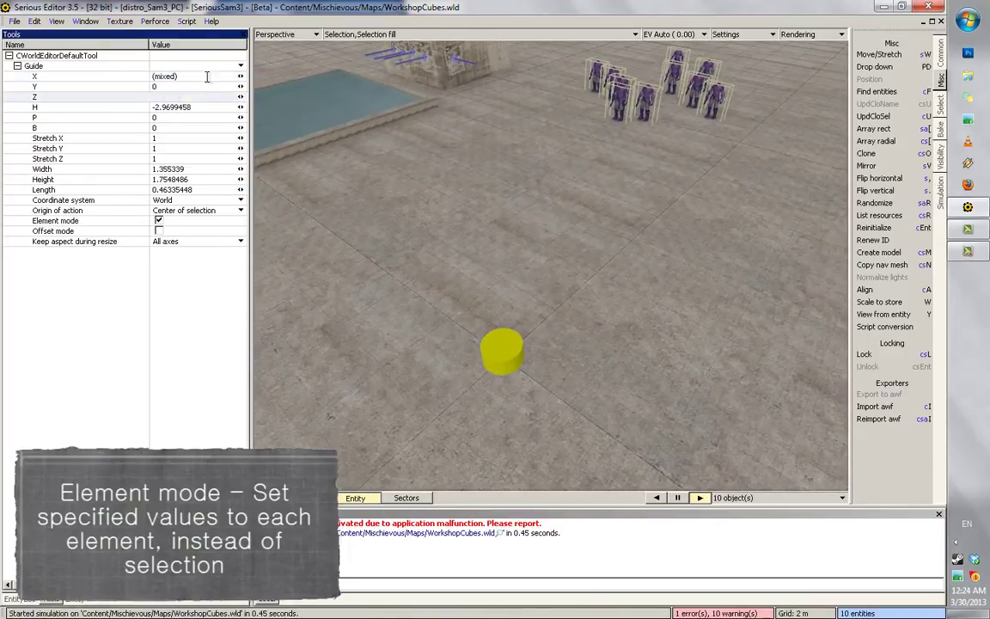
type("5")
left_click(199, 76)
type("5")
left_click(89, 88)
middle_click_drag(569, 249, 530, 258)
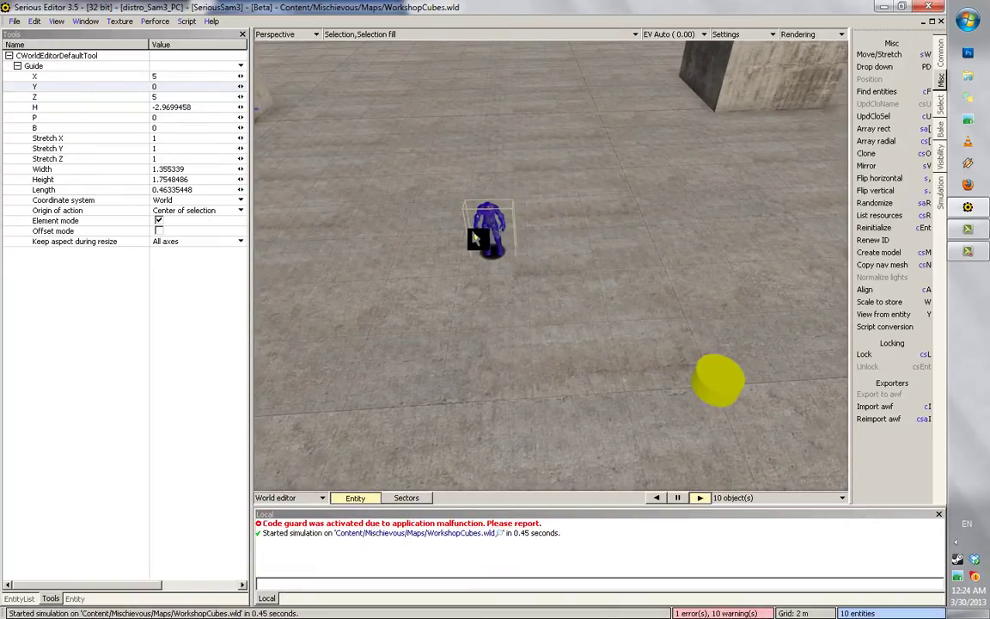
scroll(531, 163, "down", 3)
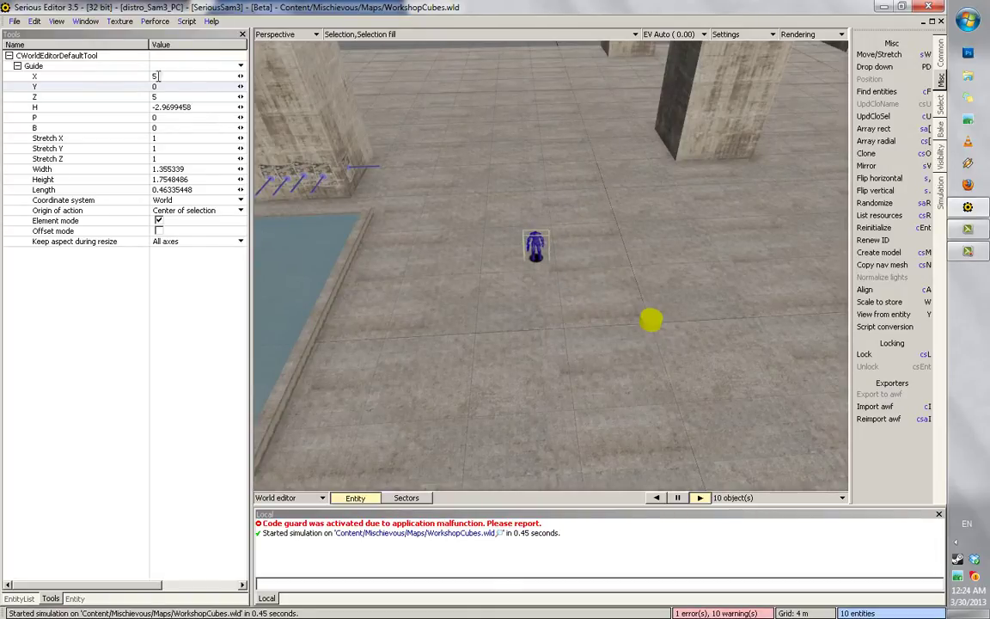
scroll(344, 198, "up", 3)
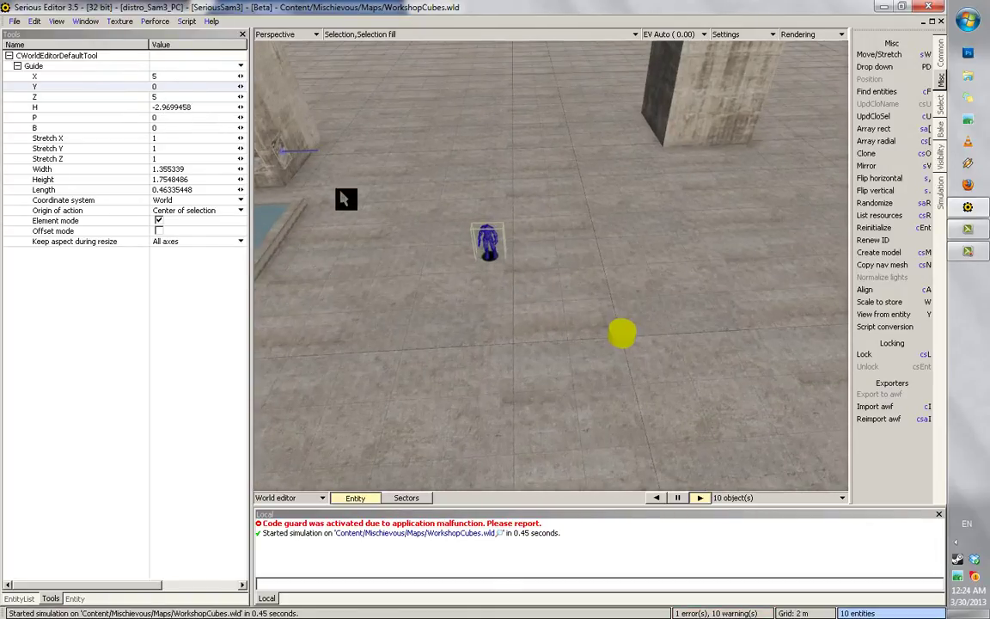
Set the heading (H) of each Rocketman to 0
left_click(184, 106)
type("0")
key("Return")
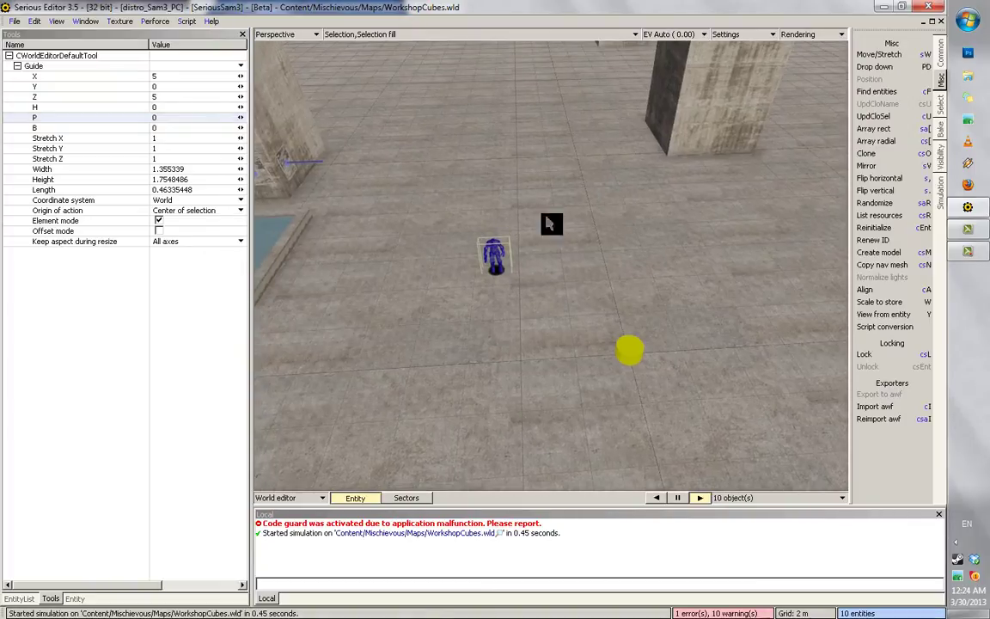
Undo the heading change and the Z and X position changes of the Rocketmen
key("ctrl+z")
key("ctrl+z")
key("ctrl+z")
key("ctrl+z")
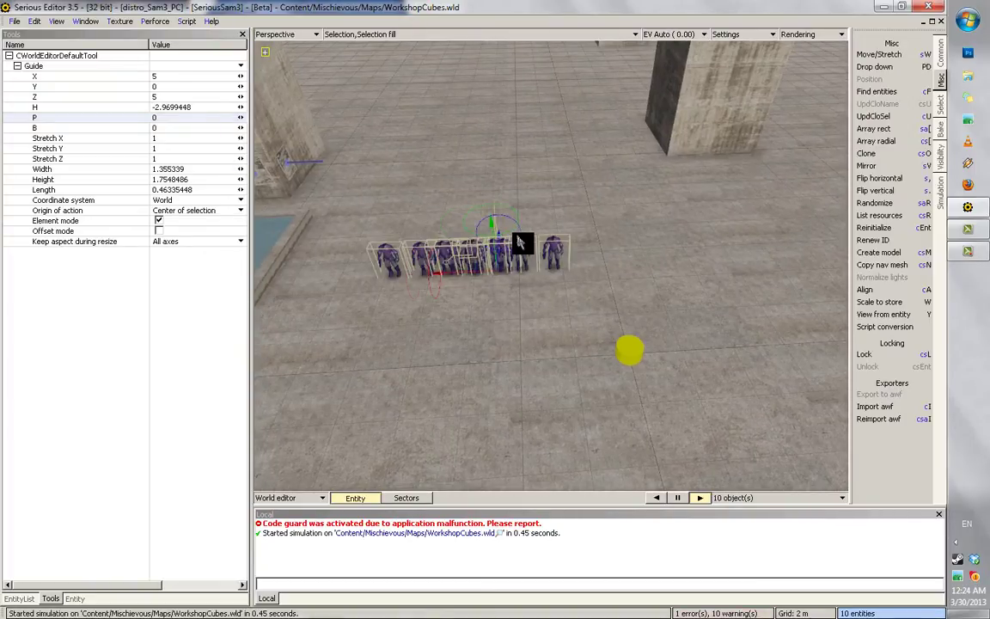
key("ctrl+shift+r")
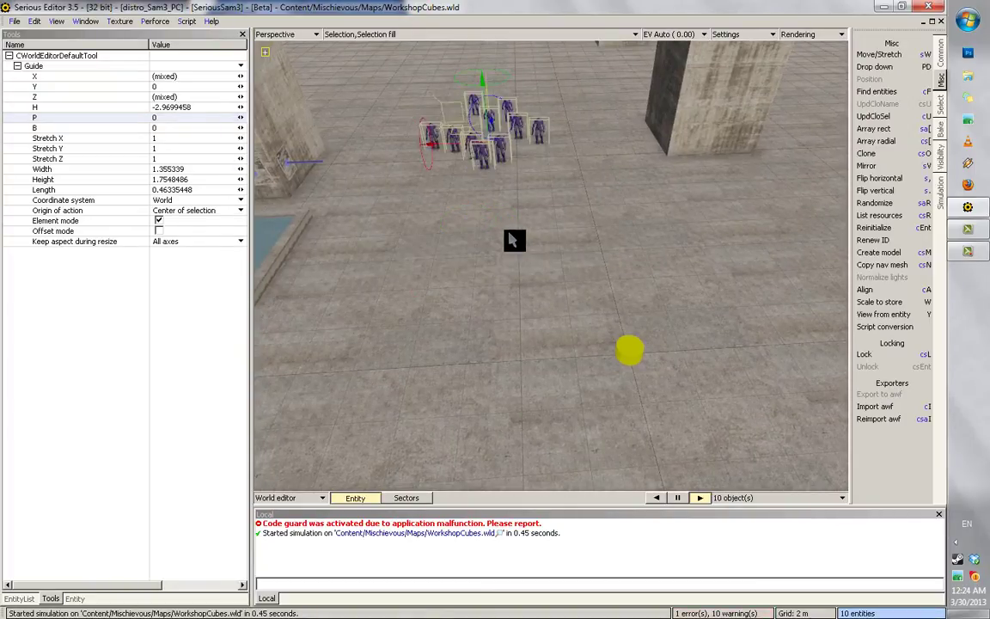
Turn off Element mode and set the whole group's Z and X to 5
left_click(158, 220)
left_click_drag(194, 101, 134, 109)
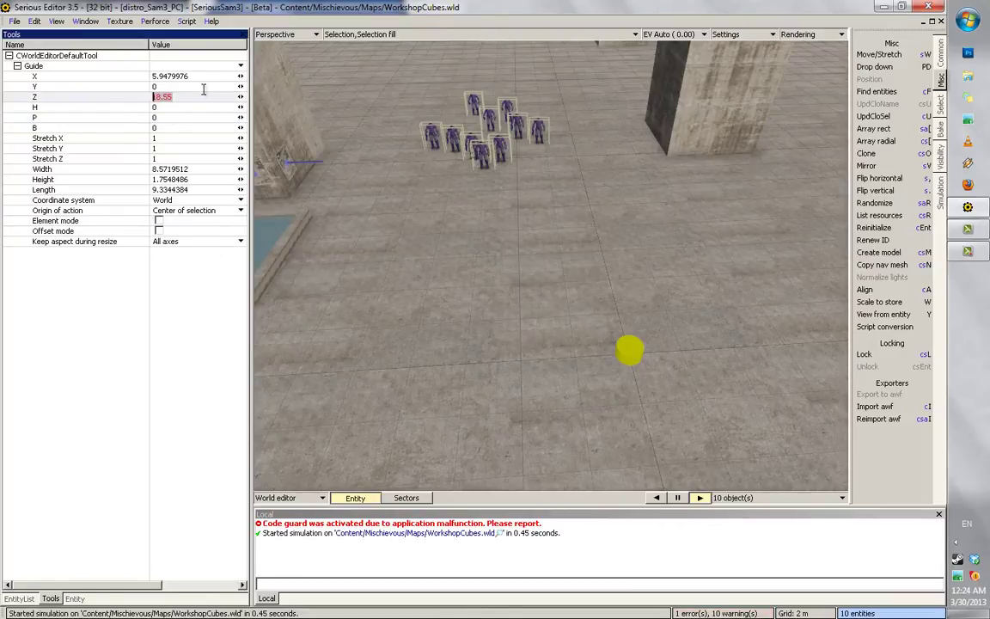
type("5")
left_click_drag(204, 76, 113, 88)
type("5")
key("Return")
scroll(584, 255, "up", 1)
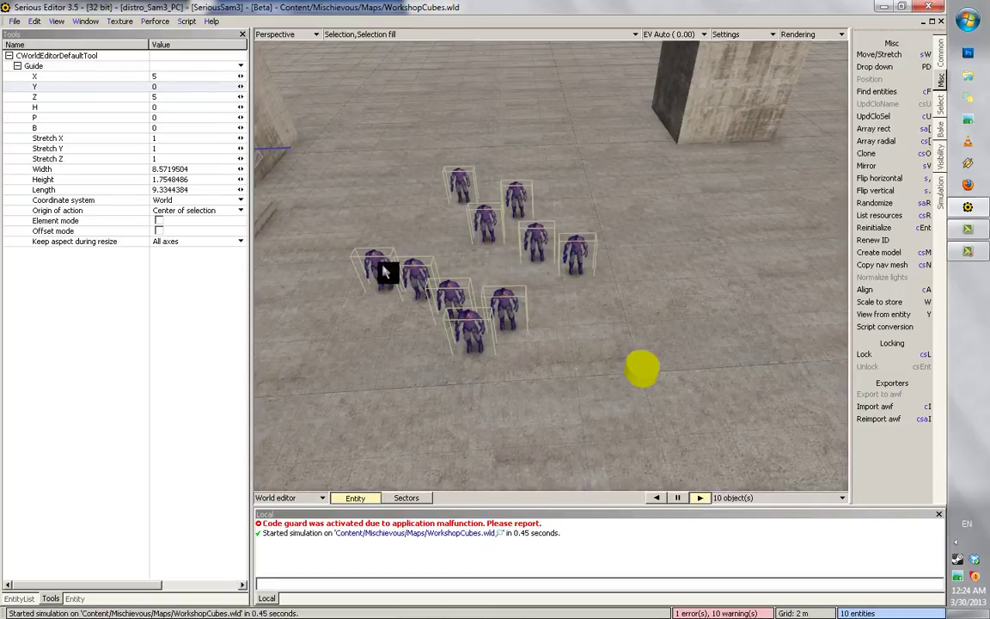
Turn Element mode back on and set Z and X to 5 for every Rocketman
left_click(103, 221)
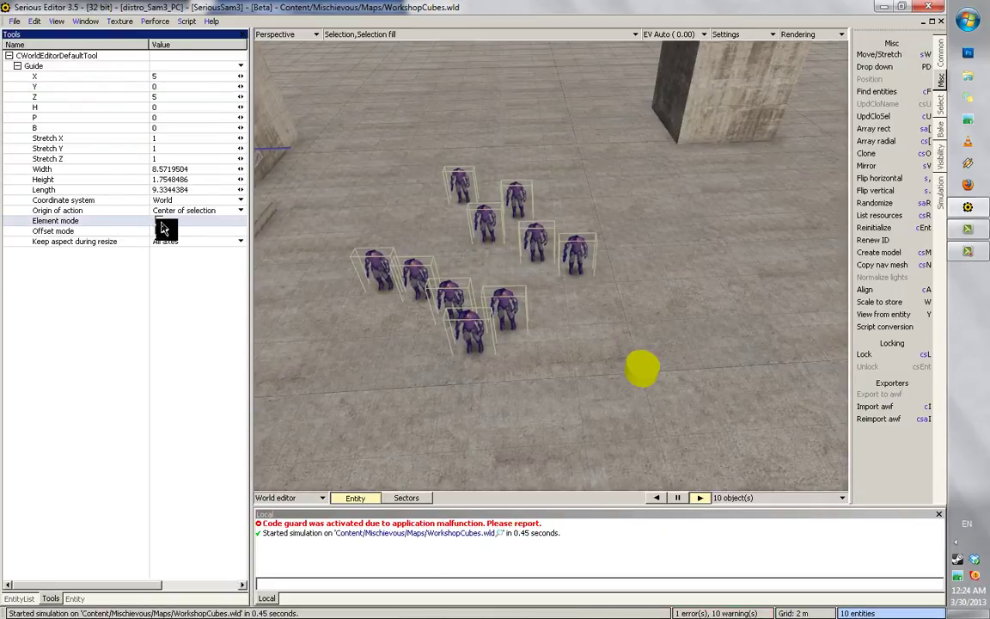
left_click(160, 223)
left_click(199, 96)
left_click(106, 77)
type("5")
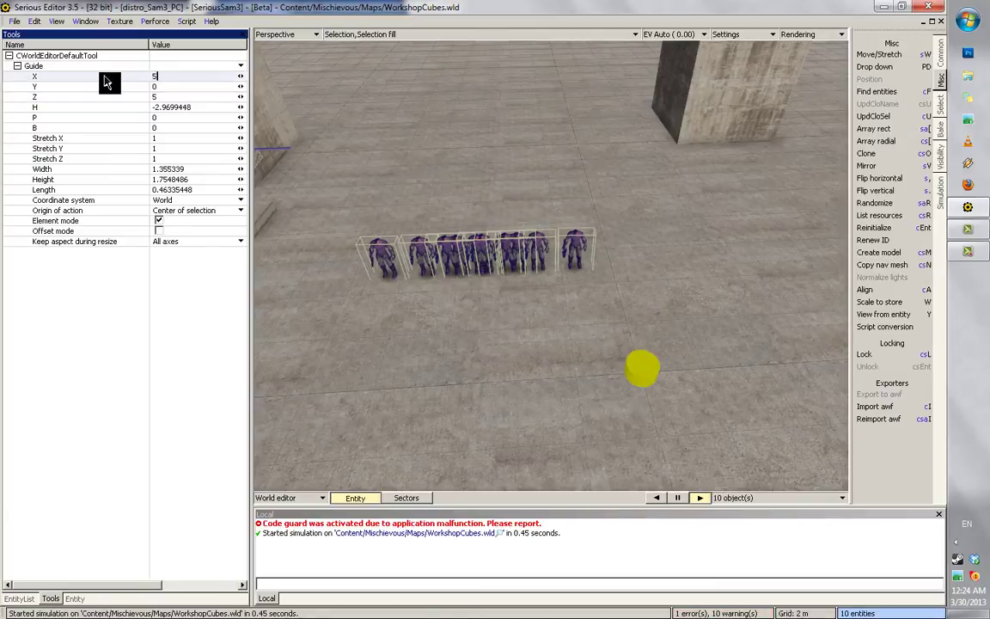
key("Return")
scroll(562, 284, "up", 5)
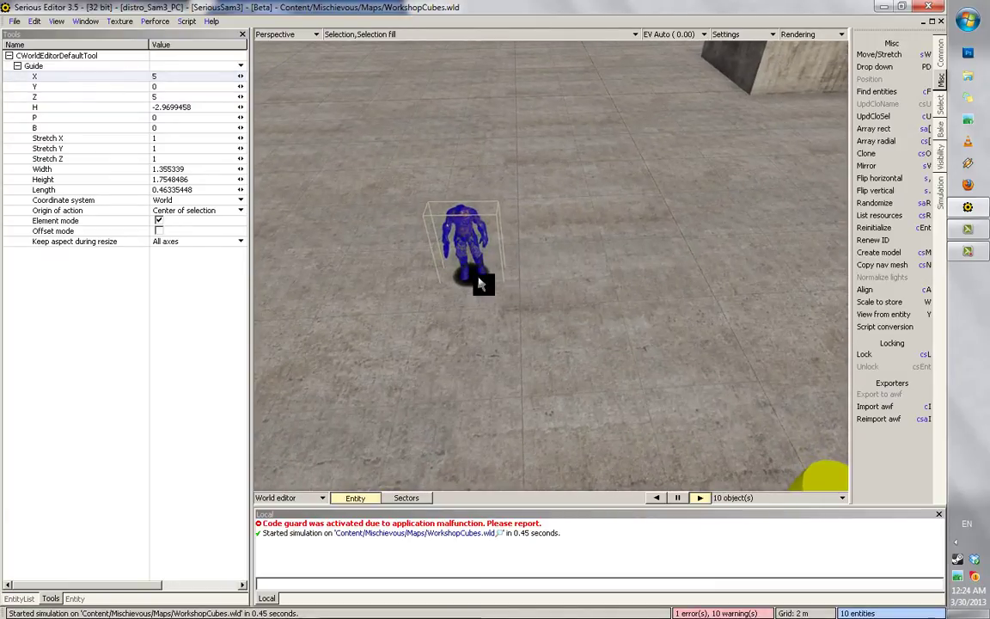
Move the stacked Rocketmen to the open floor at X 4, Z 15.8 and inspect them up close
middle_click_drag(478, 220, 547, 245)
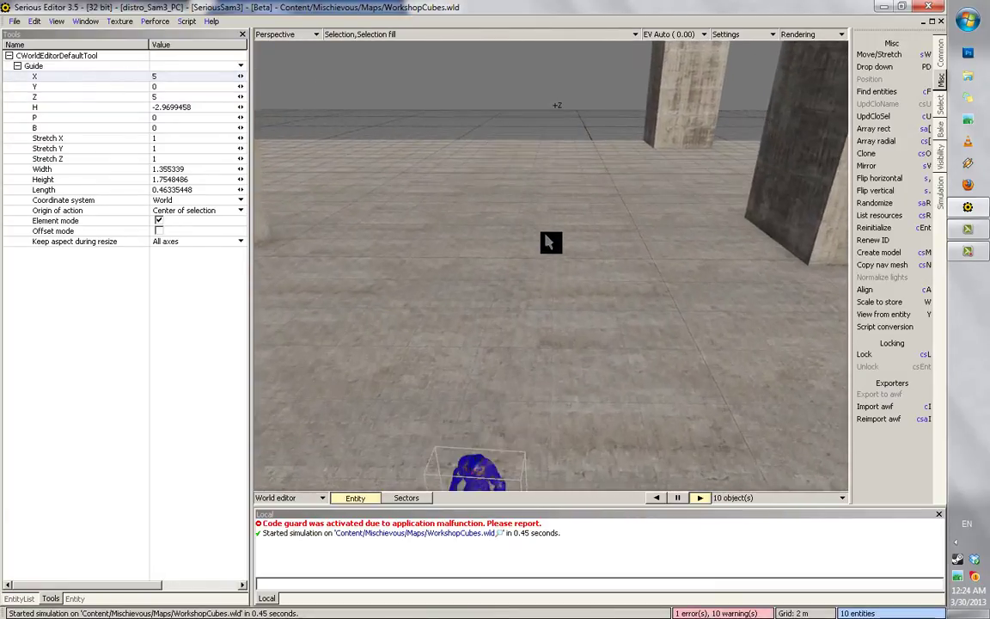
scroll(547, 245, "up", 3)
right_click_drag(550, 246, 554, 298)
key("t")
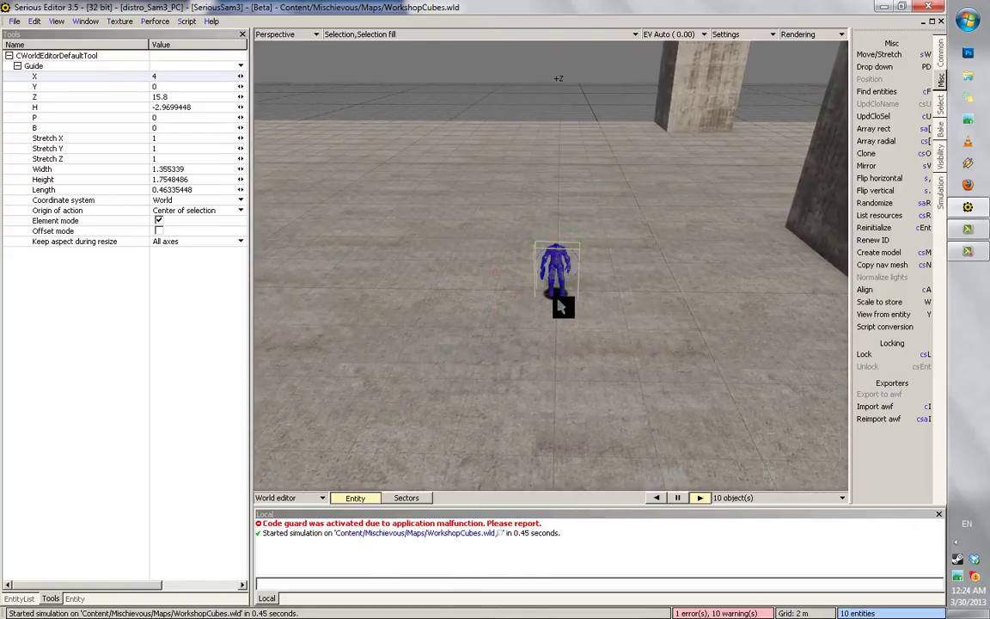
scroll(561, 307, "up", 5)
scroll(560, 307, "up", 3)
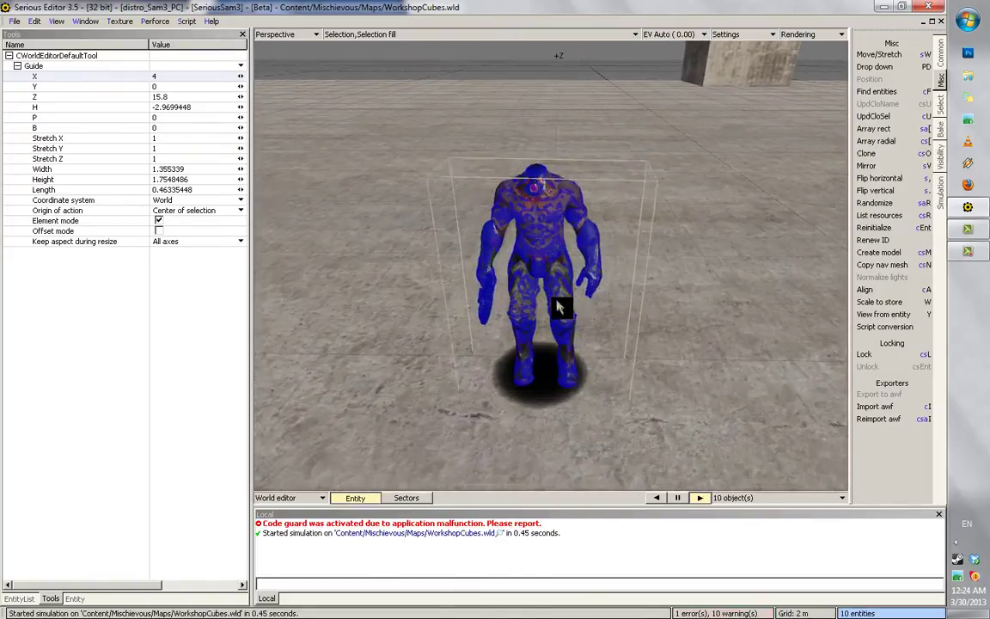
scroll(558, 307, "down", 4)
Set the stacked Rocketmen's heading (H) to 0 and turn off Element mode
left_click(125, 106)
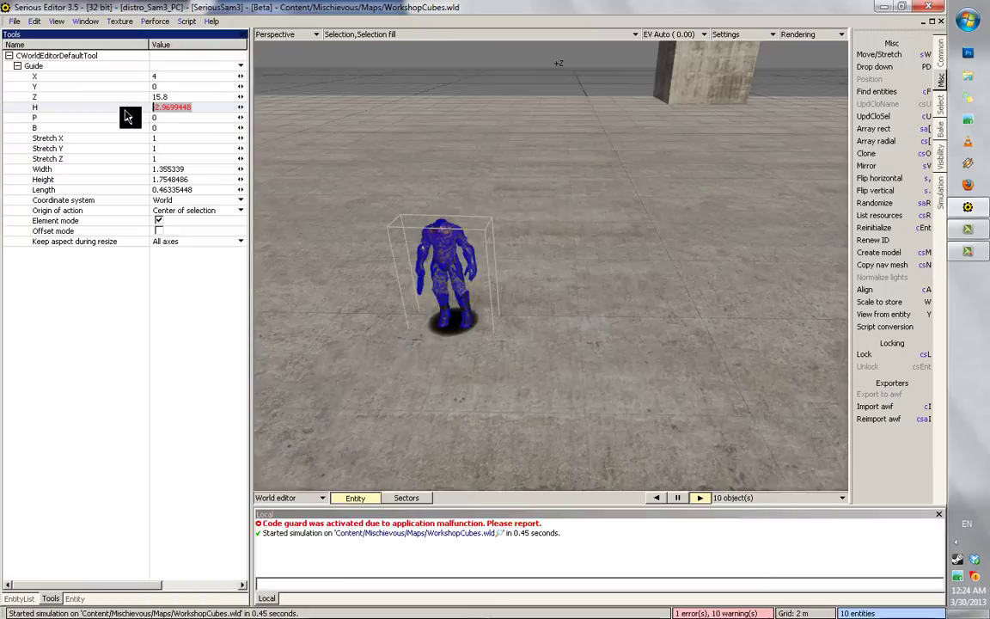
type("0")
key("Return")
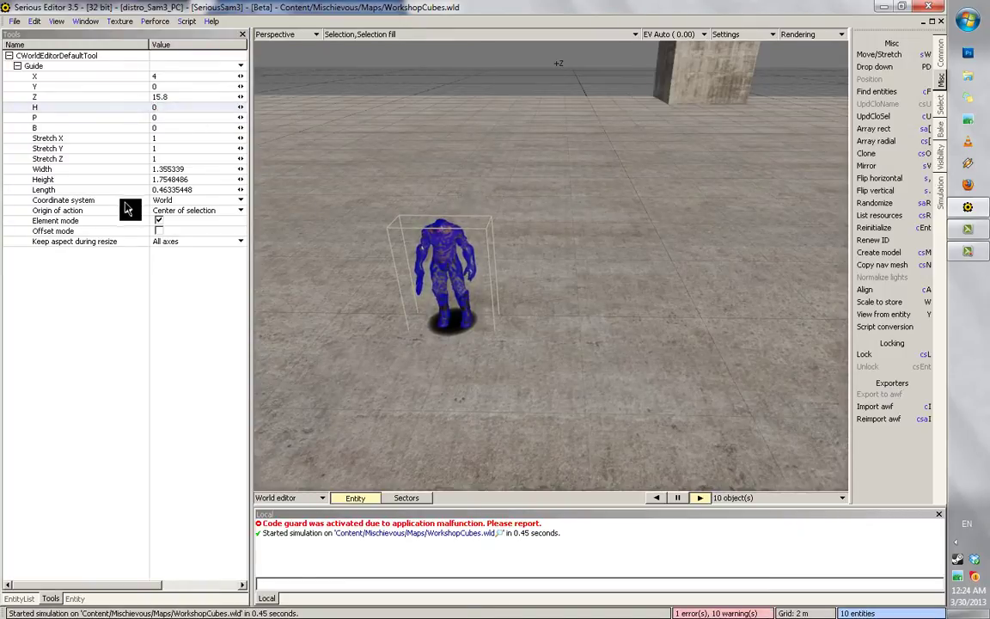
left_click(101, 231)
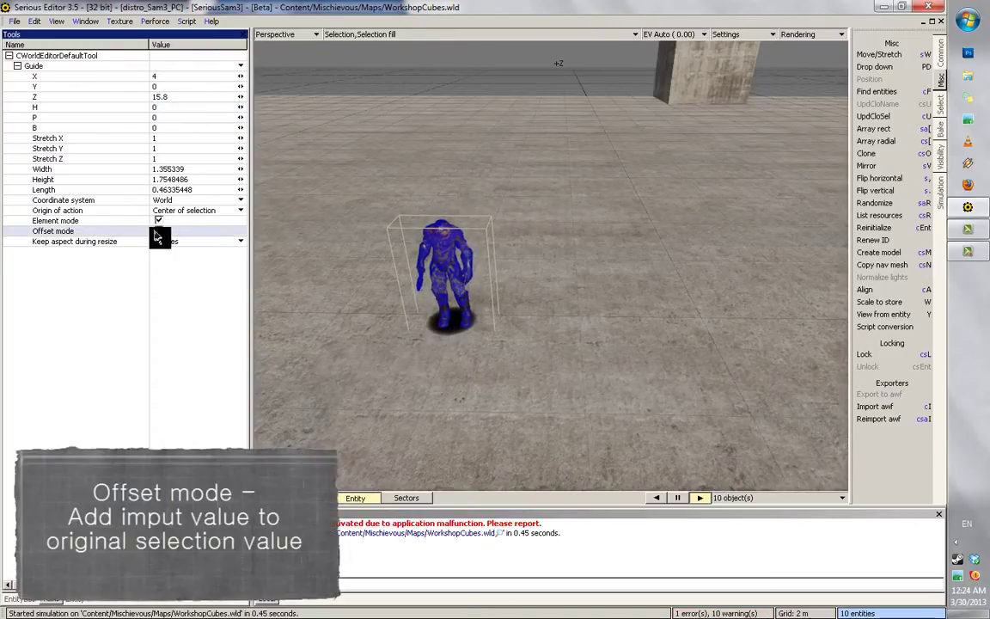
left_click(158, 221)
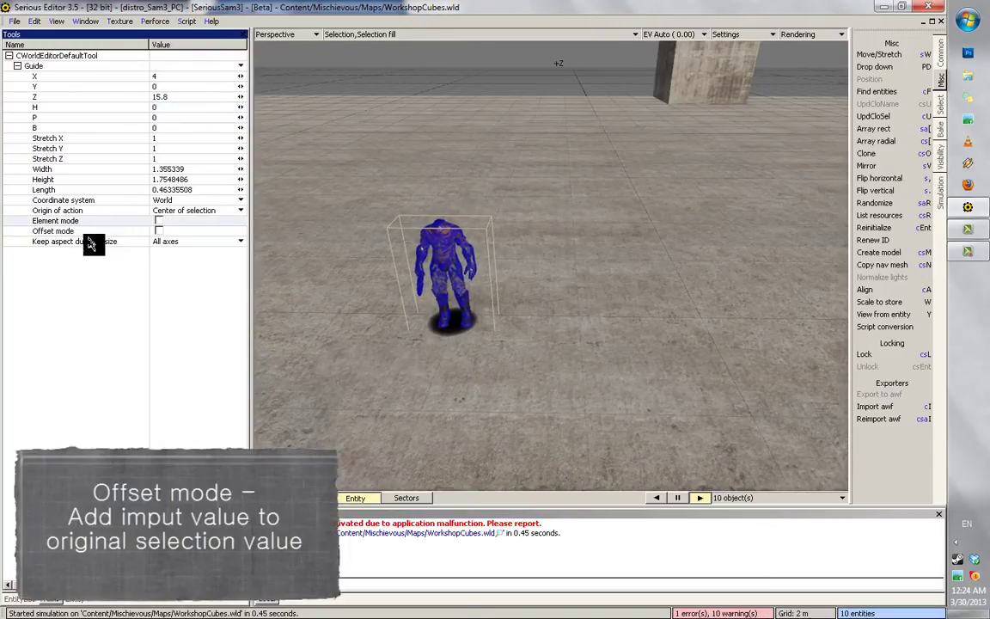
Switch Offset mode on and back off to compare coordinates, and set the stacked Rocketmen's Z to 20
left_click(158, 231)
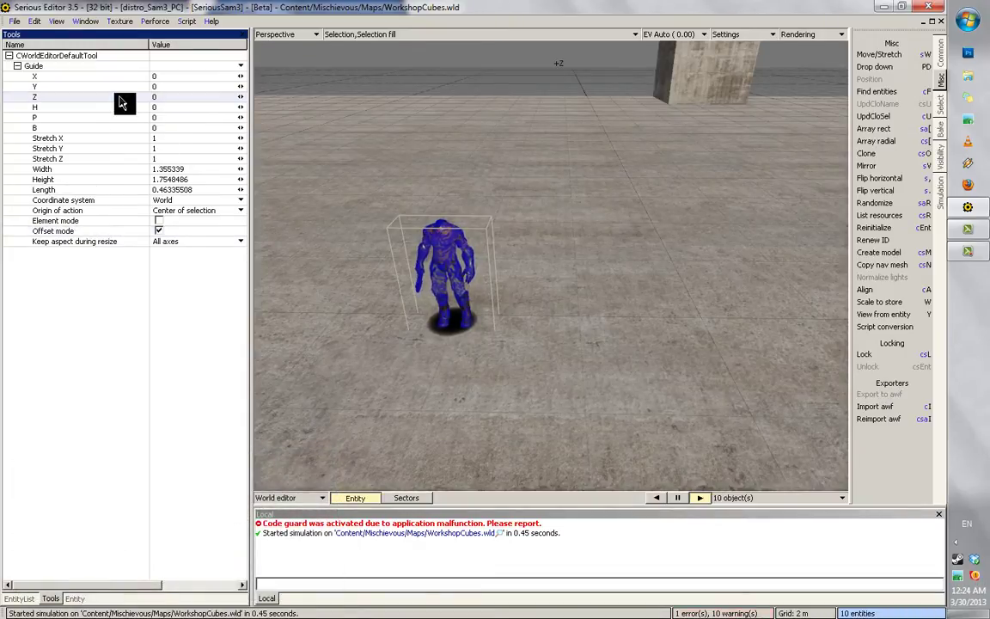
left_click(158, 232)
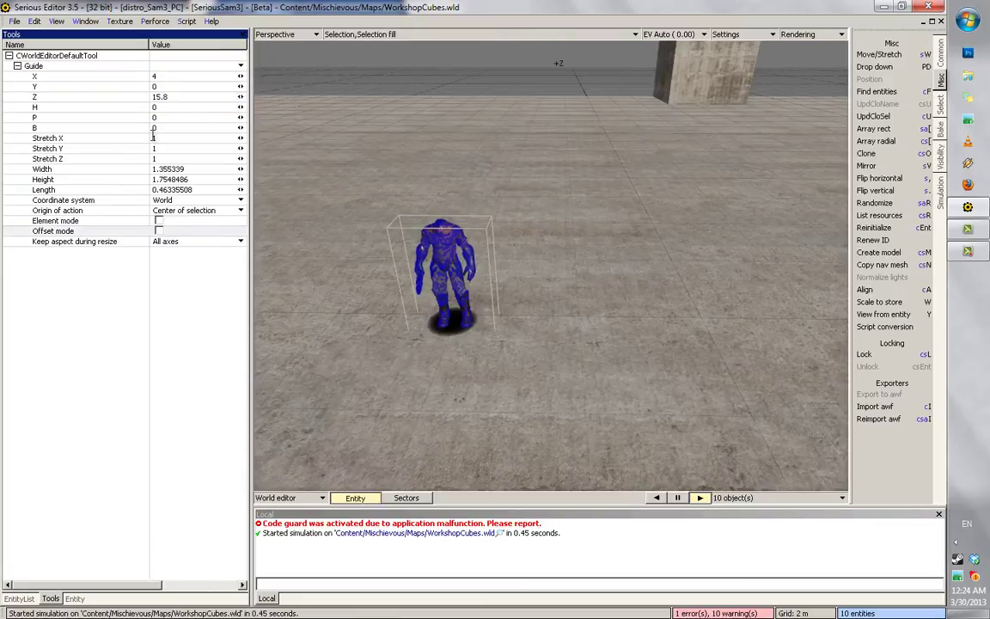
left_click(125, 98)
type("20")
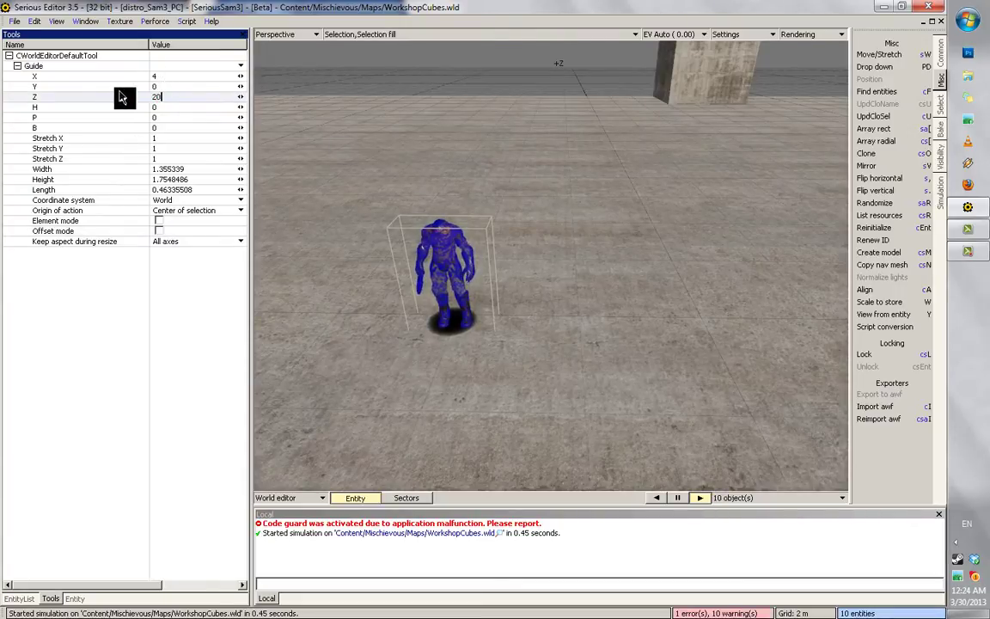
key("Return")
middle_click_drag(575, 192, 550, 194)
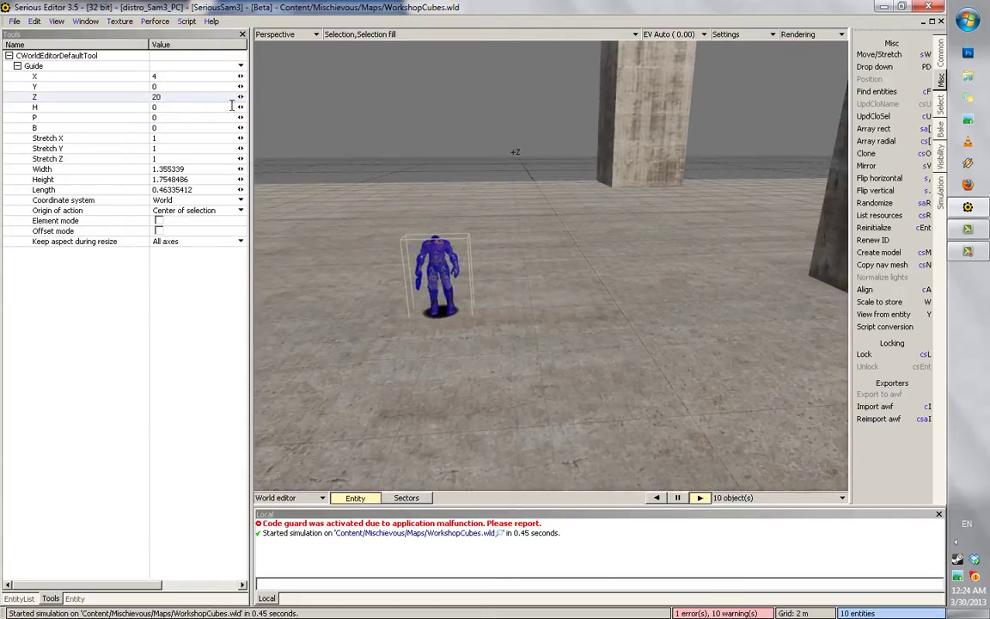
Use Offset mode to shift the Rocketmen by 4 along Z and 2 along X, and turn the mode off
left_click(84, 79)
left_click(160, 232)
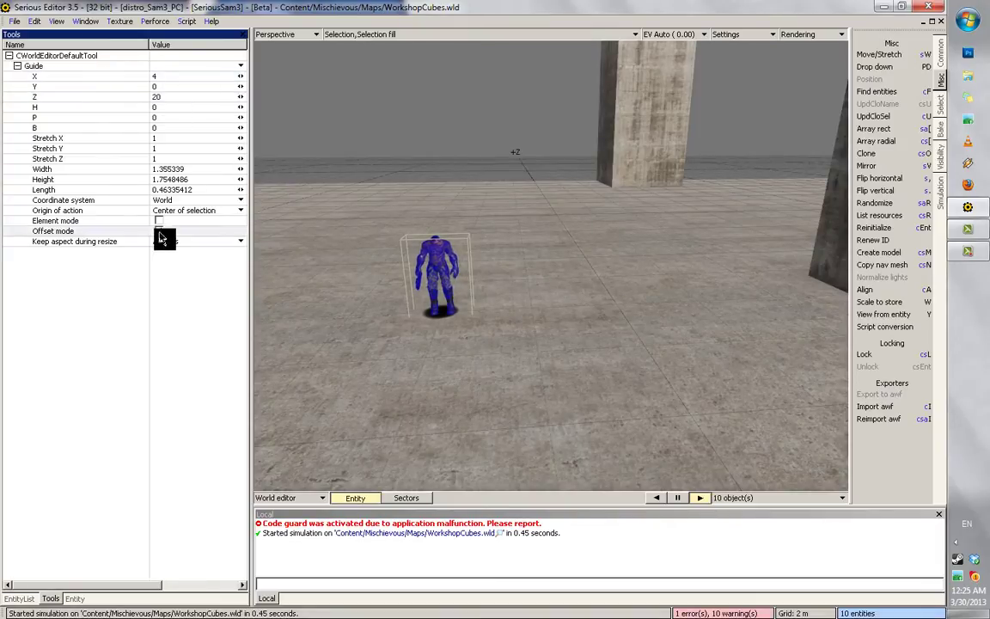
left_click(153, 96)
type("5")
left_click(115, 79)
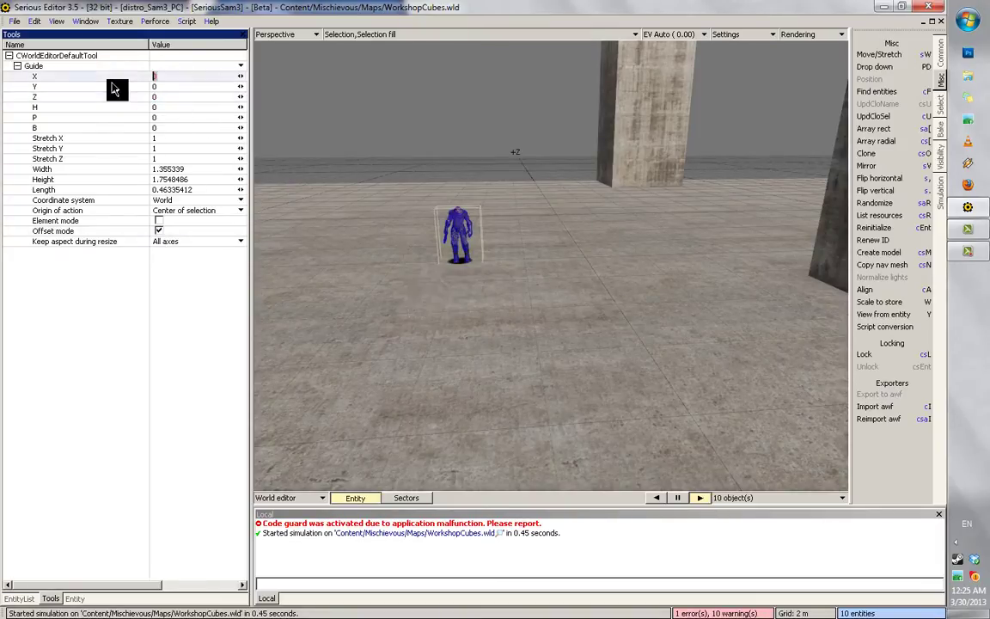
key("Return")
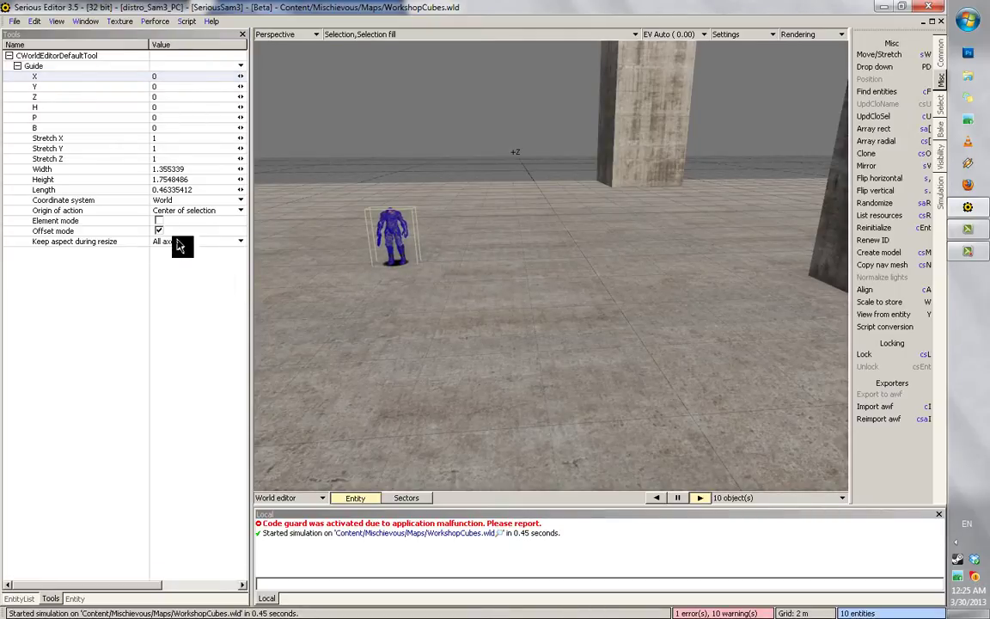
left_click(158, 231)
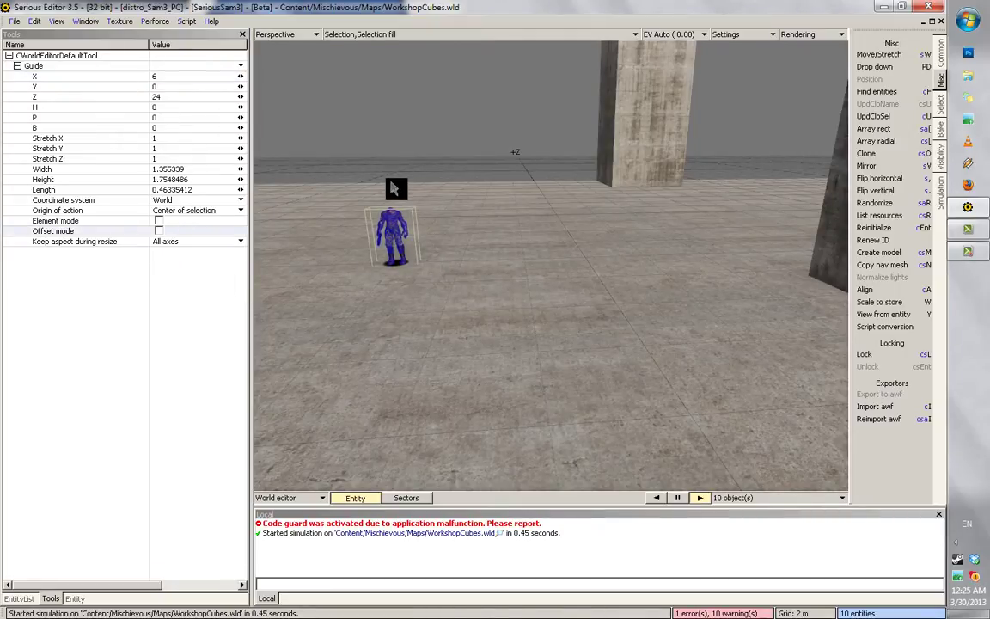
With Offset mode off, set the Rocketmen's Z to 27.42 and X to 12.544602
middle_click_drag(391, 189, 391, 240)
middle_click_drag(568, 270, 383, 225)
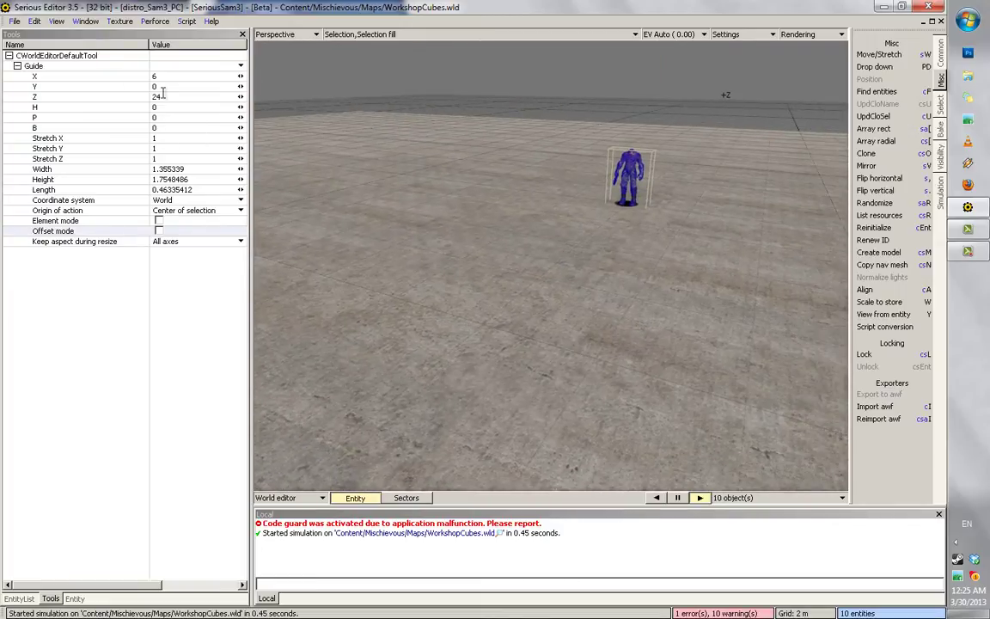
left_click(191, 101)
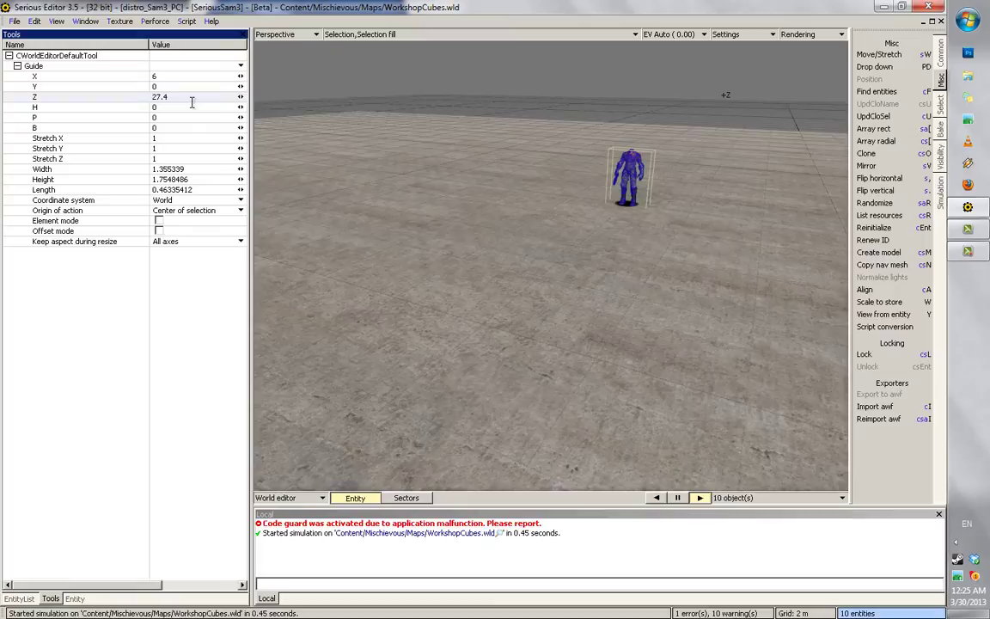
type("27.42")
key("Return")
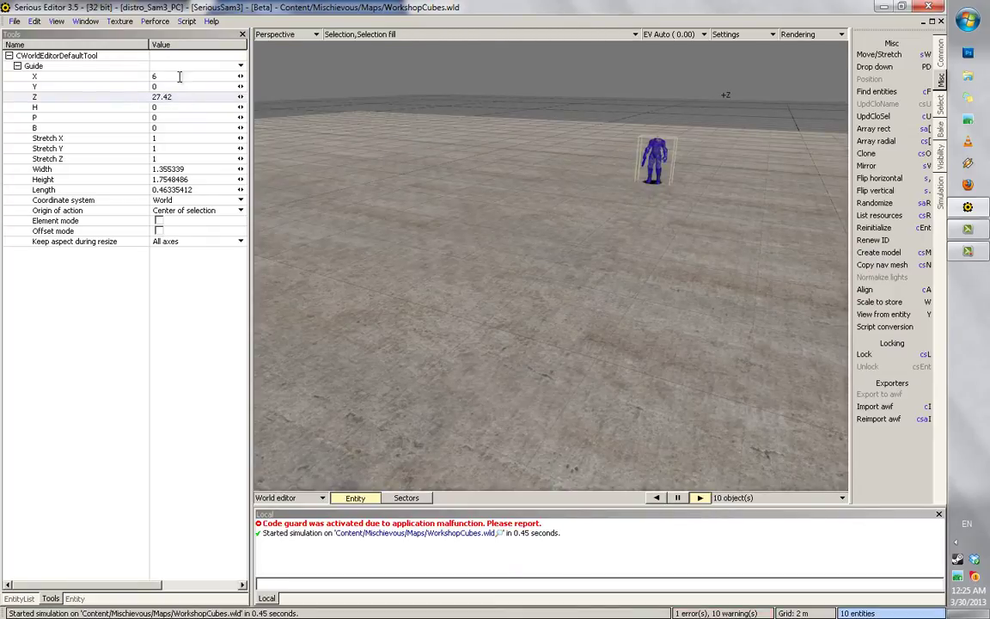
left_click(115, 77)
type("12.5")
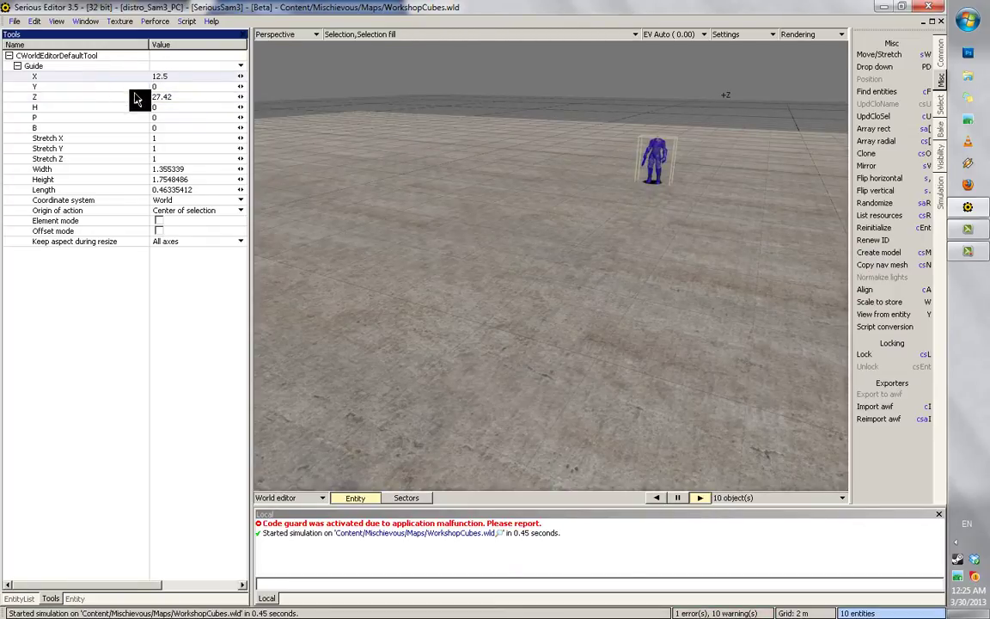
type("446")
key("Return")
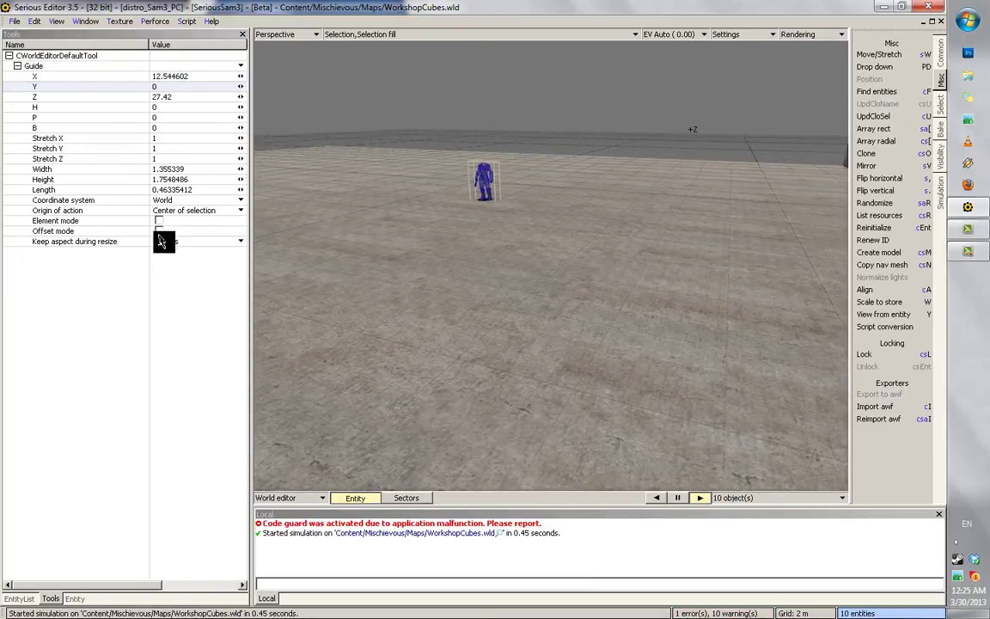
Use Offset mode to shift the Rocketmen along Z by 10 and by a further 0.5
left_click(157, 231)
left_click(181, 104)
left_click(113, 97)
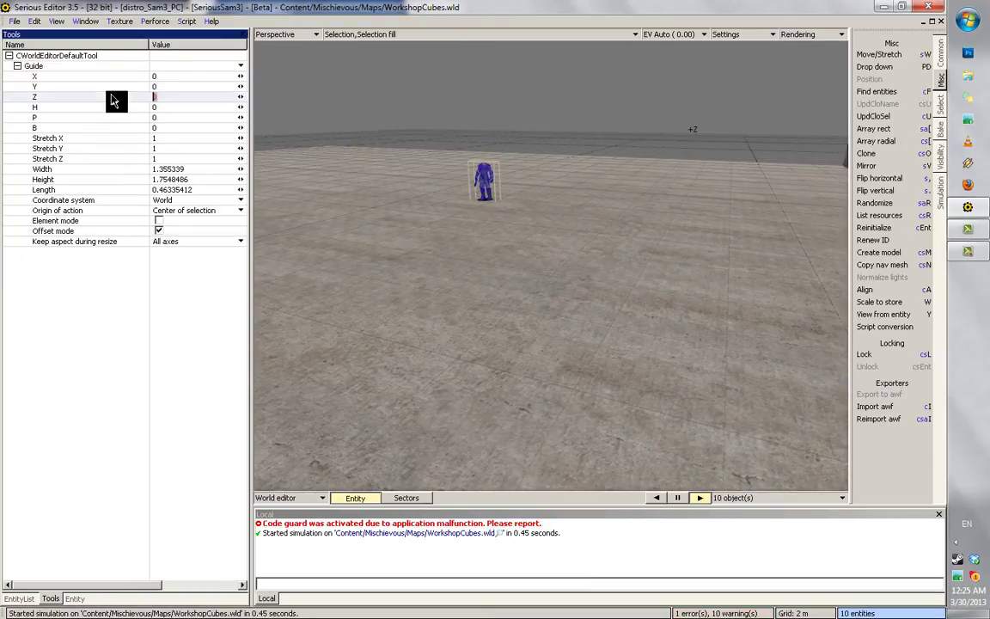
type("10")
key("Return")
left_click(159, 230)
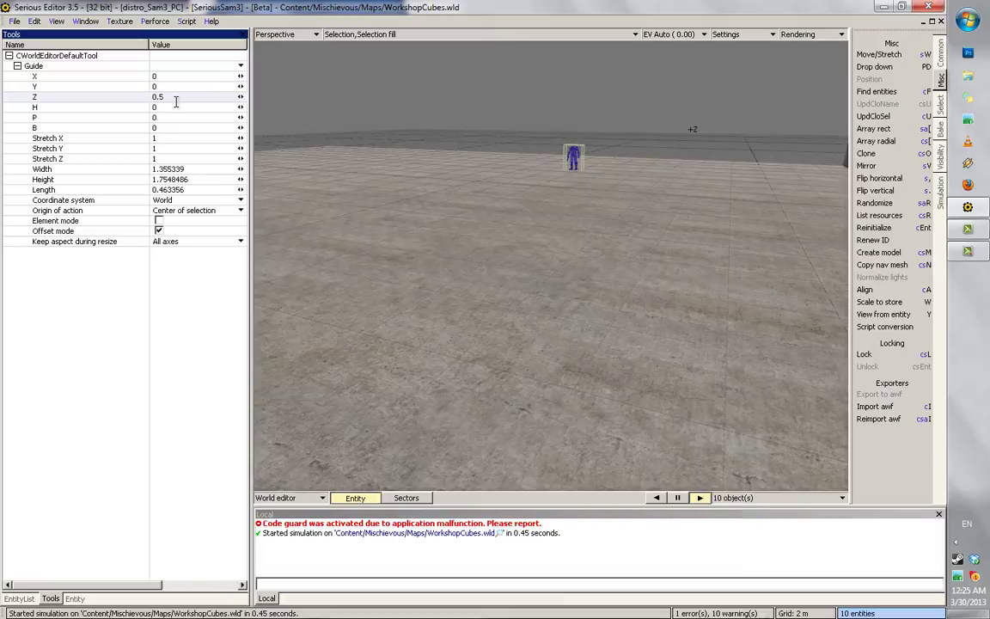
left_click(154, 230)
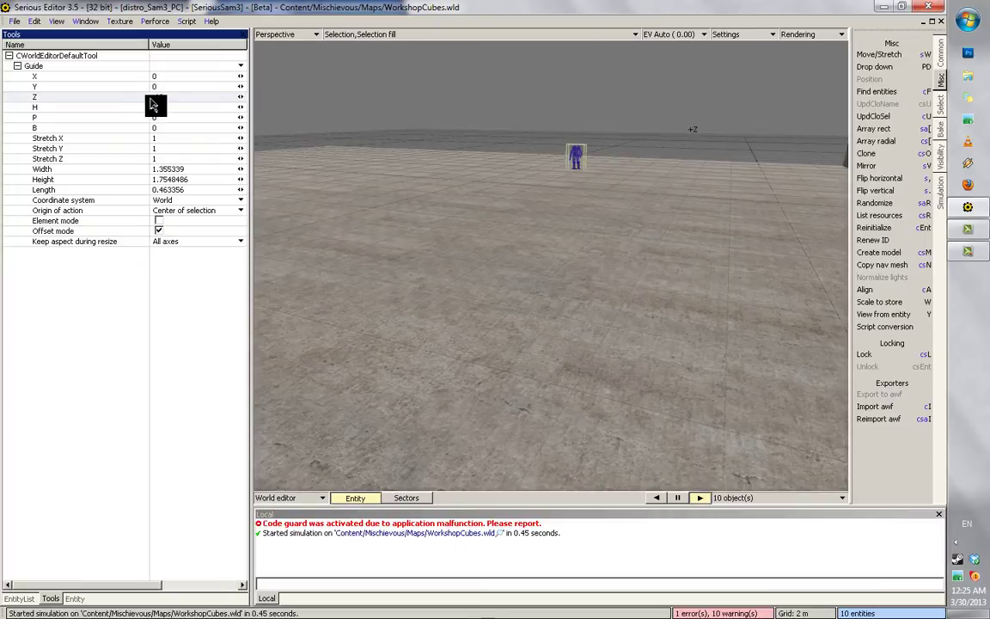
Shift the Rocketmen back along Z with a negative offset value and look for them in the viewport
left_click(116, 99)
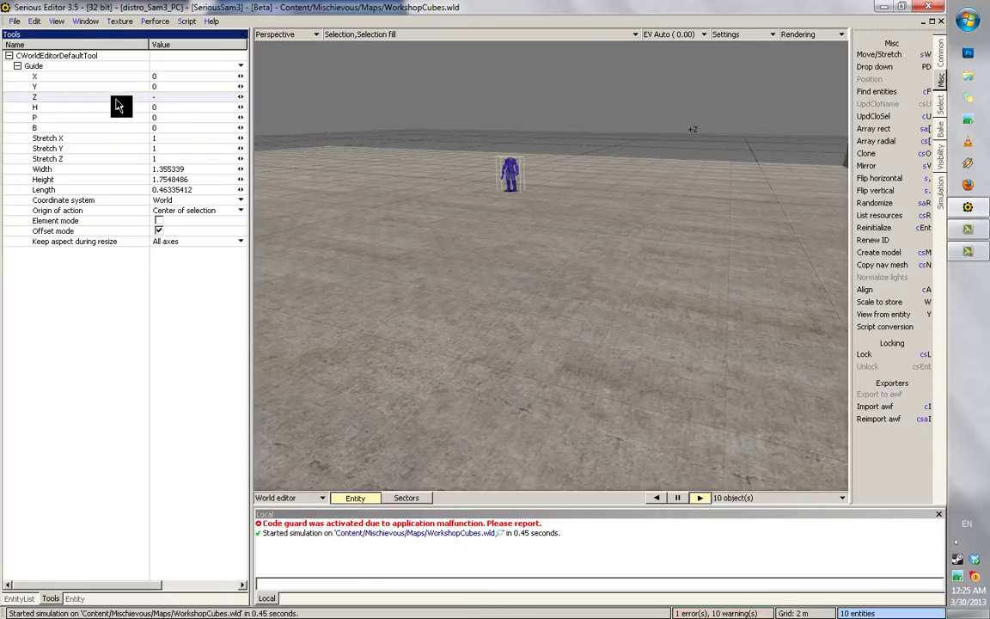
key("Return")
left_click(411, 190)
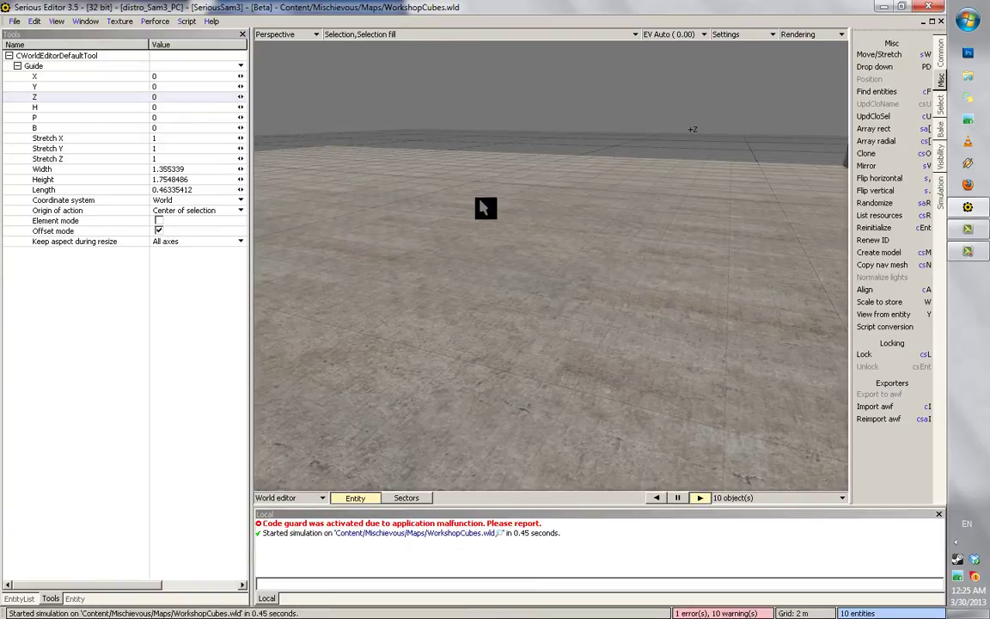
left_click_drag(460, 203, 324, 262, "alt")
right_click_drag(325, 267, 857, 311)
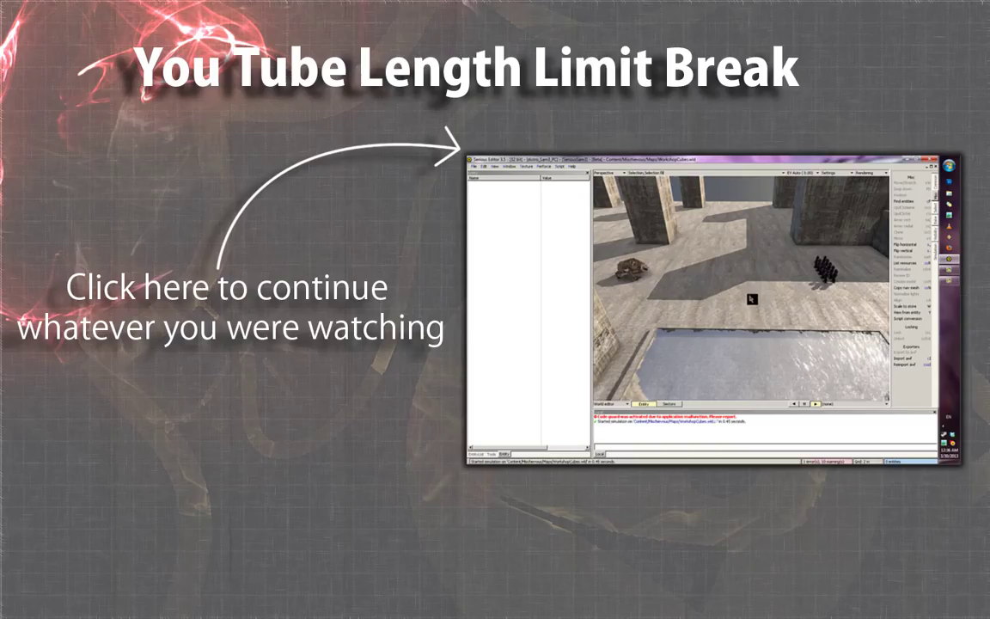